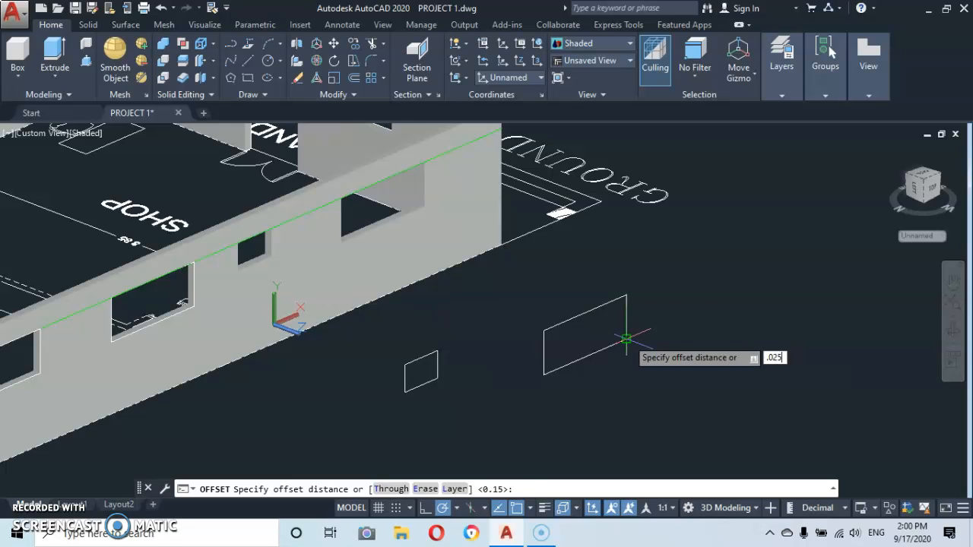
Offset the larger window rectangle beside the building inward by 0.025
{"action": "key", "text": "Return"}
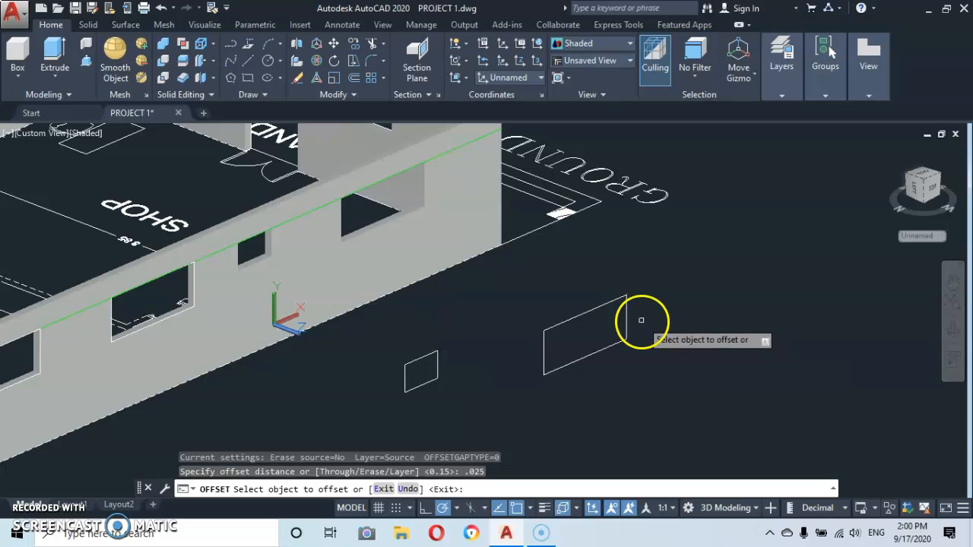
{"action": "scroll", "coordinate": [617, 319], "scroll_direction": "up", "scroll_amount": 5}
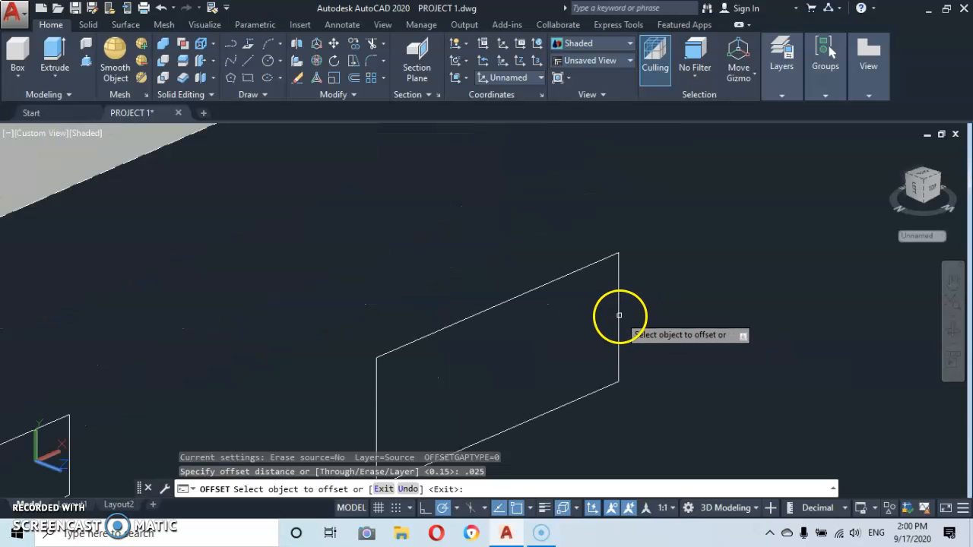
{"action": "left_click", "coordinate": [619, 315]}
{"action": "left_click", "coordinate": [553, 328]}
Offset the smaller window rectangle inward by the same 0.025 distance and finish the Offset command
{"action": "scroll", "coordinate": [547, 331], "scroll_direction": "down", "scroll_amount": 5}
{"action": "middle_click_drag", "start_coordinate": [548, 331], "coordinate": [650, 300]}
{"action": "scroll", "coordinate": [449, 356], "scroll_direction": "up", "scroll_amount": 3}
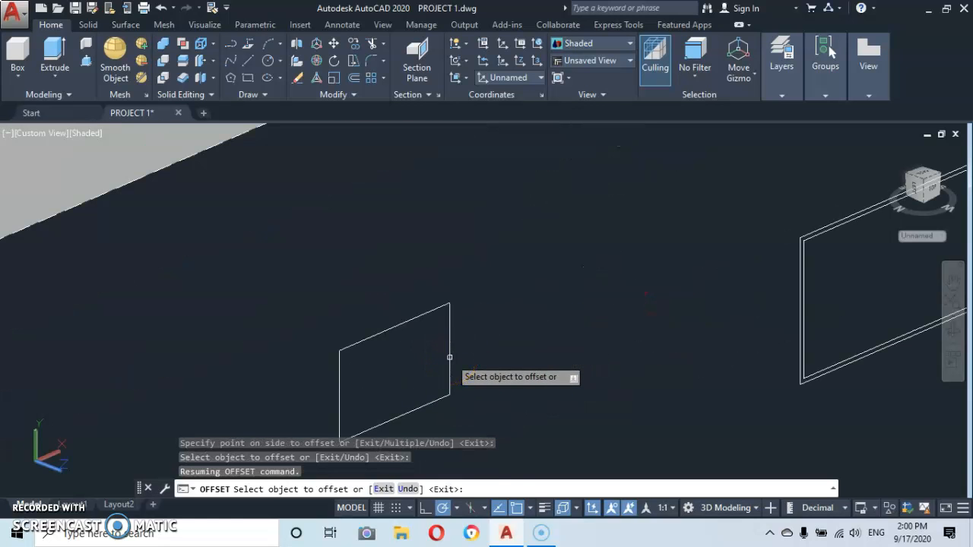
{"action": "left_click", "coordinate": [449, 357]}
{"action": "left_click", "coordinate": [380, 358]}
{"action": "scroll", "coordinate": [457, 342], "scroll_direction": "down", "scroll_amount": 4}
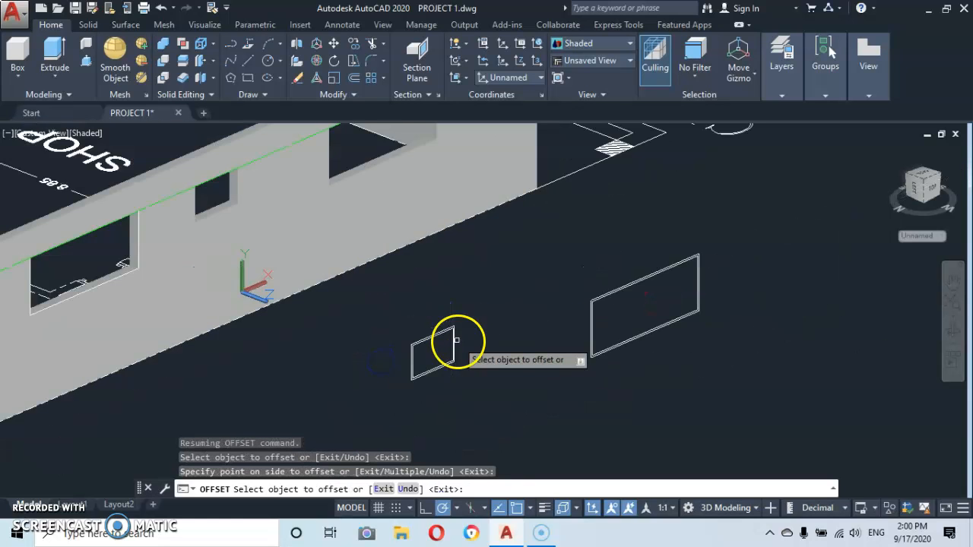
{"action": "middle_click_drag", "start_coordinate": [474, 341], "coordinate": [387, 373]}
{"action": "scroll", "coordinate": [552, 356], "scroll_direction": "up", "scroll_amount": 3}
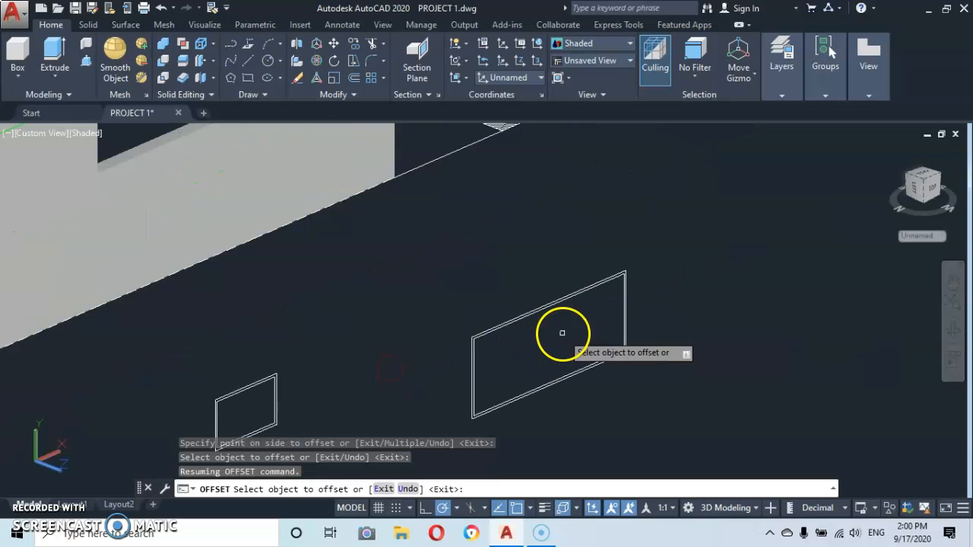
{"action": "right_click", "coordinate": [710, 341]}
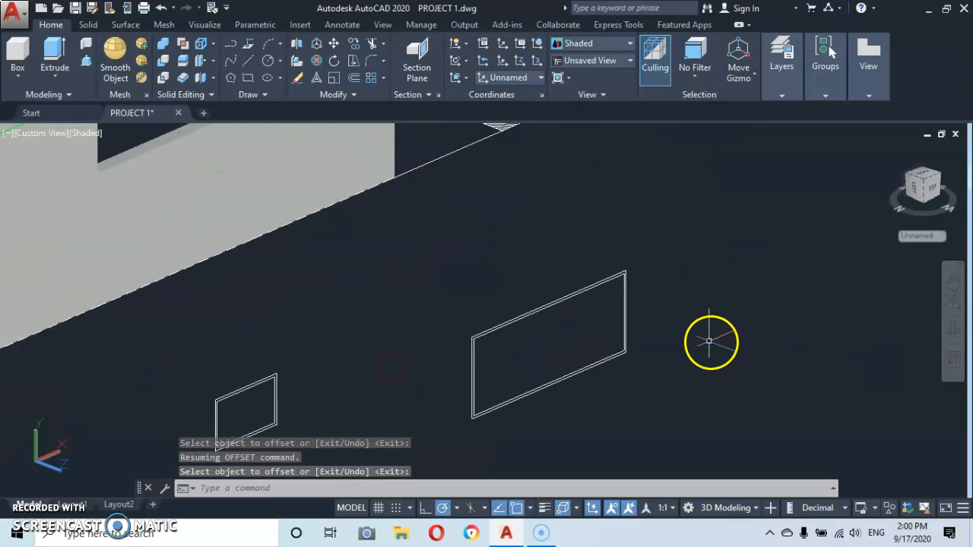
Offset the outer rectangle of the larger window outward by 0.1
{"action": "right_click", "coordinate": [695, 341]}
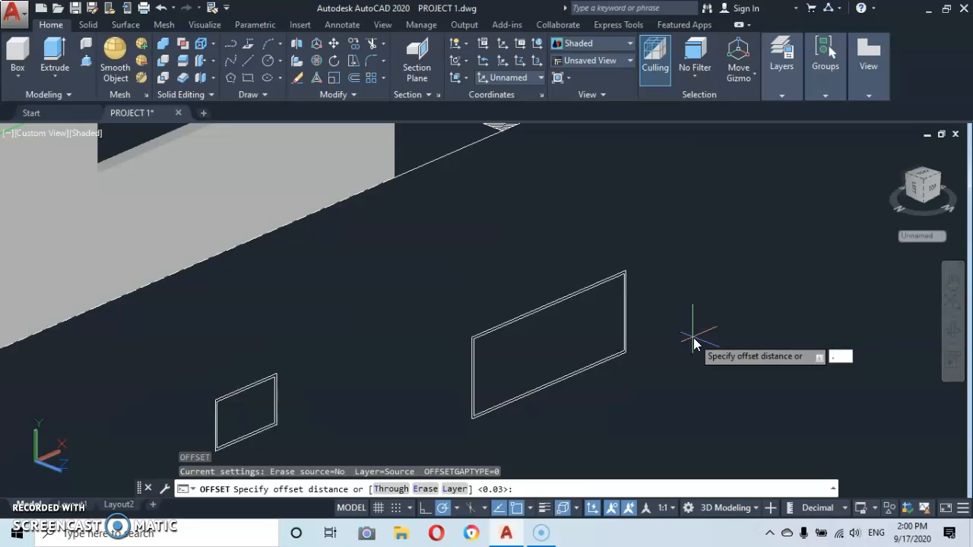
{"action": "key", "text": "Return"}
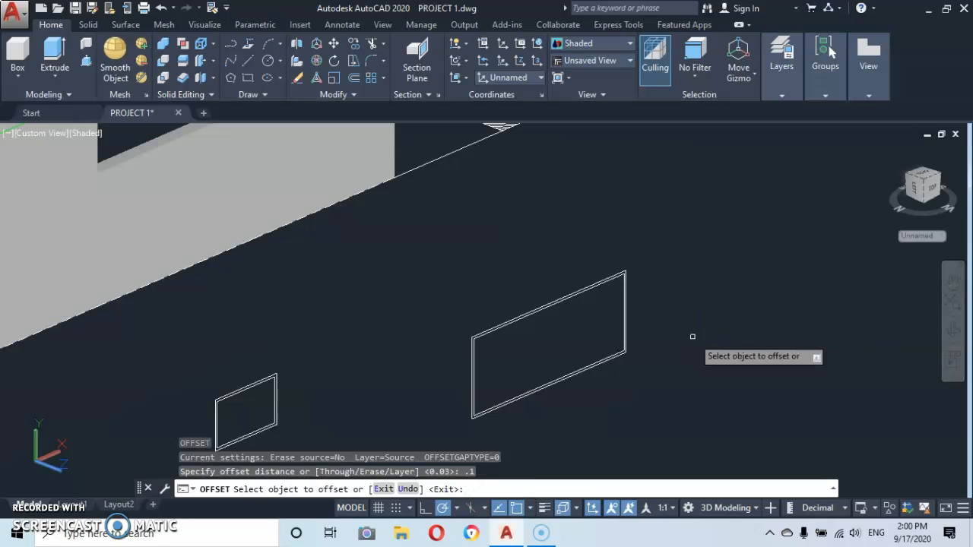
{"action": "scroll", "coordinate": [622, 290], "scroll_direction": "up", "scroll_amount": 4}
{"action": "scroll", "coordinate": [622, 289], "scroll_direction": "up", "scroll_amount": 3}
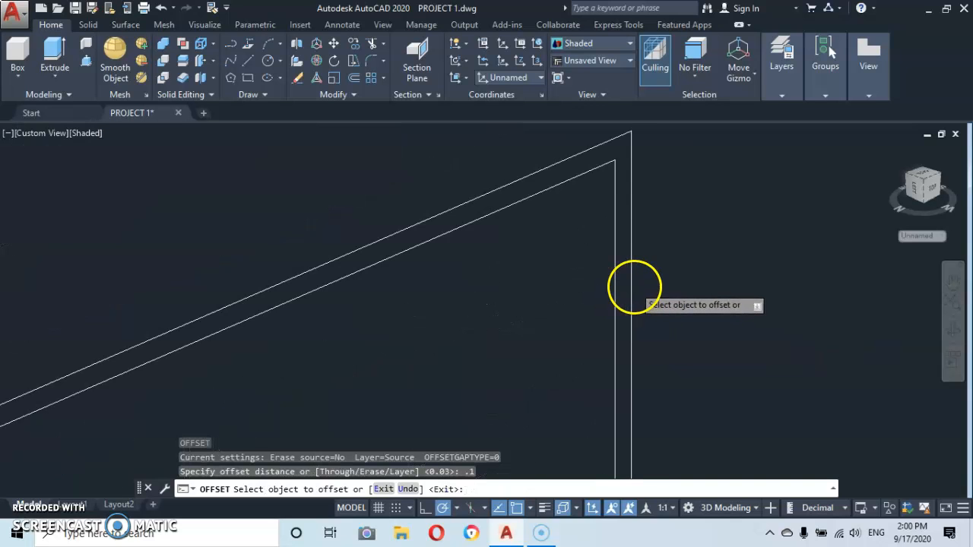
{"action": "left_click", "coordinate": [630, 295]}
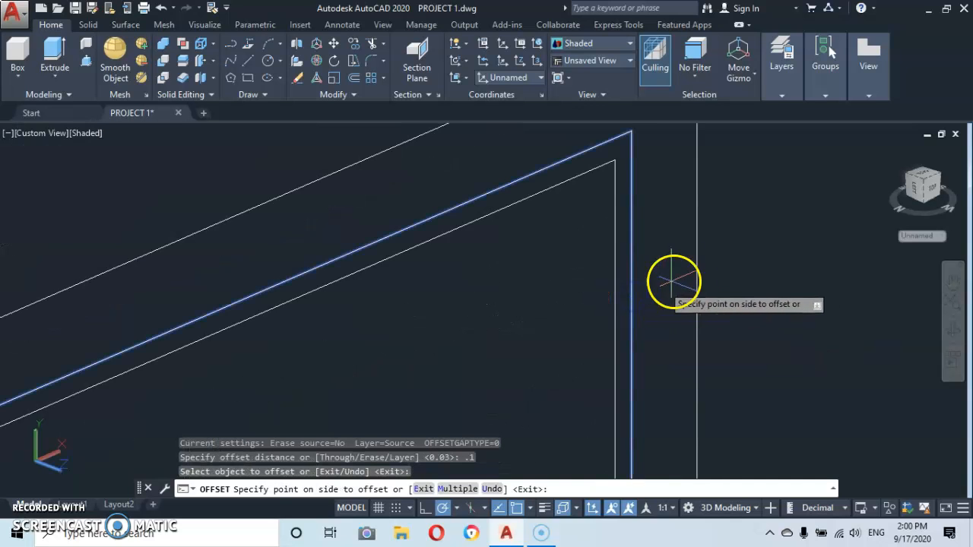
{"action": "left_click", "coordinate": [728, 271]}
Offset the outer rectangle of the smaller window outward by the same 0.1 distance and finish the Offset command
{"action": "scroll", "coordinate": [579, 327], "scroll_direction": "down", "scroll_amount": 3}
{"action": "scroll", "coordinate": [579, 328], "scroll_direction": "down", "scroll_amount": 3}
{"action": "middle_click_drag", "start_coordinate": [577, 333], "coordinate": [706, 260]}
{"action": "scroll", "coordinate": [435, 329], "scroll_direction": "up", "scroll_amount": 5}
{"action": "scroll", "coordinate": [472, 323], "scroll_direction": "up", "scroll_amount": 2}
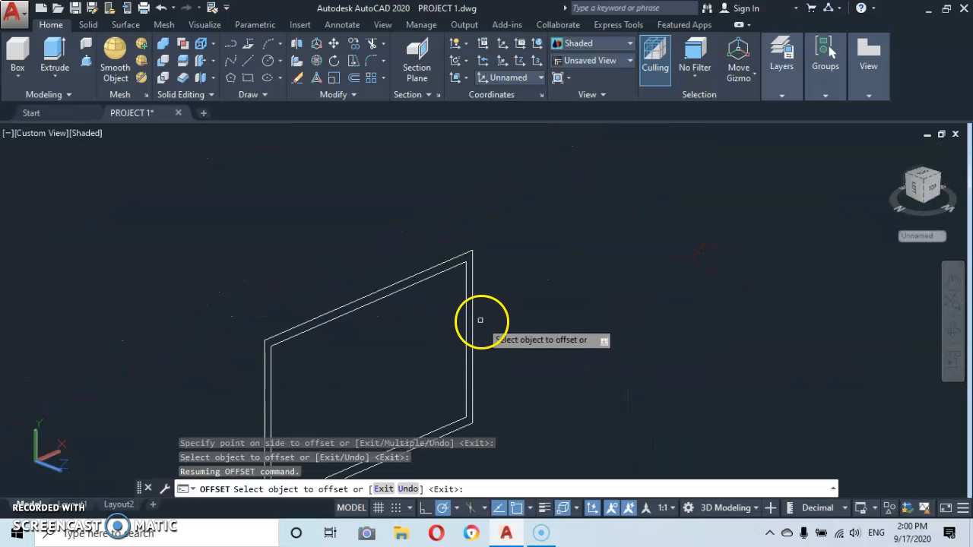
{"action": "left_click", "coordinate": [472, 324]}
{"action": "left_click", "coordinate": [530, 296]}
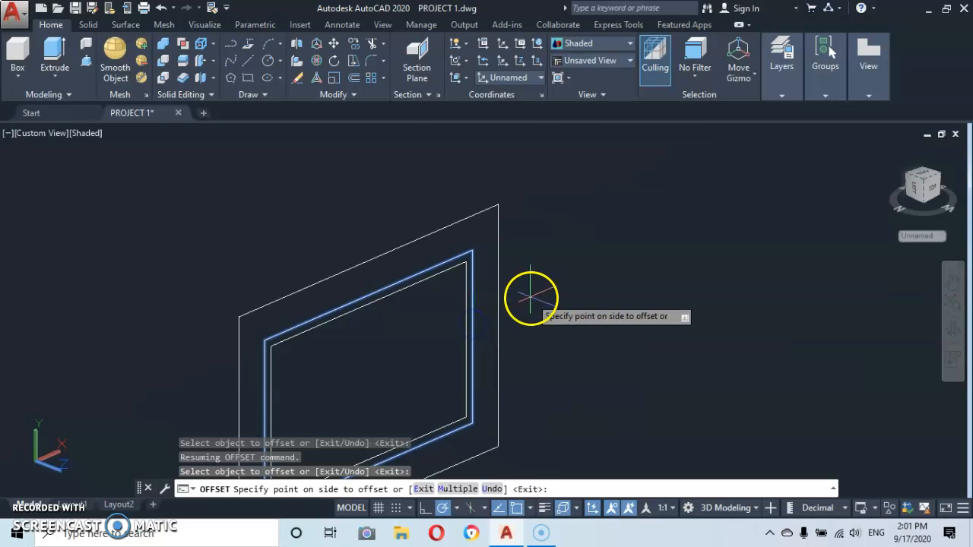
{"action": "scroll", "coordinate": [540, 298], "scroll_direction": "down", "scroll_amount": 3}
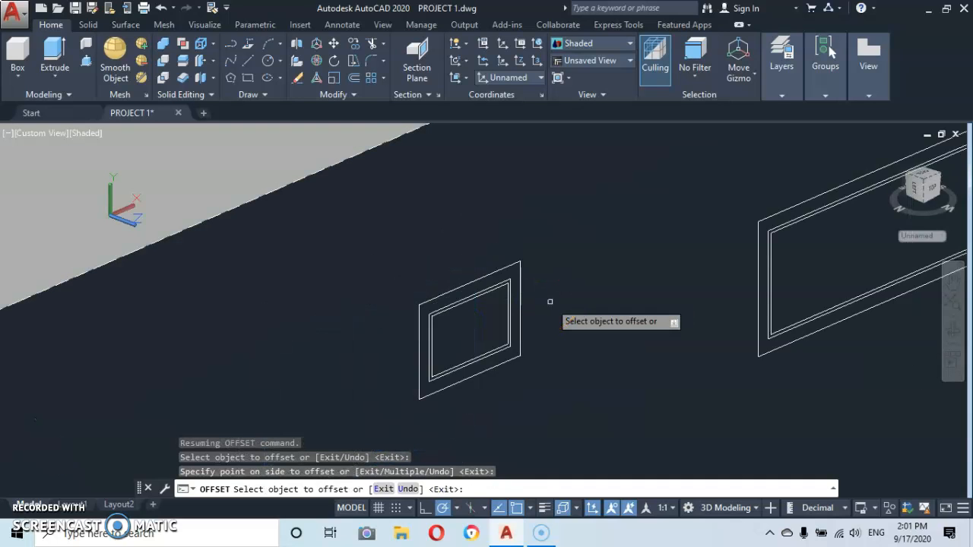
{"action": "key", "text": "Return"}
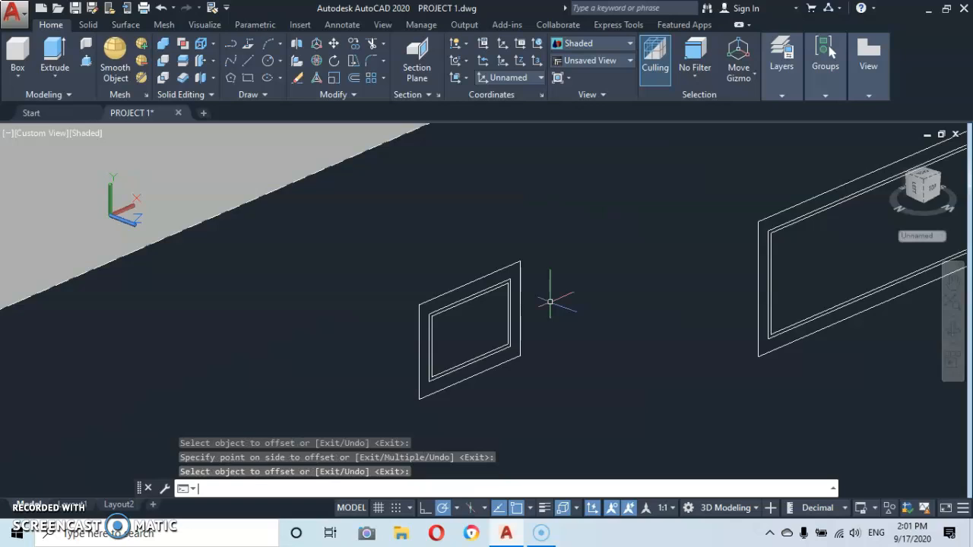
Offset the outermost rectangles of both the smaller and the larger window outward by 0.08
{"action": "key", "text": "Return"}
{"action": "left_click", "coordinate": [565, 299]}
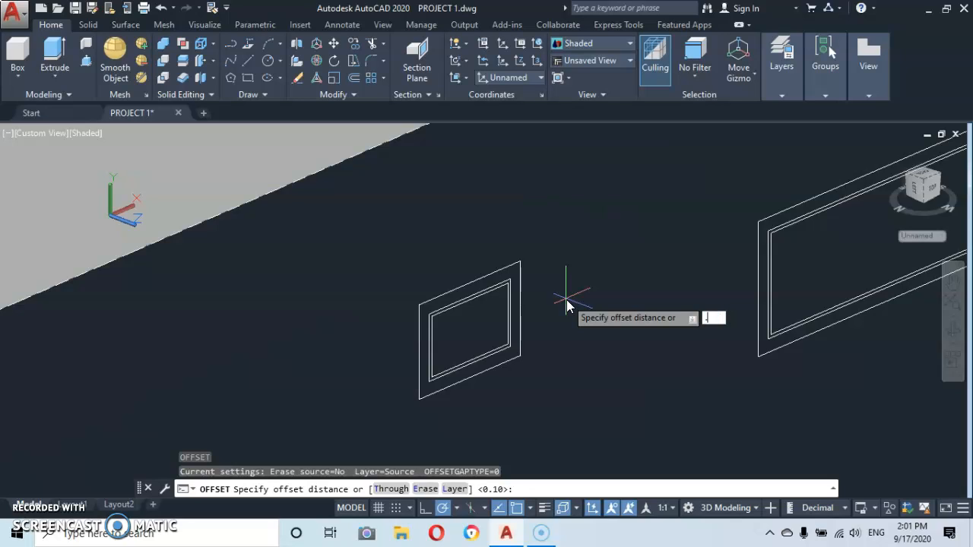
{"action": "type", "text": "08"}
{"action": "key", "text": "Return"}
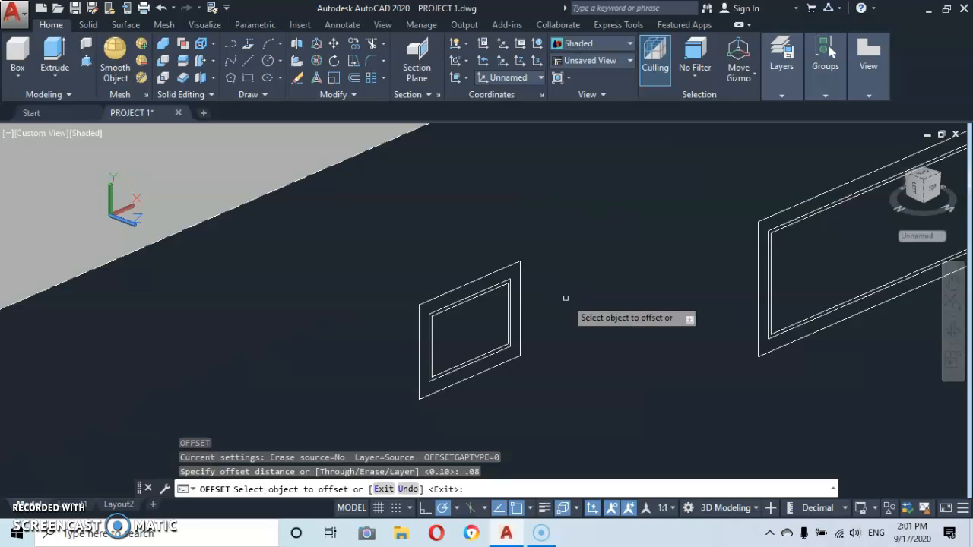
{"action": "left_click", "coordinate": [518, 310]}
{"action": "left_click", "coordinate": [539, 303]}
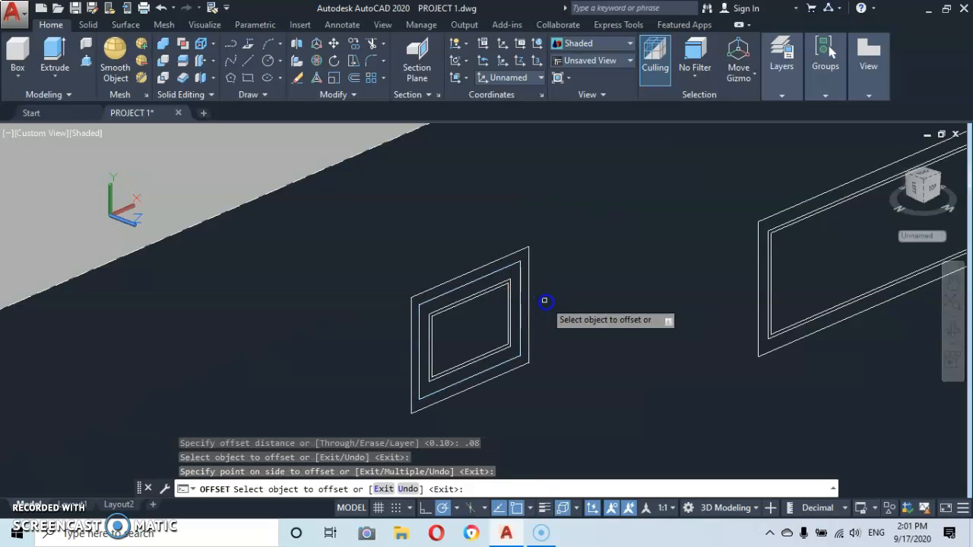
{"action": "left_click", "coordinate": [755, 299]}
{"action": "left_click", "coordinate": [698, 317]}
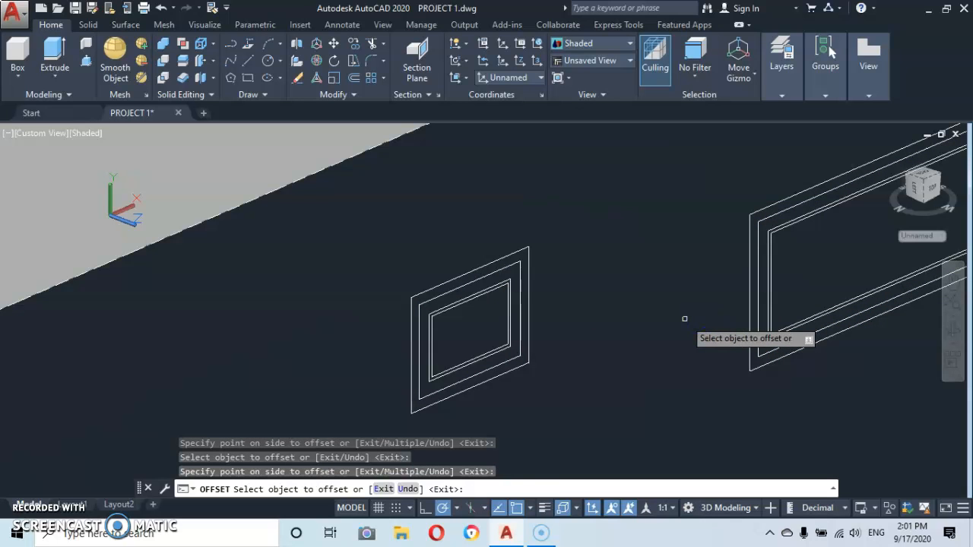
{"action": "key", "text": "Escape"}
Move the two outermost rectangles of both windows straight up by 0.05
{"action": "scroll", "coordinate": [692, 308], "scroll_direction": "down", "scroll_amount": 6}
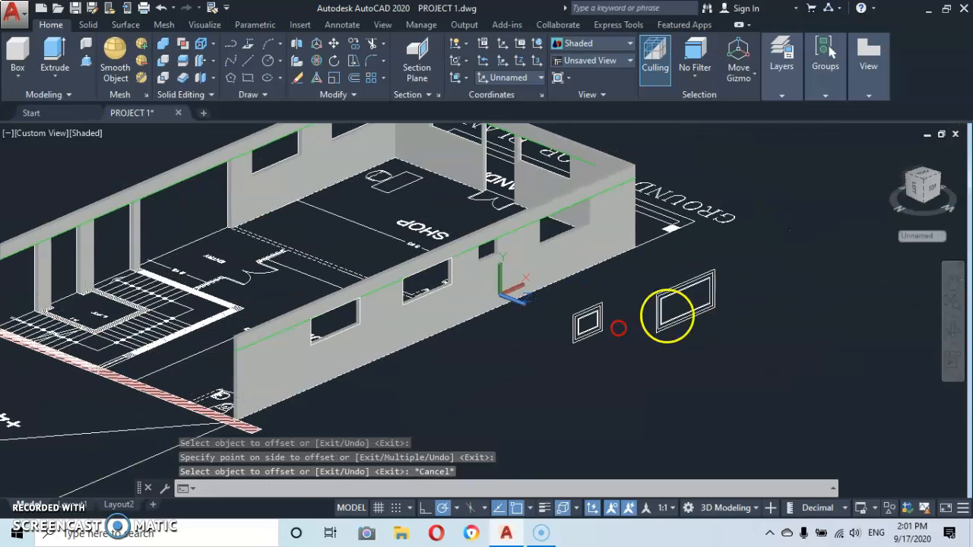
{"action": "scroll", "coordinate": [668, 315], "scroll_direction": "up", "scroll_amount": 4}
{"action": "left_click", "coordinate": [788, 290]}
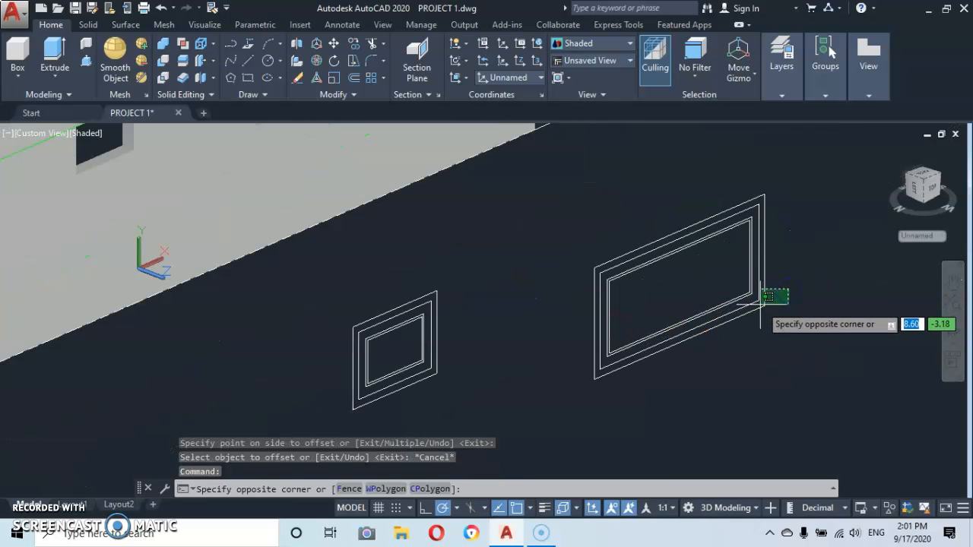
{"action": "left_click", "coordinate": [761, 298]}
{"action": "left_click", "coordinate": [441, 344]}
{"action": "left_click", "coordinate": [435, 342]}
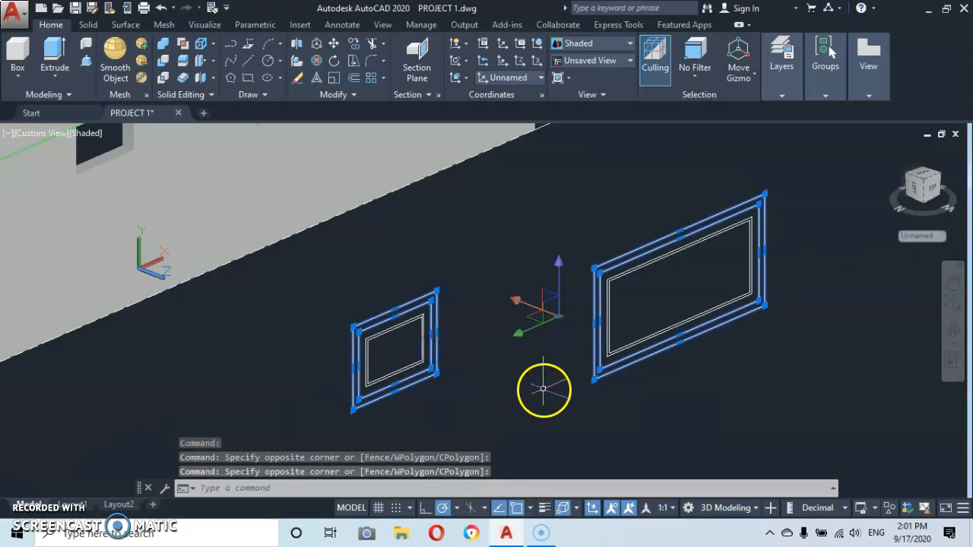
{"action": "right_click", "coordinate": [734, 428]}
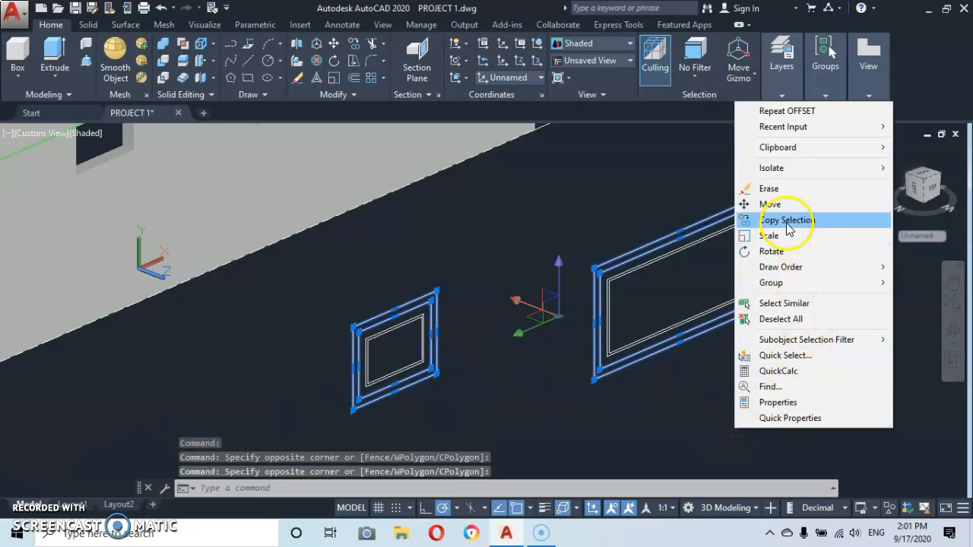
{"action": "left_click", "coordinate": [802, 202]}
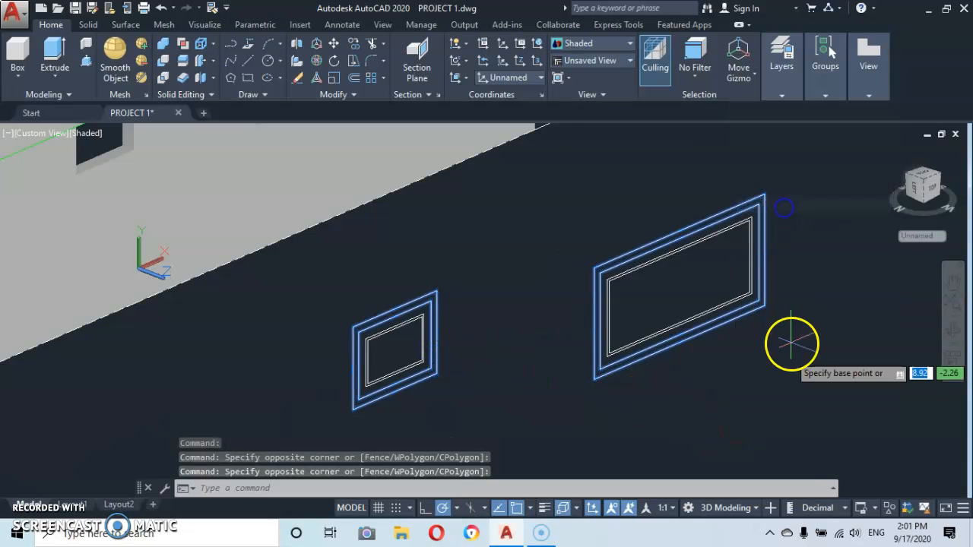
{"action": "left_click", "coordinate": [531, 418]}
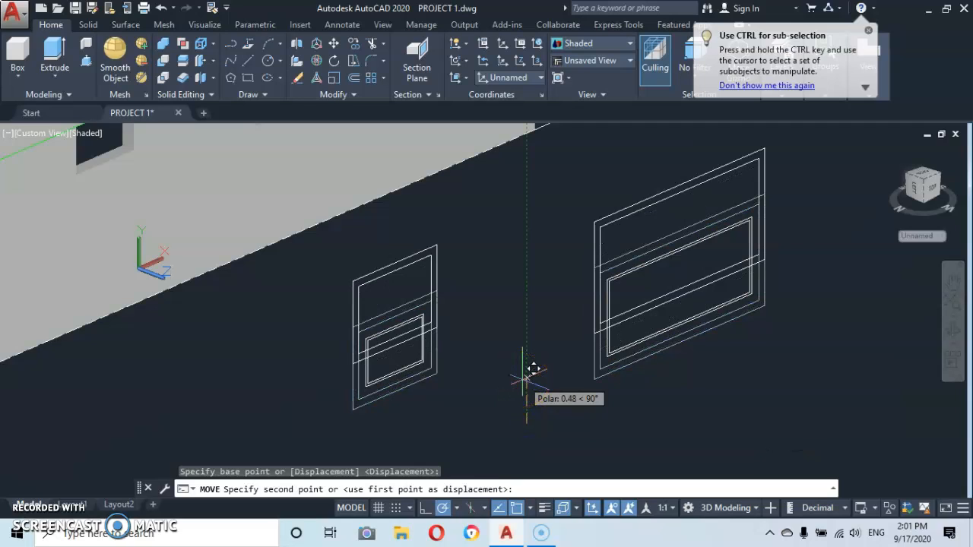
{"action": "type", "text": "."}
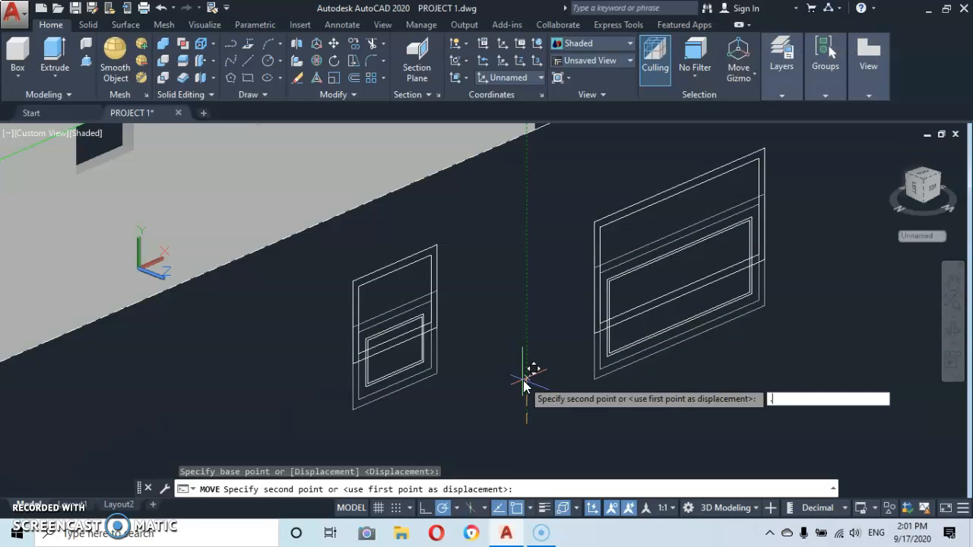
{"action": "type", "text": "05"}
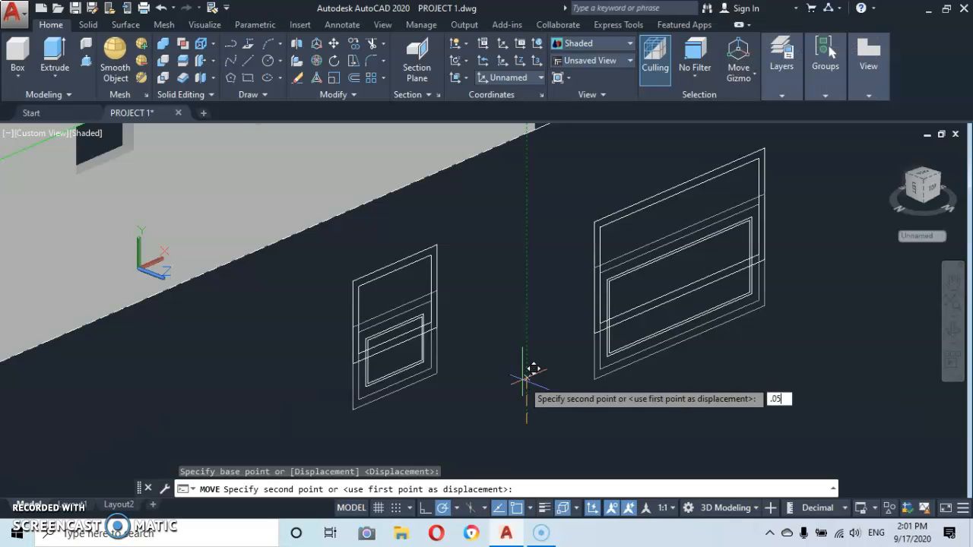
{"action": "key", "text": "Return"}
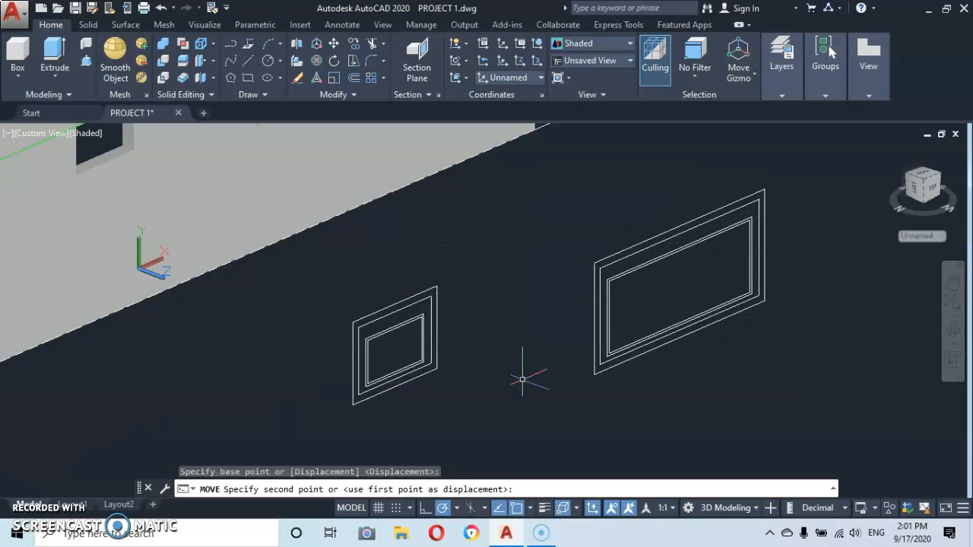
Use the Color command to apply index color 12 as the current object color
{"action": "scroll", "coordinate": [737, 297], "scroll_direction": "down", "scroll_amount": 3}
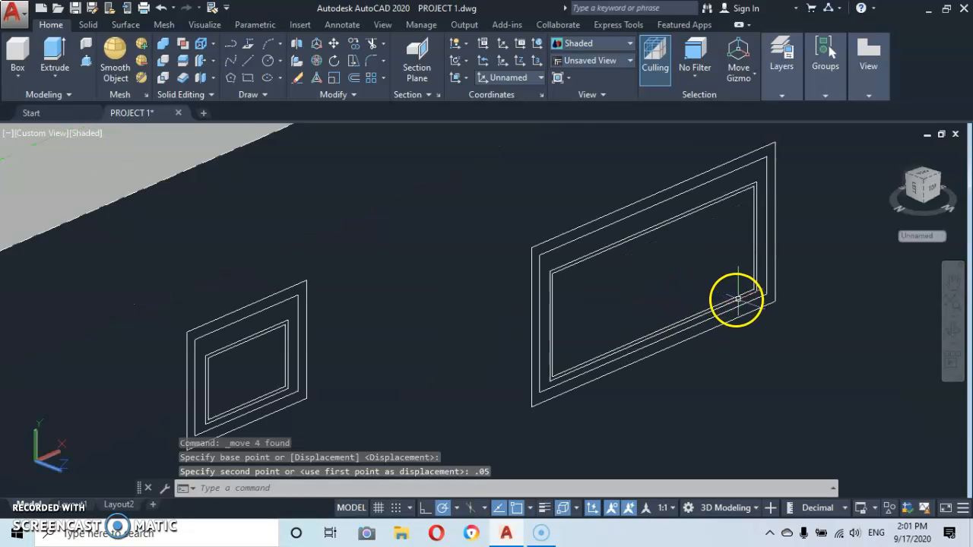
{"action": "middle_click_drag", "start_coordinate": [623, 321], "coordinate": [707, 346]}
{"action": "scroll", "coordinate": [625, 311], "scroll_direction": "up", "scroll_amount": 5}
{"action": "scroll", "coordinate": [571, 354], "scroll_direction": "up", "scroll_amount": 2}
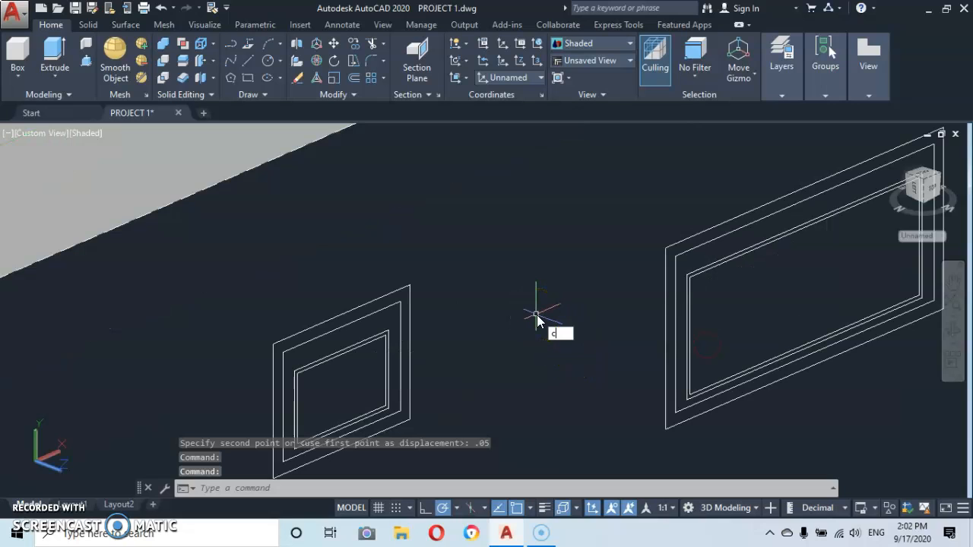
{"action": "type", "text": "ol"}
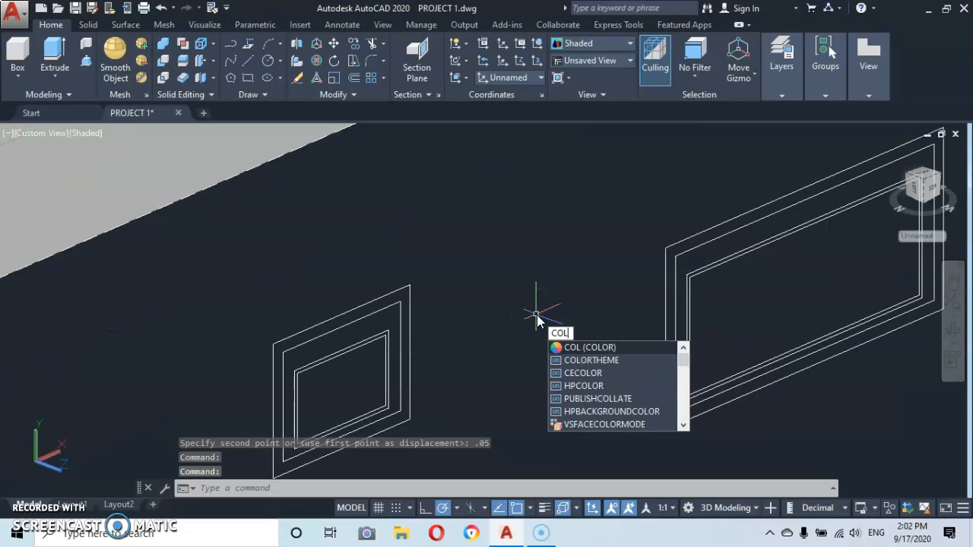
{"action": "key", "text": "Return"}
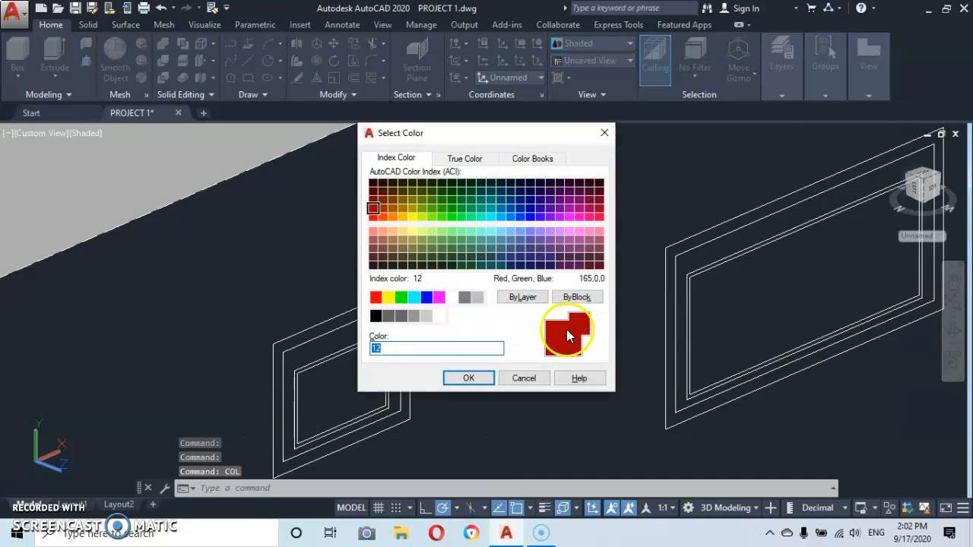
{"action": "left_click", "coordinate": [469, 380]}
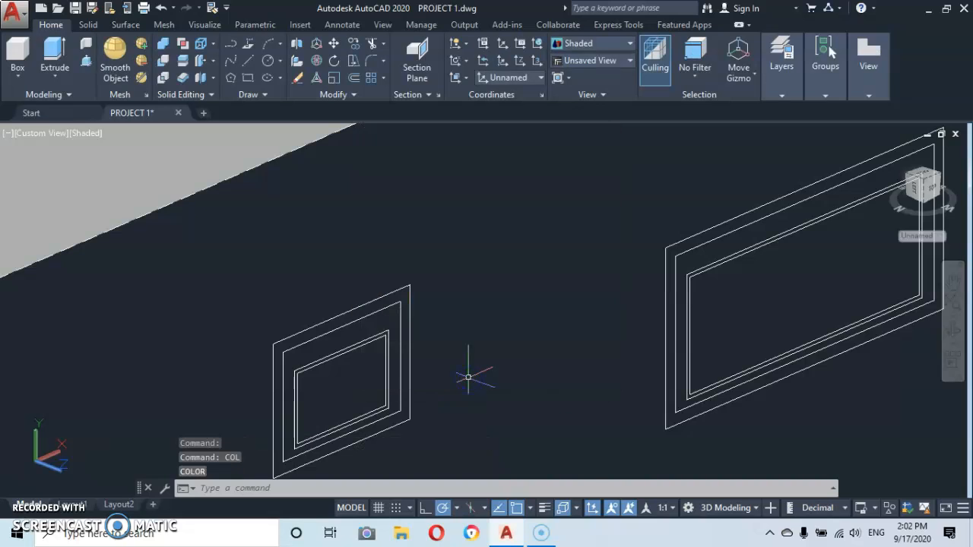
Presspull the narrow inner band of the smaller window 0.15 toward the building
{"action": "scroll", "coordinate": [345, 346], "scroll_direction": "up", "scroll_amount": 3}
{"action": "middle_click_drag", "start_coordinate": [350, 374], "coordinate": [445, 326]}
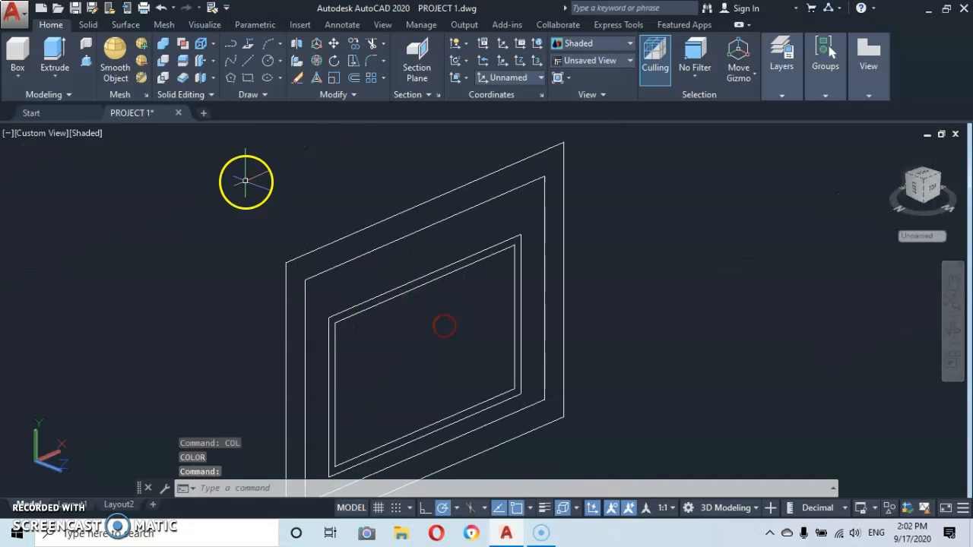
{"action": "left_click", "coordinate": [85, 63]}
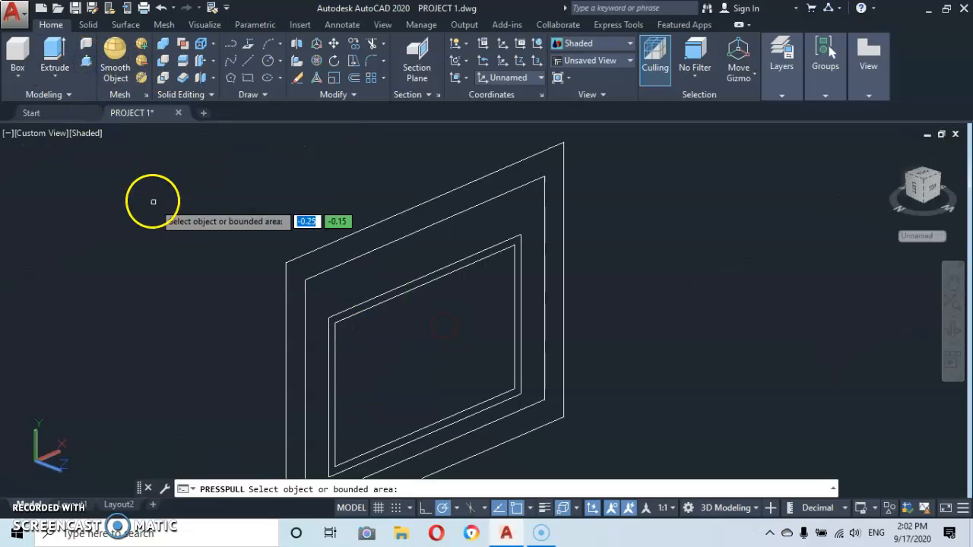
{"action": "left_click", "coordinate": [457, 262]}
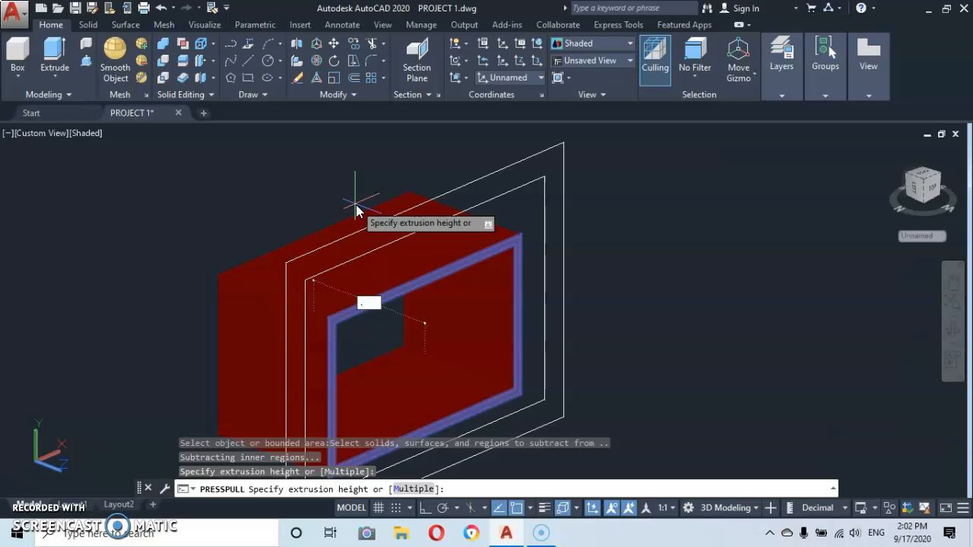
{"action": "type", "text": ".15"}
{"action": "key", "text": "Return"}
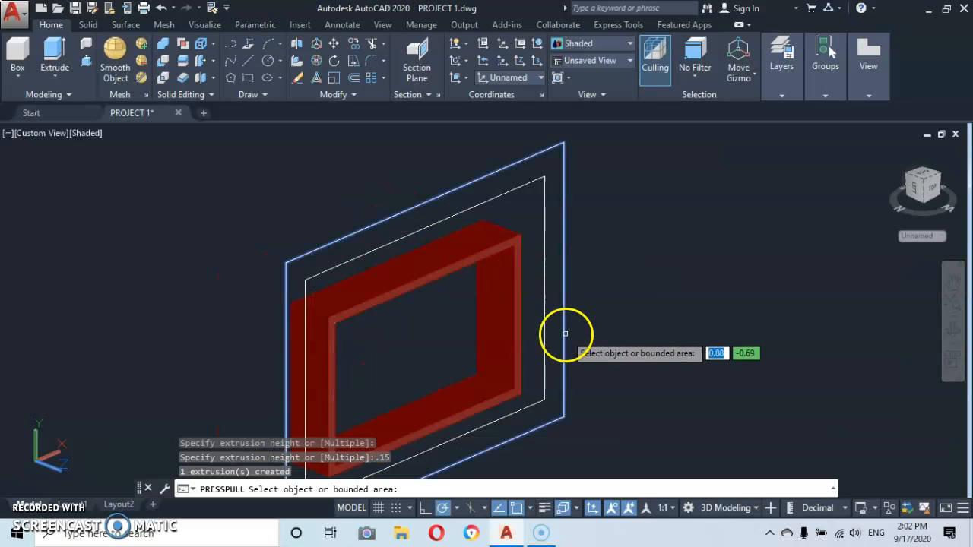
Presspull the narrow inner band of the larger window 0.15 toward the building and finish the command
{"action": "scroll", "coordinate": [565, 333], "scroll_direction": "down", "scroll_amount": 5}
{"action": "middle_click_drag", "start_coordinate": [618, 335], "coordinate": [377, 314]}
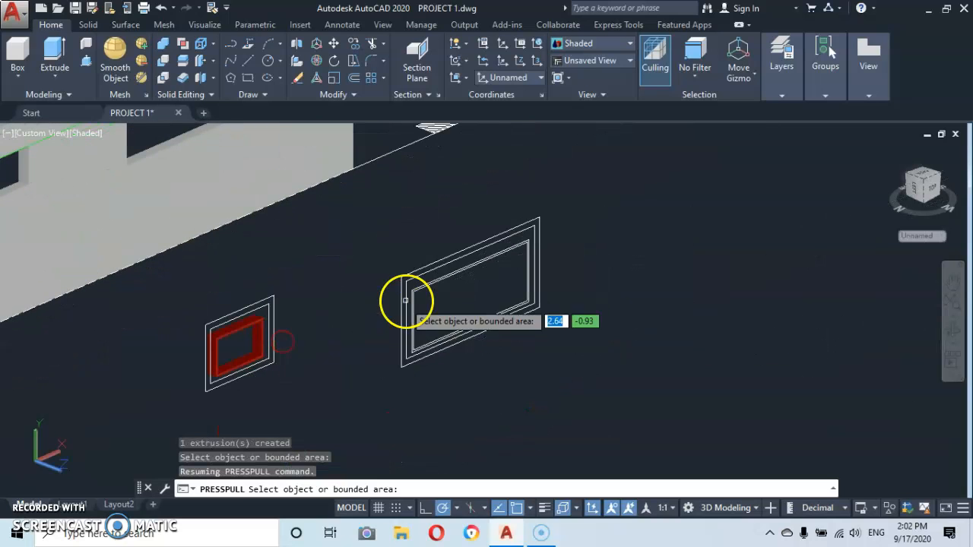
{"action": "scroll", "coordinate": [524, 244], "scroll_direction": "up", "scroll_amount": 6}
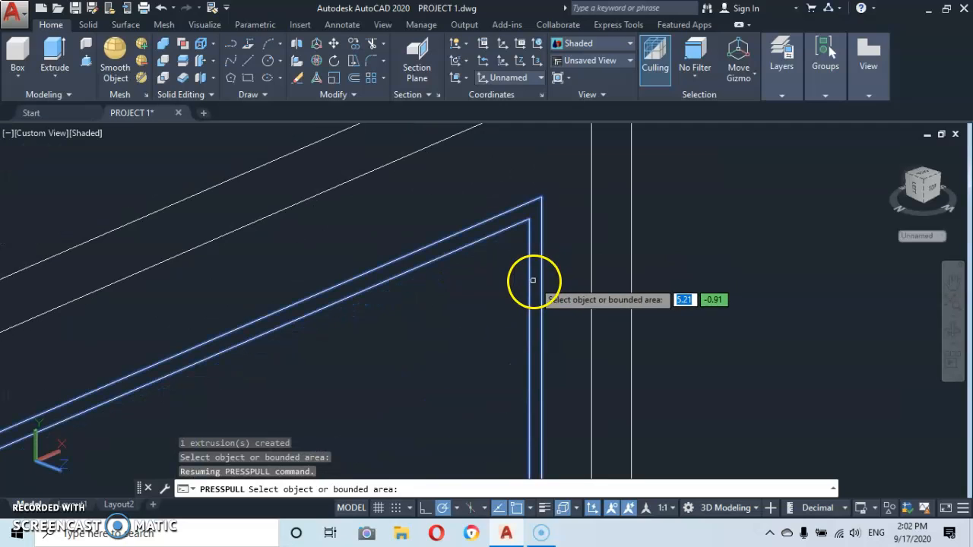
{"action": "left_click", "coordinate": [533, 282]}
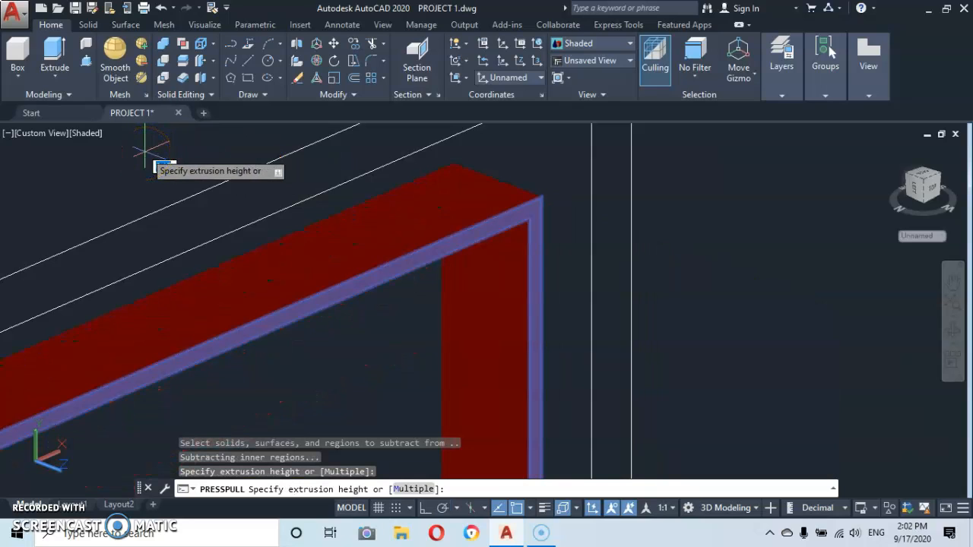
{"action": "key", "text": "Return"}
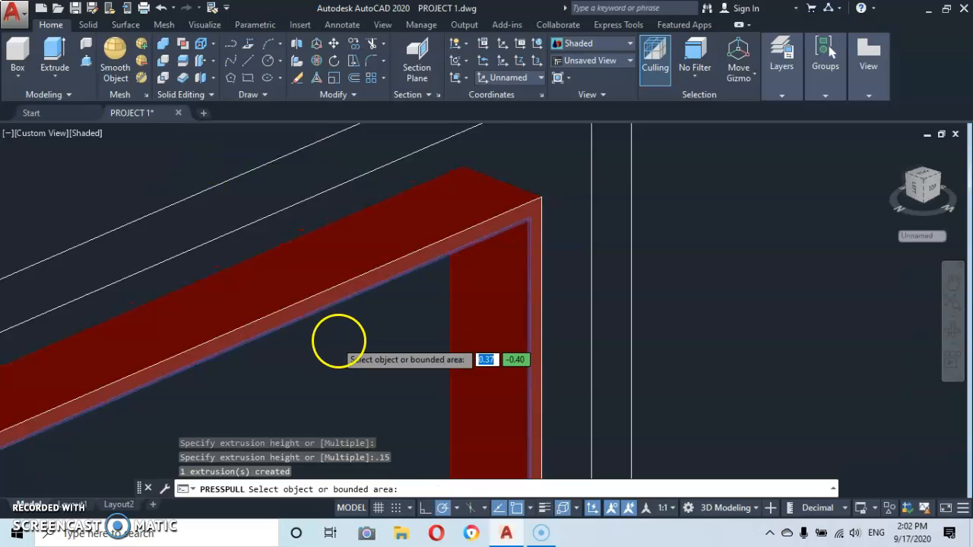
{"action": "scroll", "coordinate": [334, 340], "scroll_direction": "down", "scroll_amount": 5}
{"action": "middle_click_drag", "start_coordinate": [445, 311], "coordinate": [707, 224]}
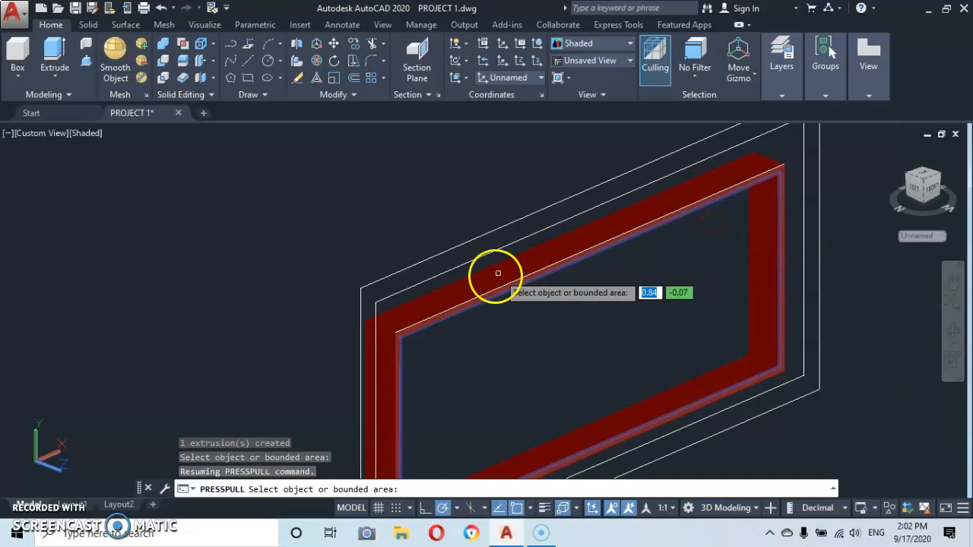
{"action": "key", "text": "Return"}
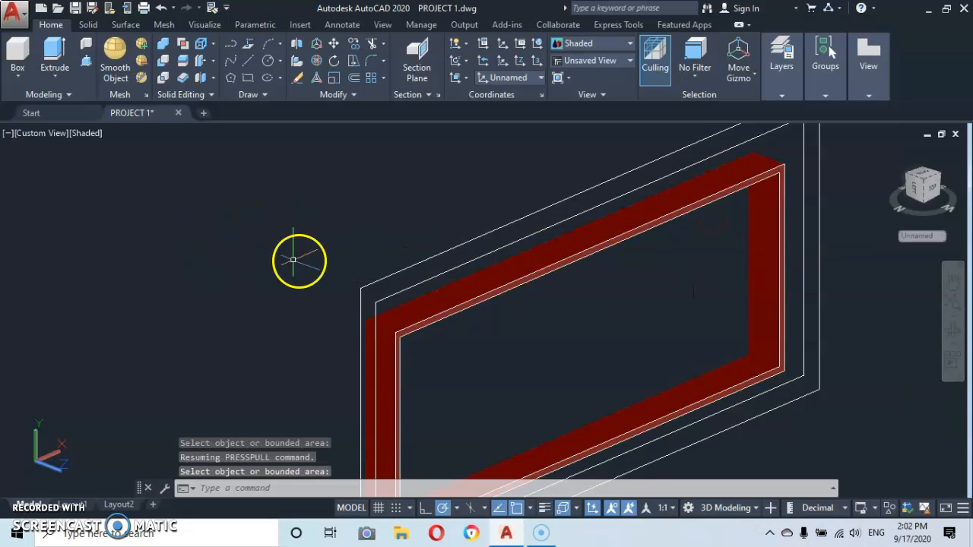
Use the Color command to apply index color 4 (cyan) as the current object color
{"action": "scroll", "coordinate": [293, 260], "scroll_direction": "down", "scroll_amount": 5}
{"action": "middle_click_drag", "start_coordinate": [304, 263], "coordinate": [480, 211]}
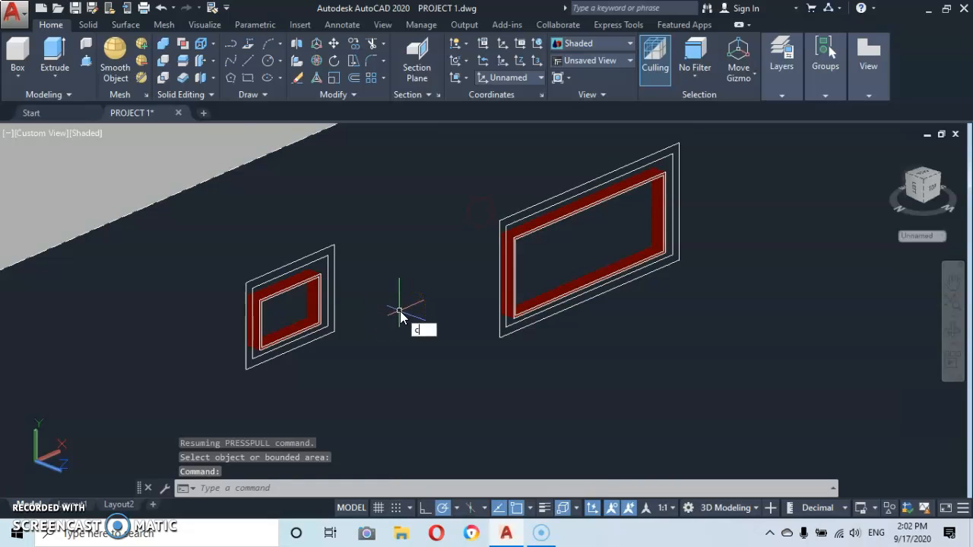
{"action": "type", "text": "C0"}
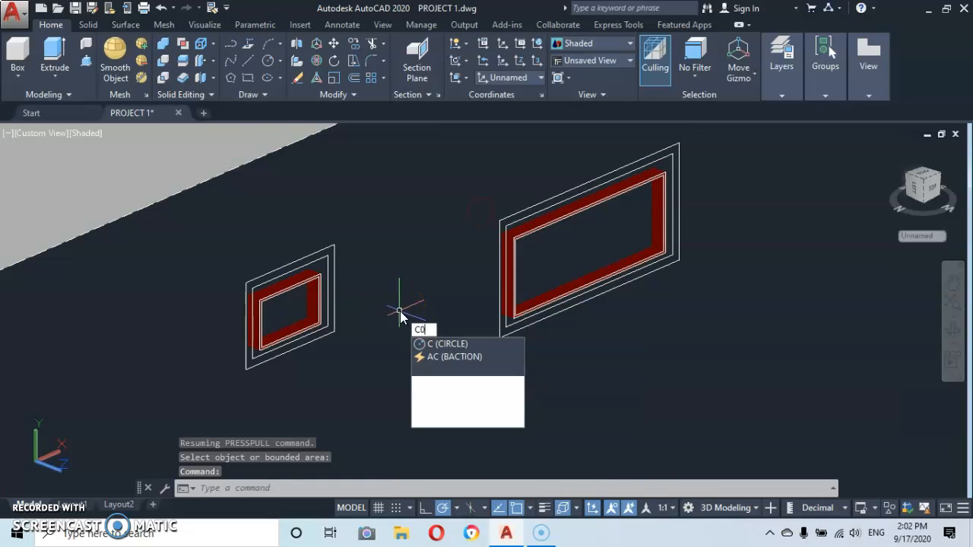
{"action": "key", "text": "BackSpace"}
{"action": "type", "text": "o"}
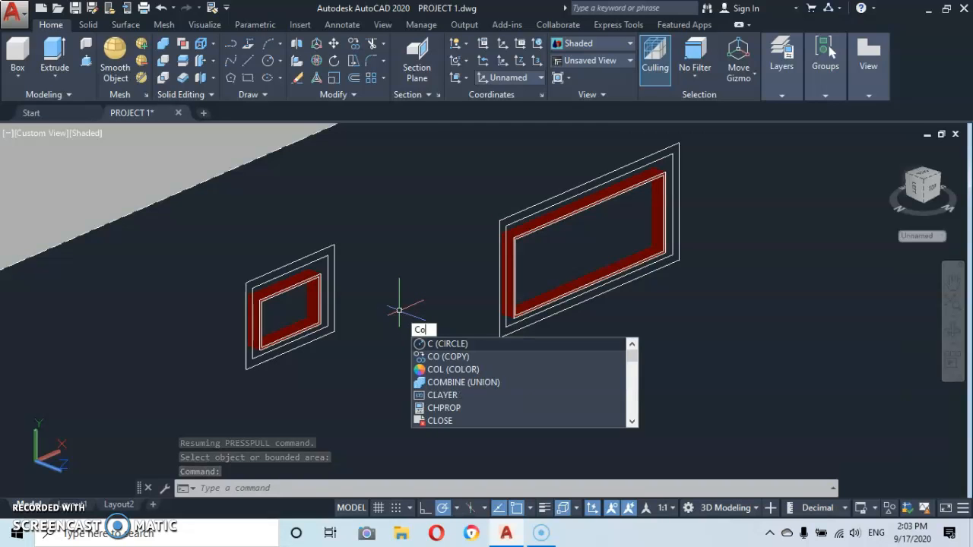
{"action": "type", "text": "l"}
{"action": "key", "text": "Return"}
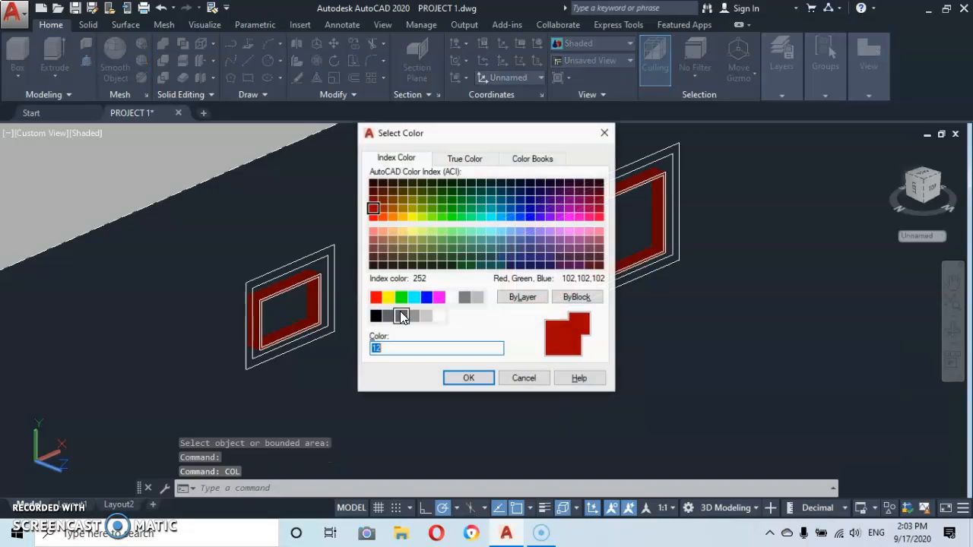
{"action": "left_click", "coordinate": [410, 299]}
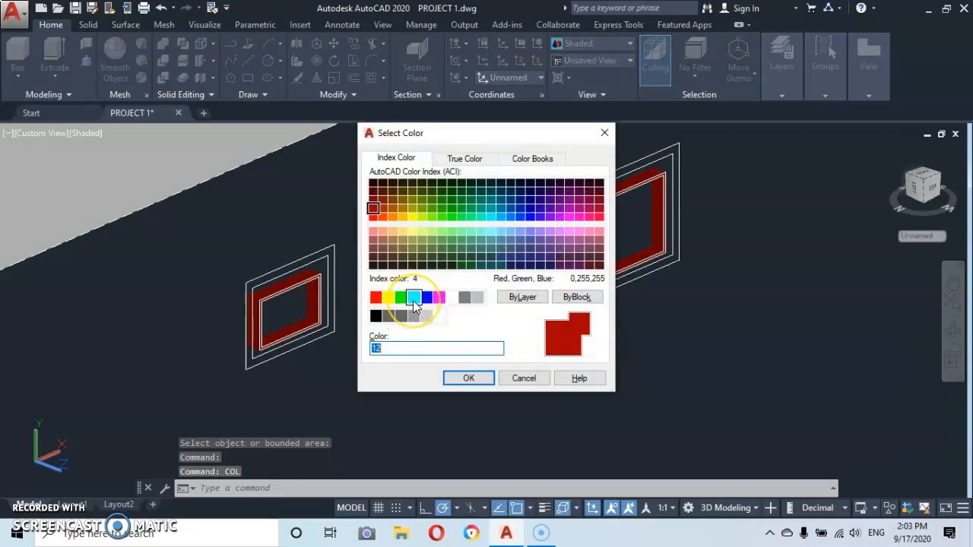
{"action": "left_click", "coordinate": [413, 300]}
{"action": "left_click", "coordinate": [470, 382]}
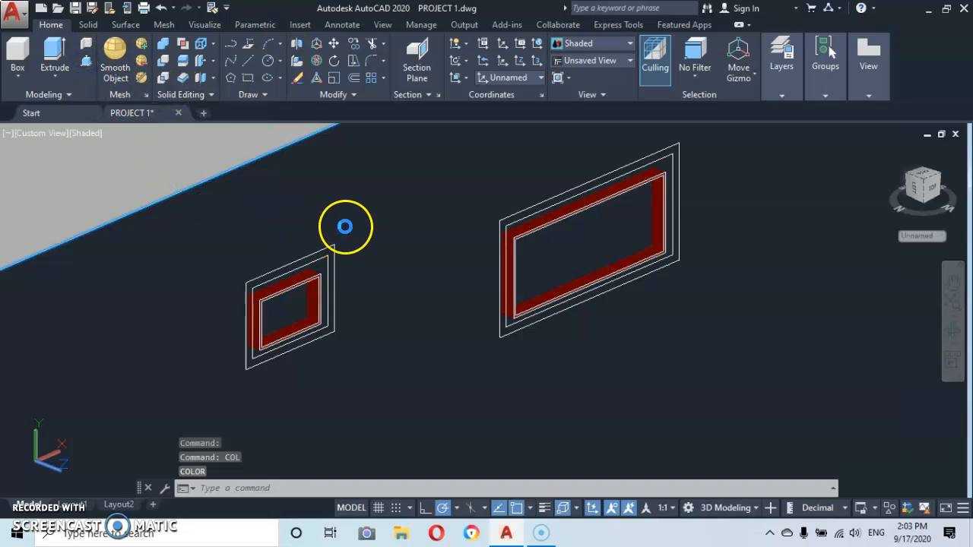
{"action": "key", "text": "ctrl+shift+e"}
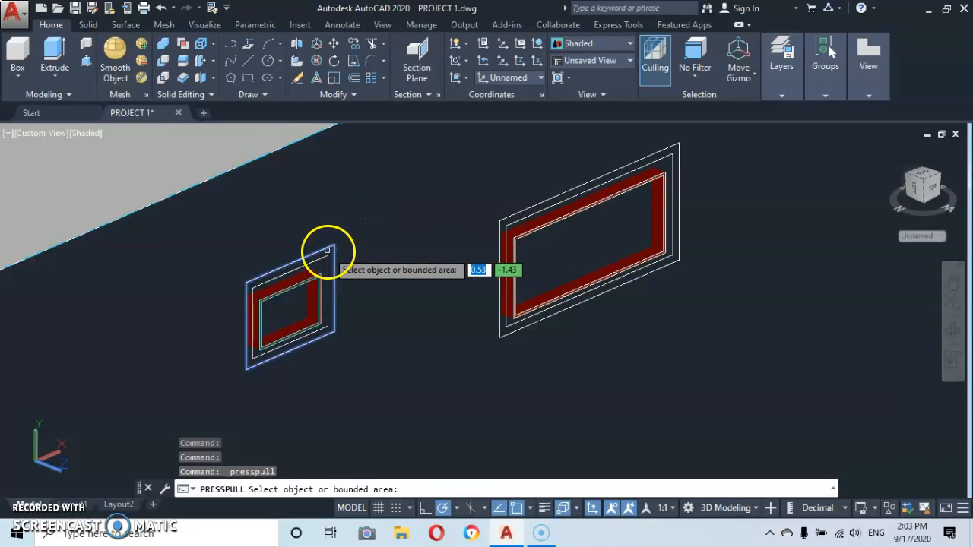
{"action": "scroll", "coordinate": [327, 250], "scroll_direction": "up", "scroll_amount": 2}
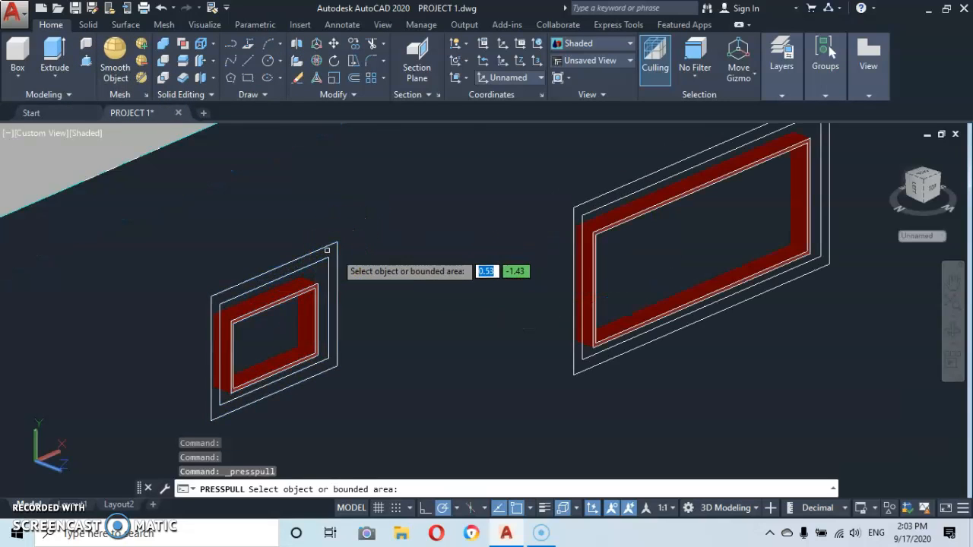
{"action": "left_click", "coordinate": [327, 250]}
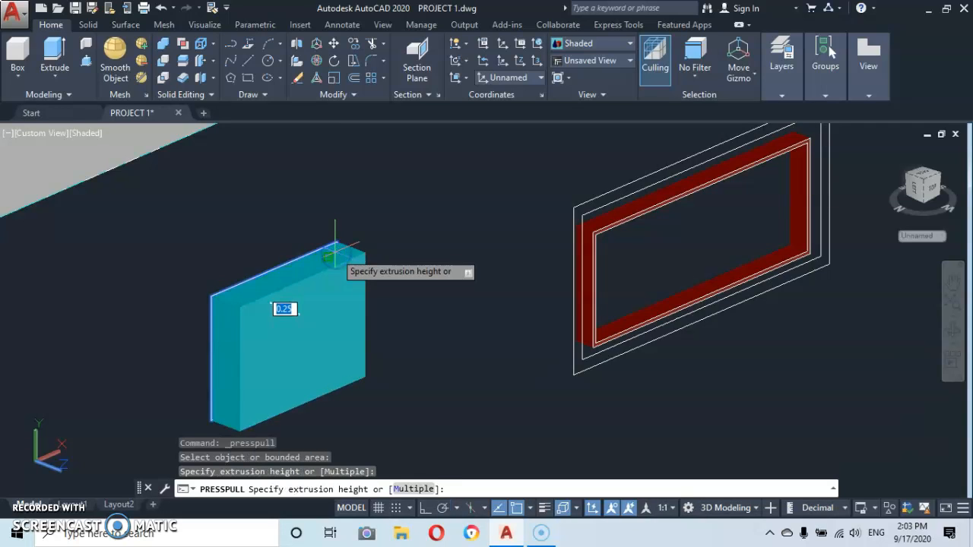
{"action": "key", "text": "Escape"}
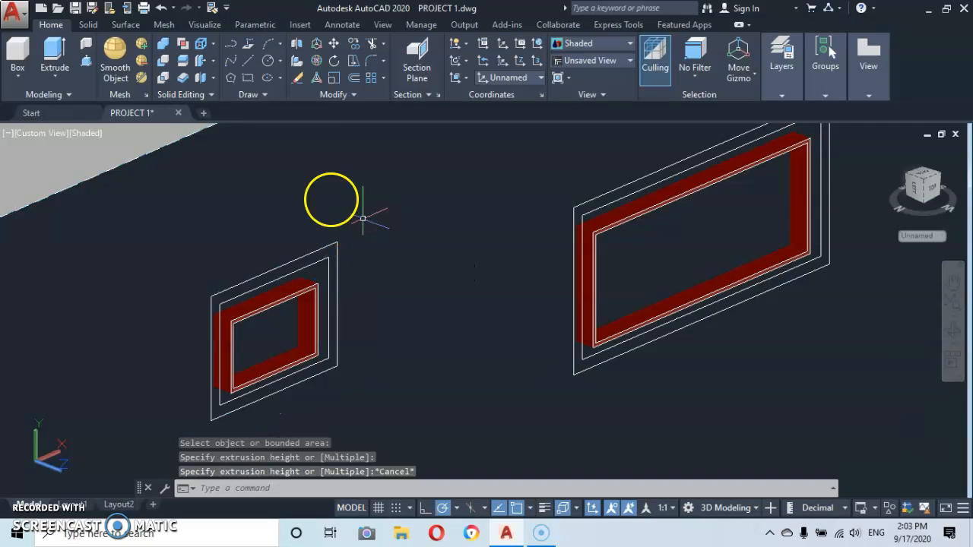
{"action": "left_click", "coordinate": [86, 62]}
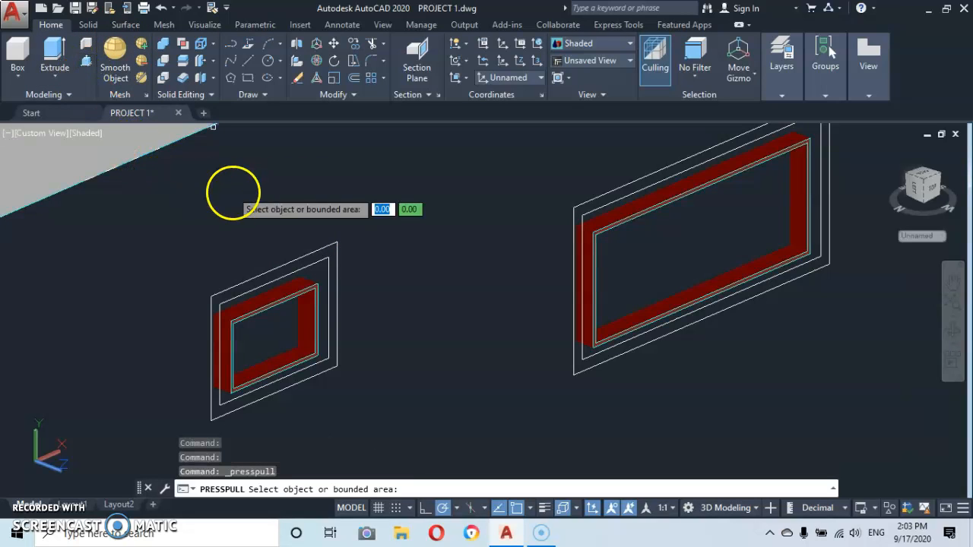
{"action": "left_click", "coordinate": [337, 251]}
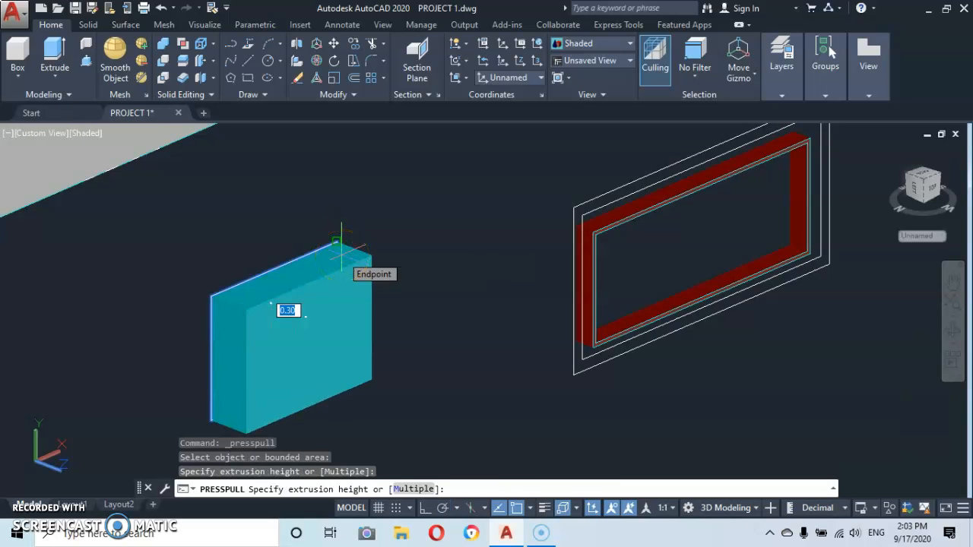
{"action": "key", "text": "Escape"}
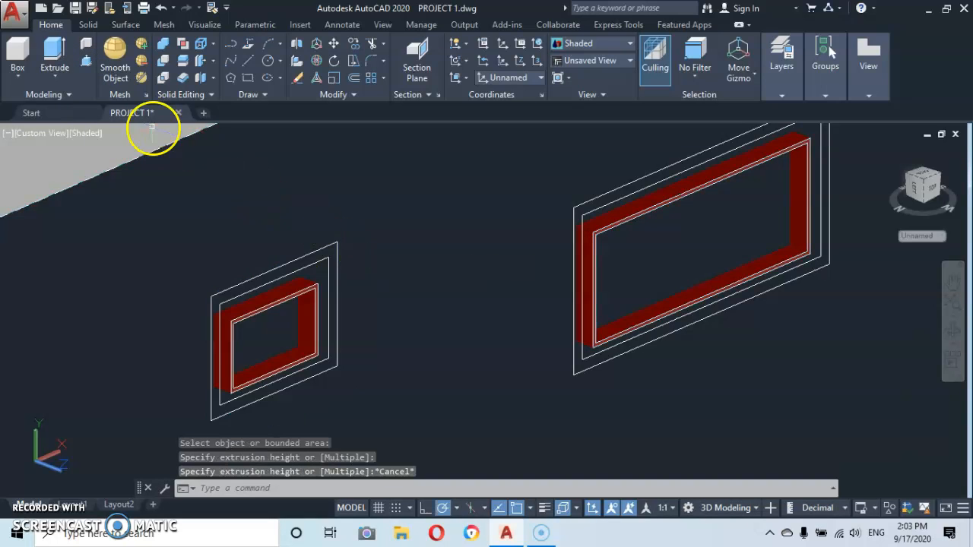
Presspull the band between the smaller window's two outermost rectangles 0.2 away from the building
{"action": "left_click", "coordinate": [86, 62]}
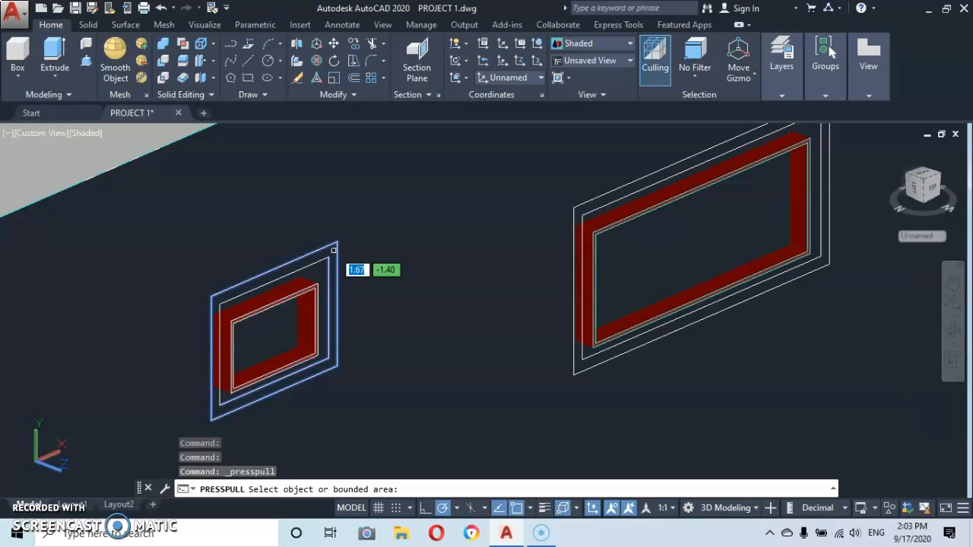
{"action": "left_click", "coordinate": [334, 251]}
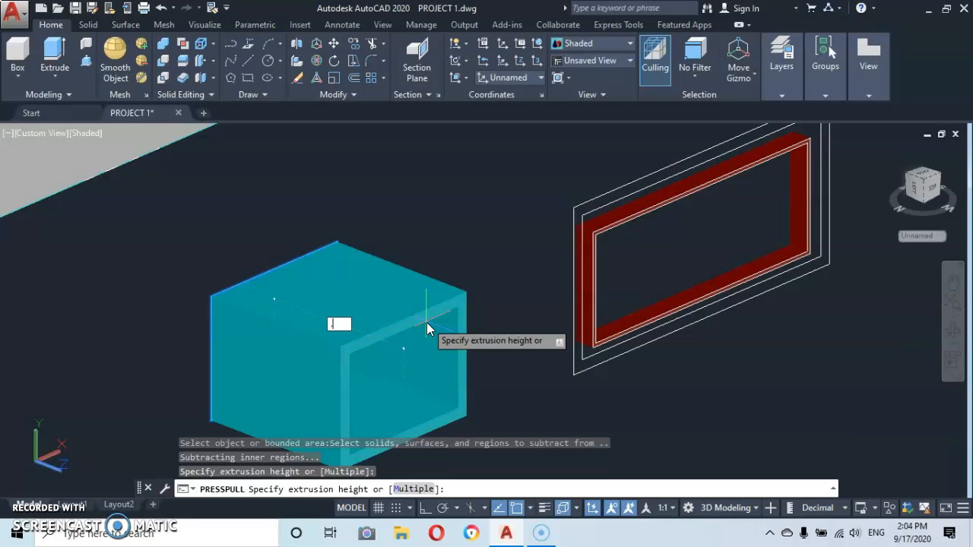
{"action": "type", "text": ".2"}
{"action": "key", "text": "Return"}
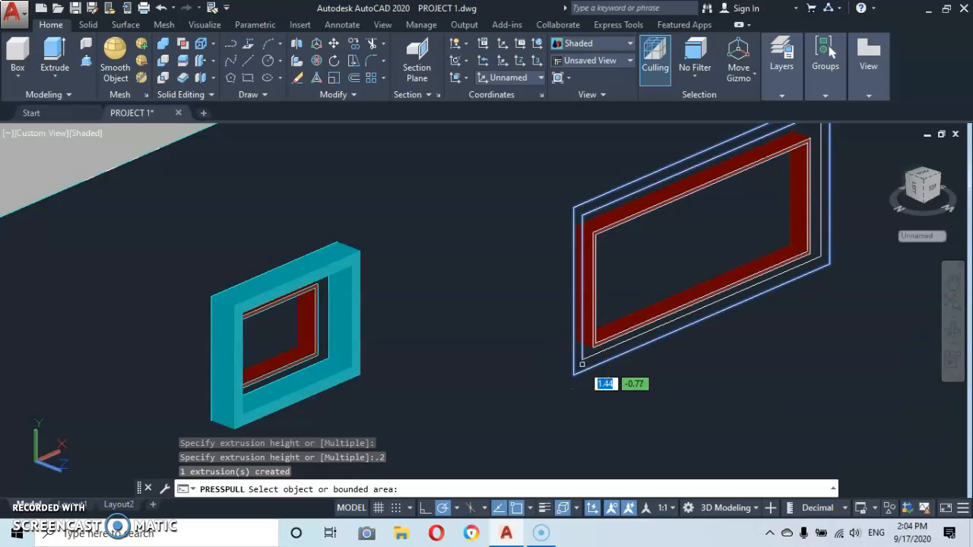
Presspull the band between the larger window's two outermost rectangles 0.2 away from the building and finish the command
{"action": "left_click", "coordinate": [623, 397]}
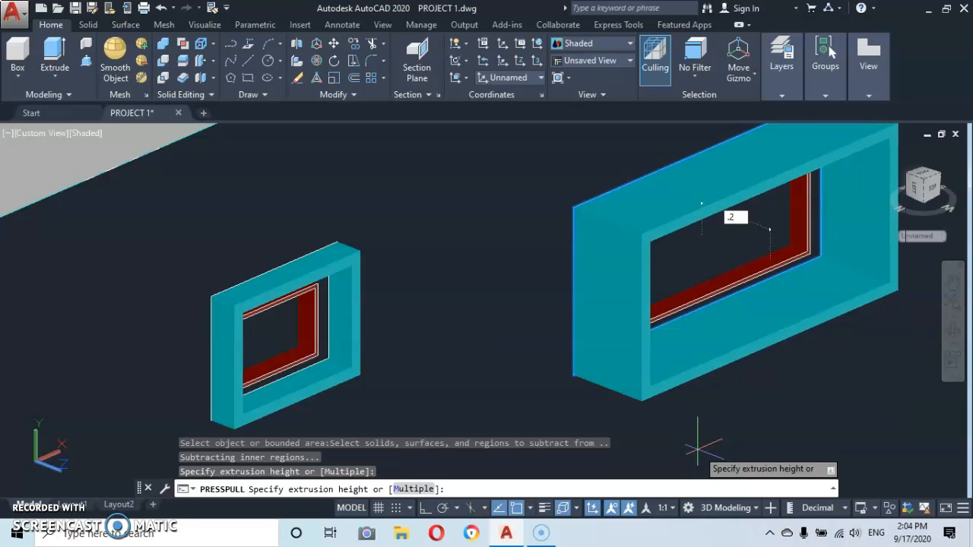
{"action": "type", "text": ".2"}
{"action": "key", "text": "Return"}
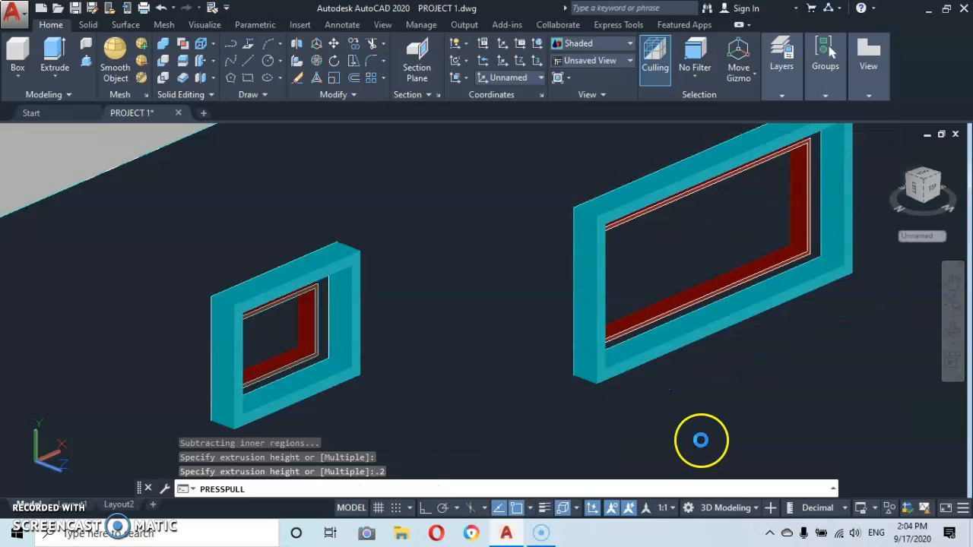
{"action": "scroll", "coordinate": [695, 358], "scroll_direction": "down", "scroll_amount": 5}
{"action": "middle_click_drag", "start_coordinate": [689, 340], "coordinate": [647, 297]}
{"action": "key", "text": "Escape"}
{"action": "scroll", "coordinate": [632, 357], "scroll_direction": "up", "scroll_amount": 3}
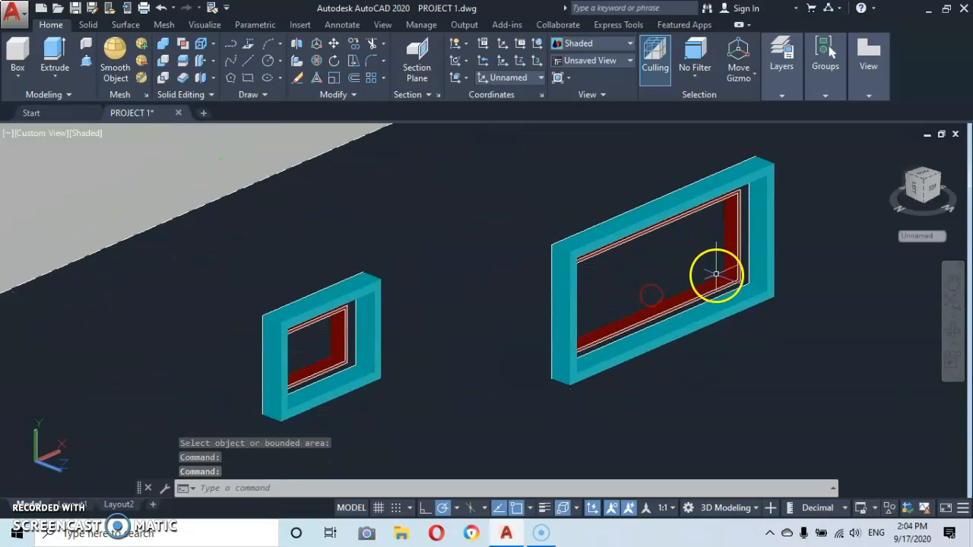
{"action": "scroll", "coordinate": [712, 267], "scroll_direction": "down", "scroll_amount": 2}
{"action": "middle_click_drag", "start_coordinate": [715, 266], "coordinate": [722, 334]}
{"action": "left_click", "coordinate": [790, 244]}
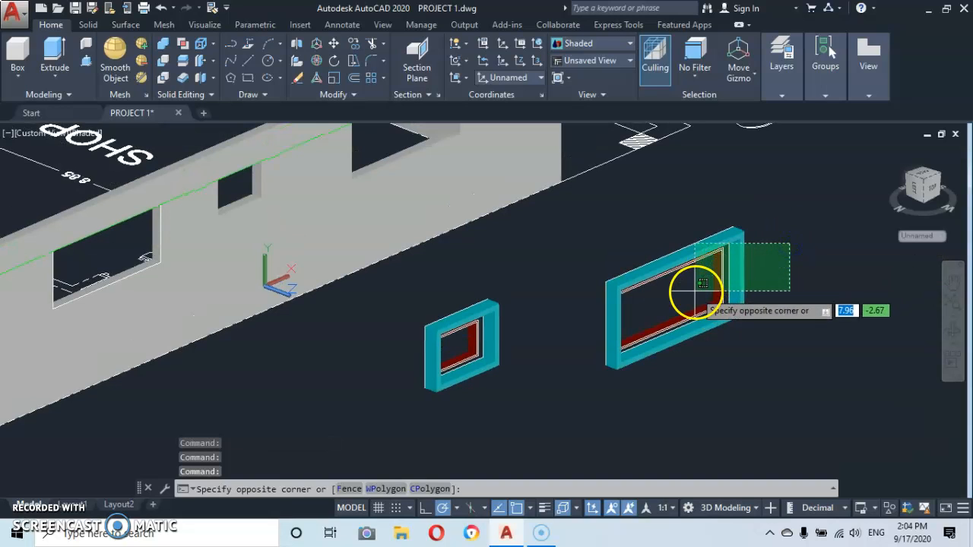
{"action": "left_click", "coordinate": [698, 284]}
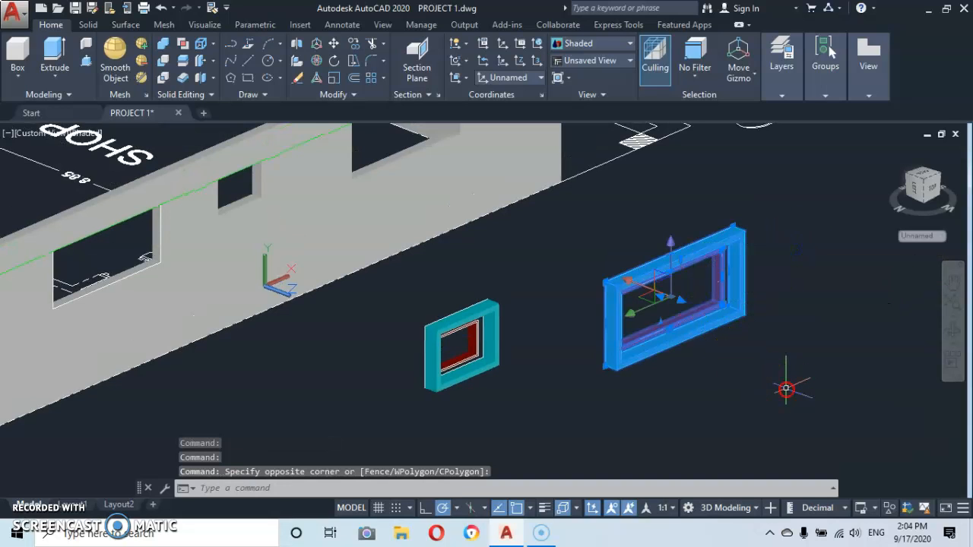
{"action": "right_click", "coordinate": [786, 388]}
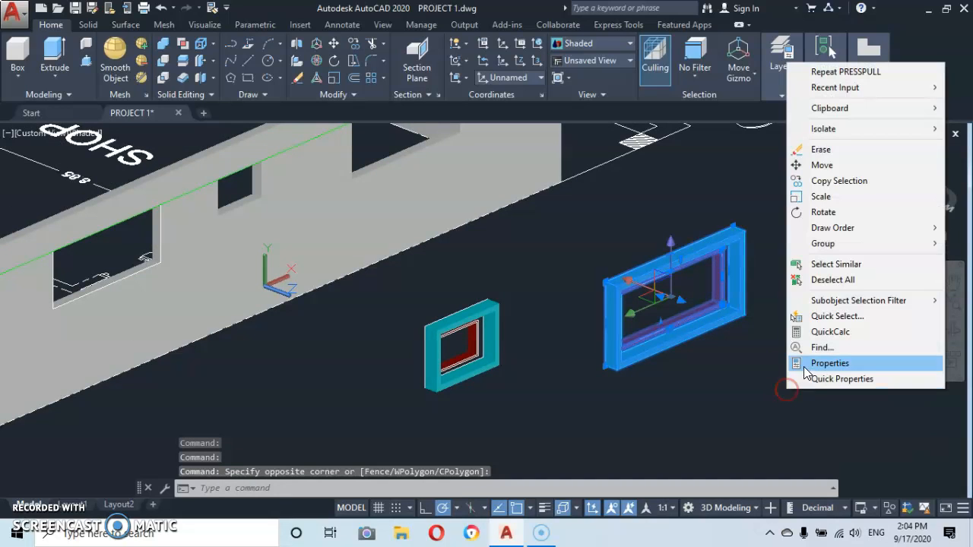
{"action": "left_click", "coordinate": [820, 165]}
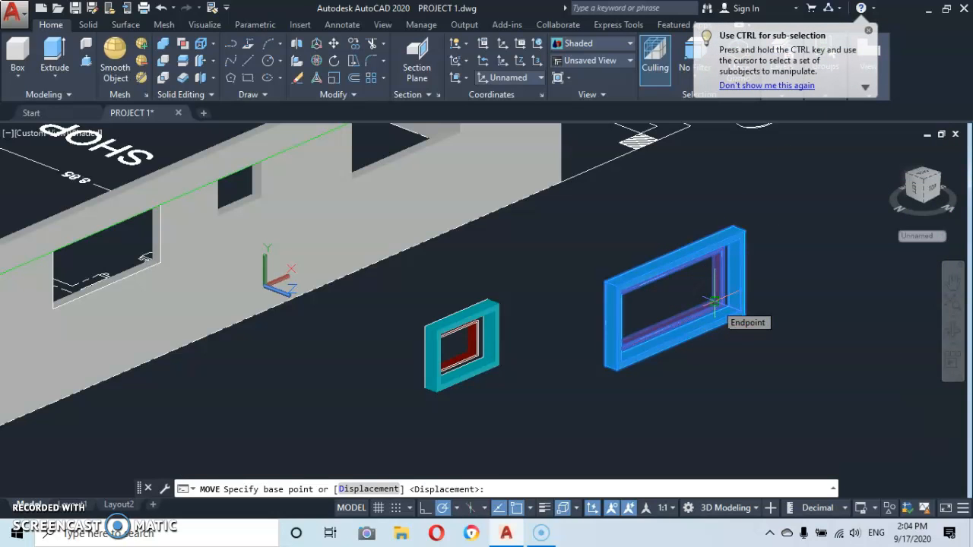
{"action": "scroll", "coordinate": [715, 302], "scroll_direction": "up", "scroll_amount": 5}
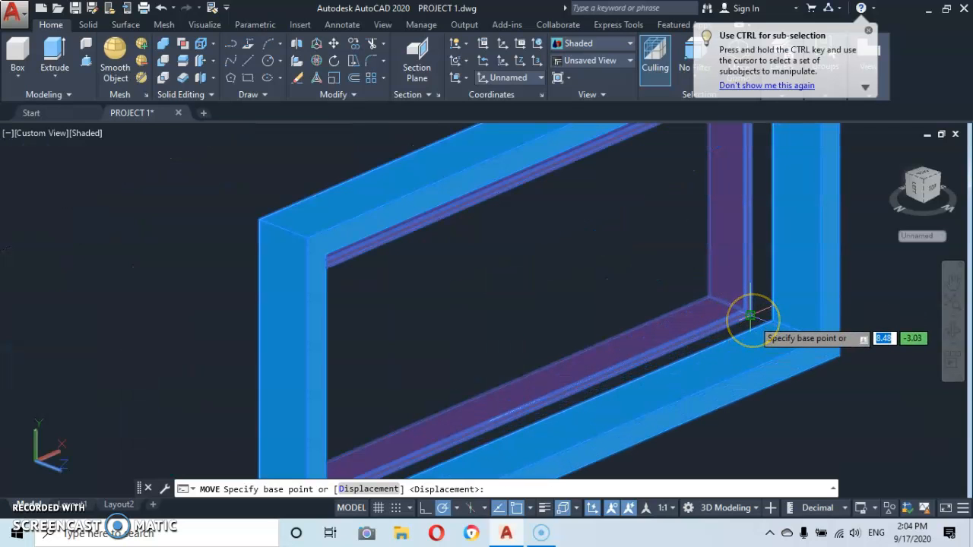
{"action": "left_click", "coordinate": [750, 315]}
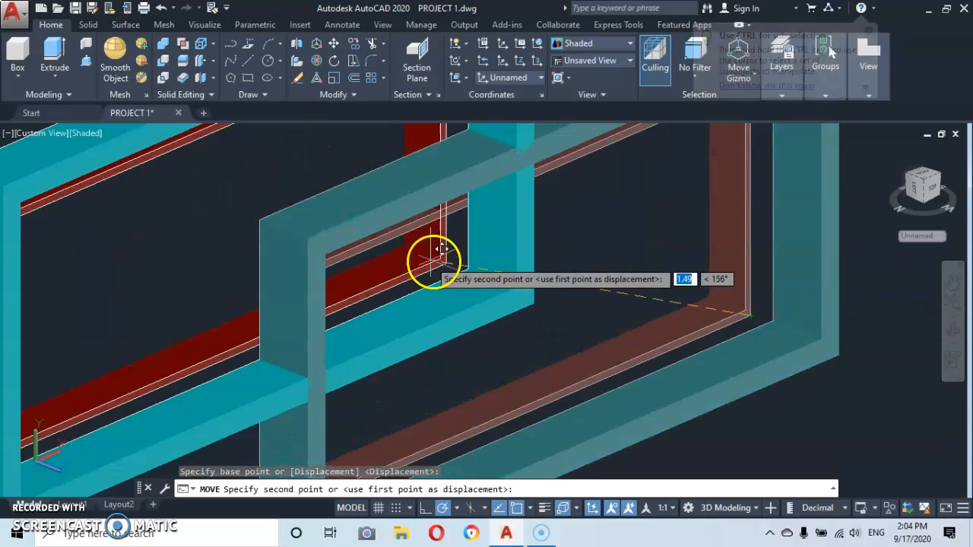
{"action": "scroll", "coordinate": [438, 251], "scroll_direction": "down", "scroll_amount": 8}
{"action": "middle_click_drag", "start_coordinate": [376, 252], "coordinate": [584, 353]}
{"action": "scroll", "coordinate": [508, 286], "scroll_direction": "up", "scroll_amount": 6}
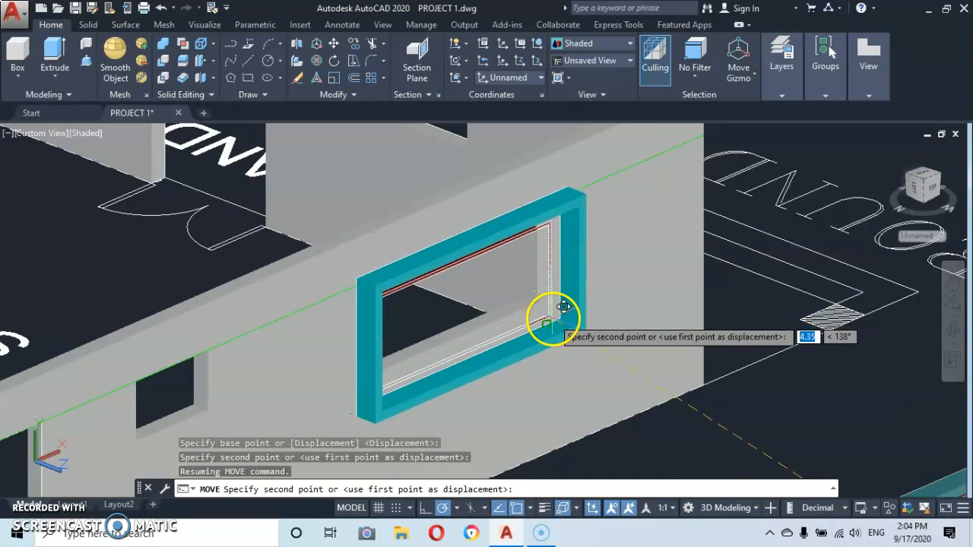
{"action": "scroll", "coordinate": [636, 374], "scroll_direction": "down", "scroll_amount": 5}
{"action": "middle_click_drag", "start_coordinate": [630, 361], "coordinate": [498, 232]}
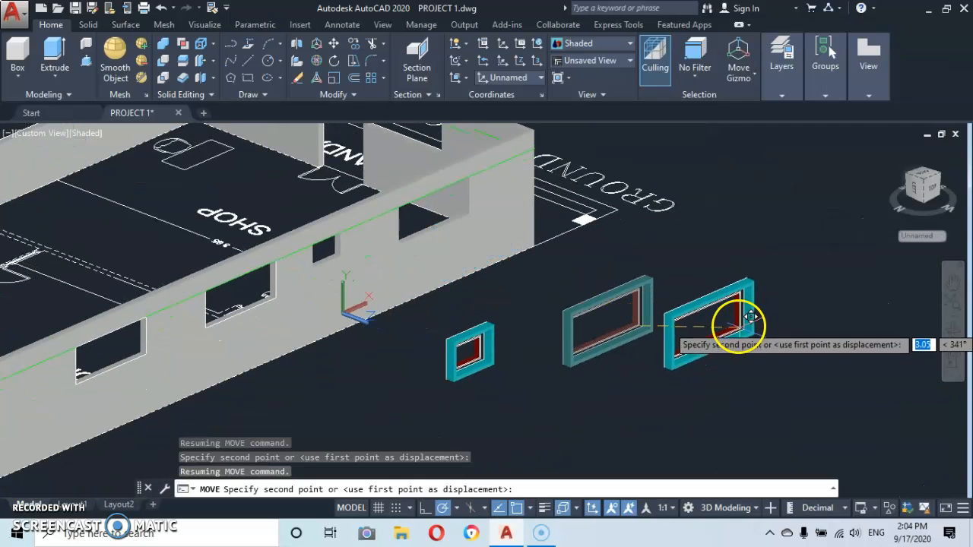
{"action": "key", "text": "Escape"}
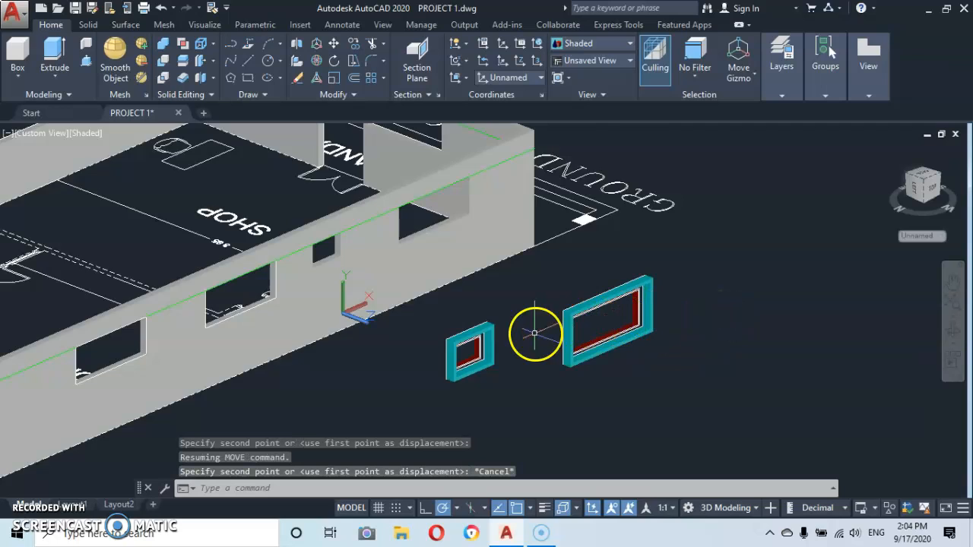
Try to align the UCS with the end face of the larger window's cyan surround, accepting the first proposed face
{"action": "scroll", "coordinate": [607, 332], "scroll_direction": "up", "scroll_amount": 2}
{"action": "middle_click_drag", "start_coordinate": [598, 333], "coordinate": [636, 291]}
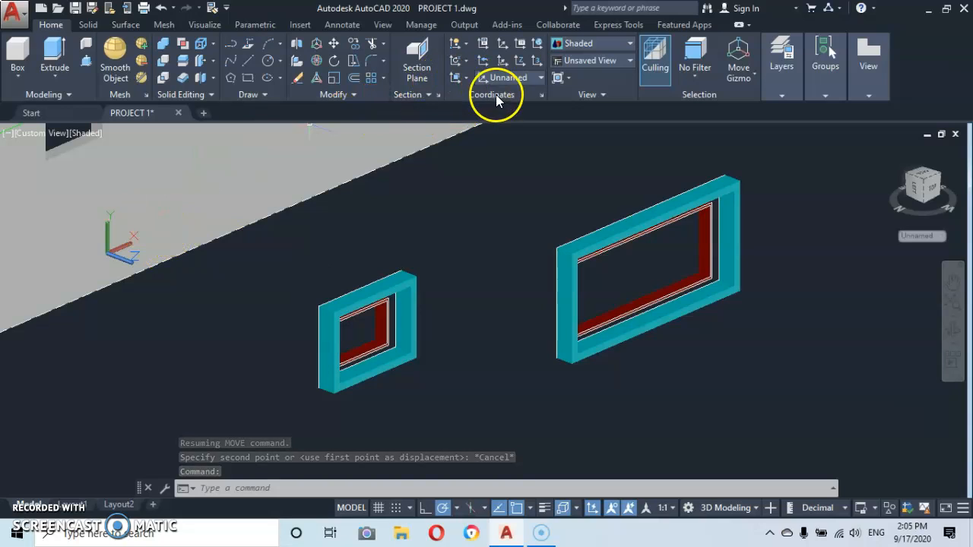
{"action": "left_click", "coordinate": [467, 78]}
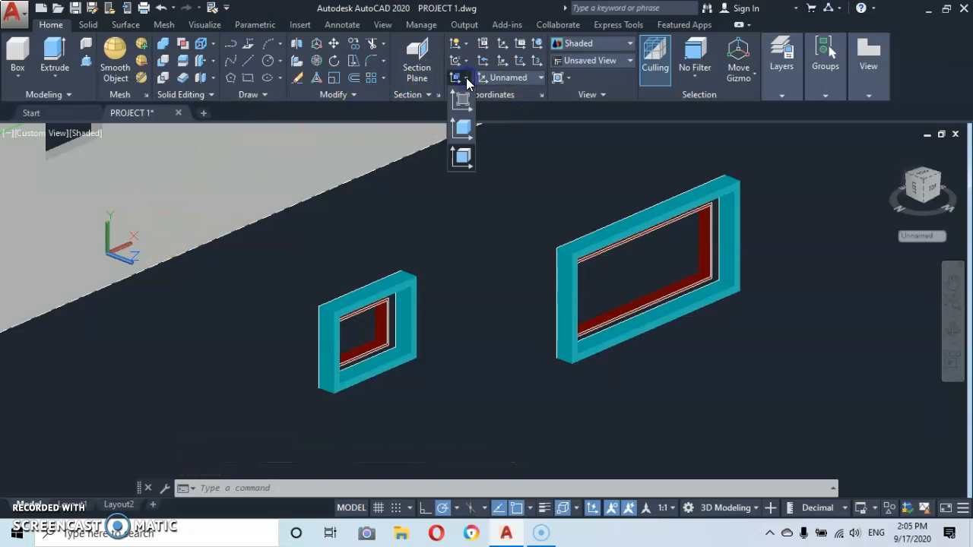
{"action": "left_click", "coordinate": [462, 159]}
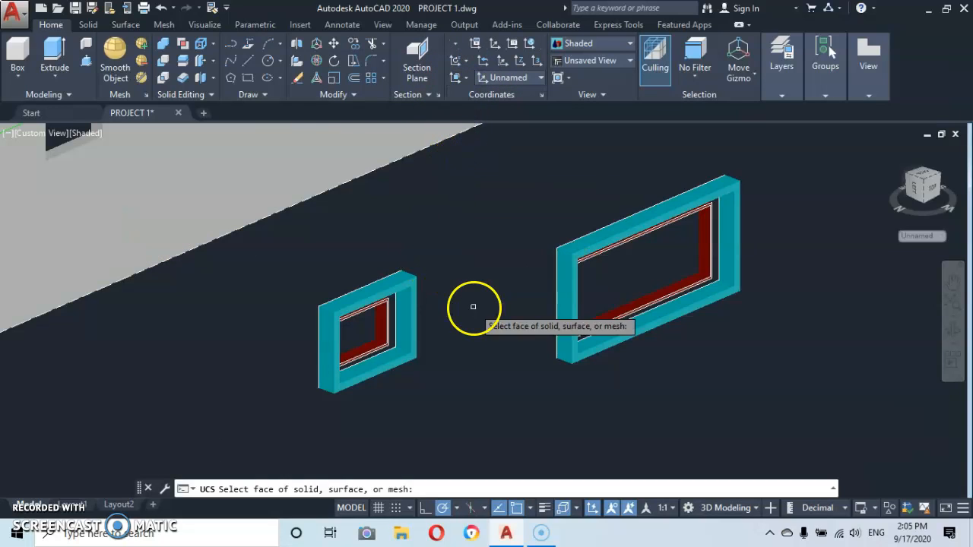
{"action": "left_click", "coordinate": [568, 300]}
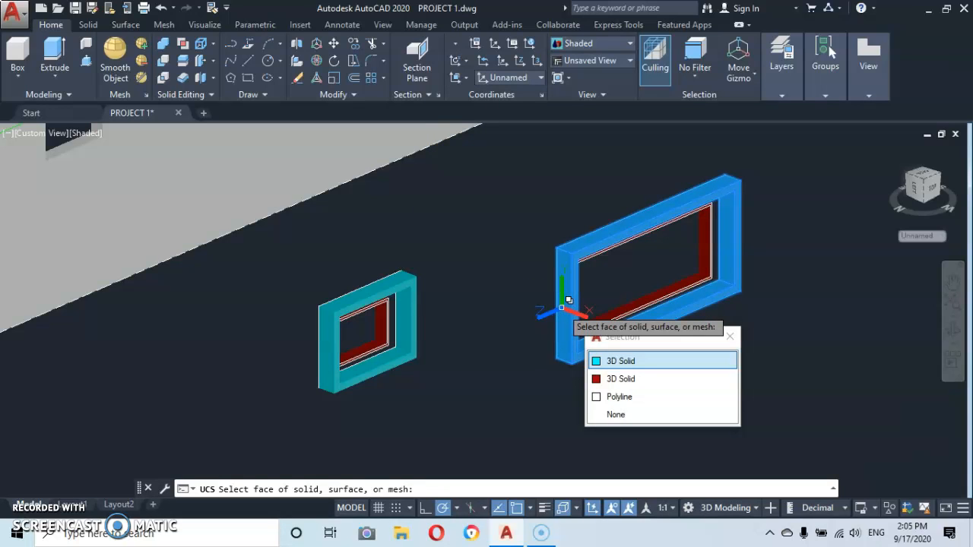
{"action": "key", "text": "Return"}
{"action": "key", "text": "Return"}
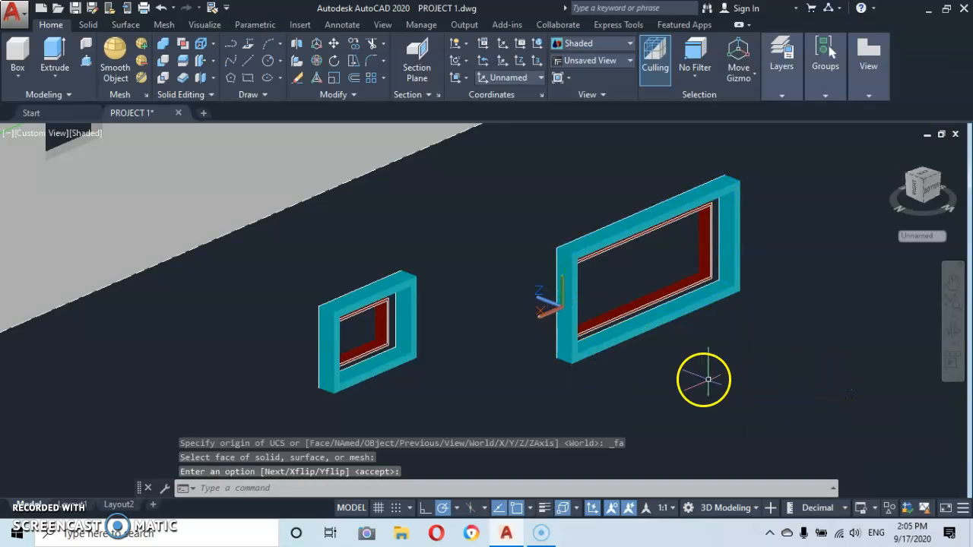
Align the UCS with the end face of the larger window's cyan surround, using the Next option to switch faces before accepting
{"action": "scroll", "coordinate": [574, 299], "scroll_direction": "up", "scroll_amount": 3}
{"action": "scroll", "coordinate": [574, 297], "scroll_direction": "down", "scroll_amount": 5}
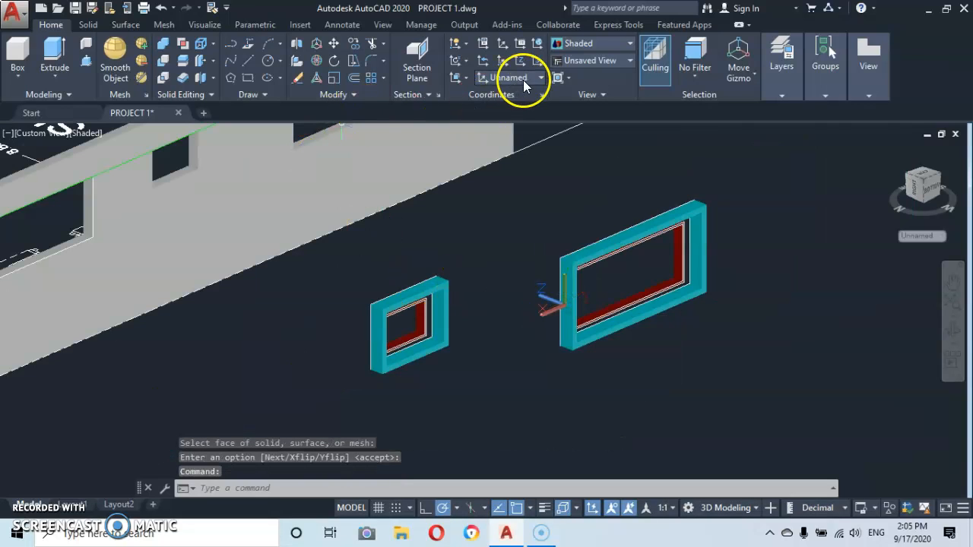
{"action": "left_click", "coordinate": [467, 81]}
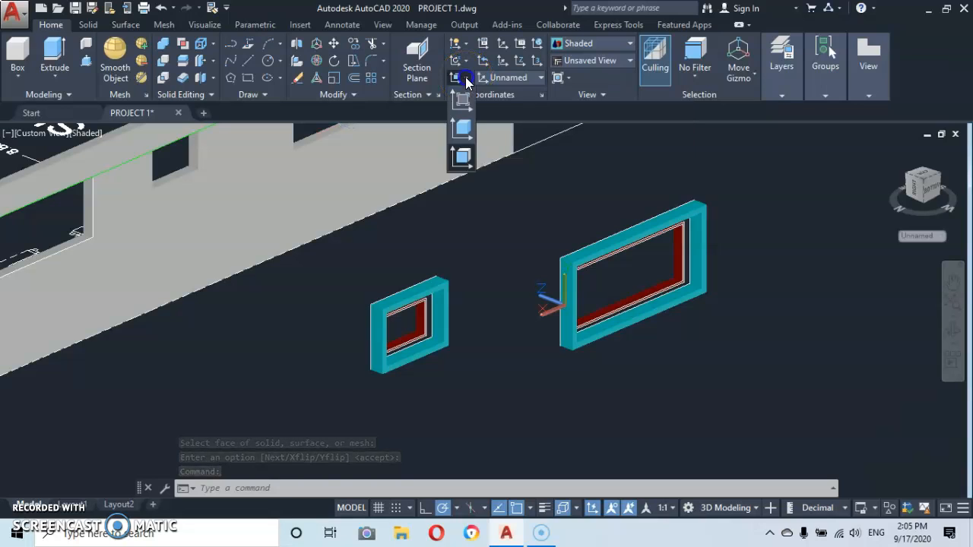
{"action": "left_click", "coordinate": [462, 161]}
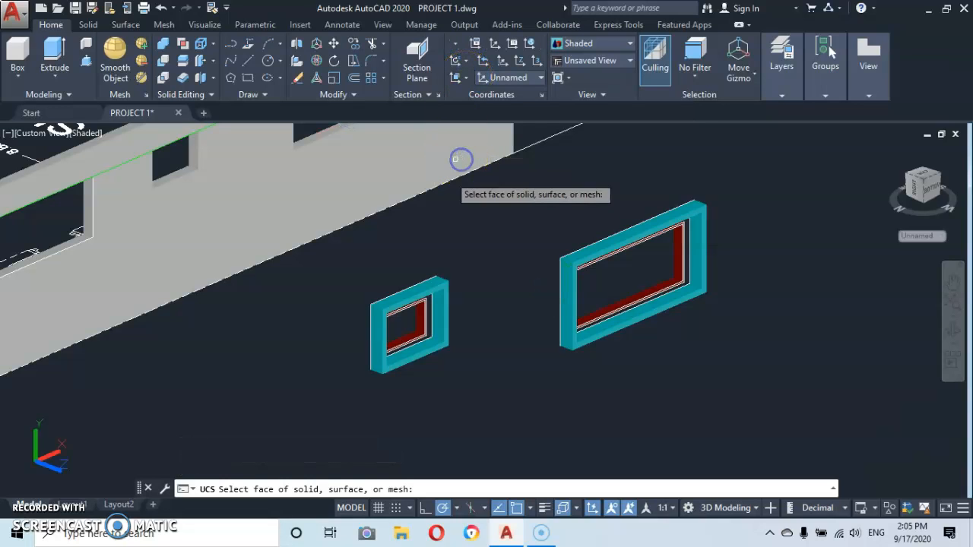
{"action": "left_click", "coordinate": [567, 307]}
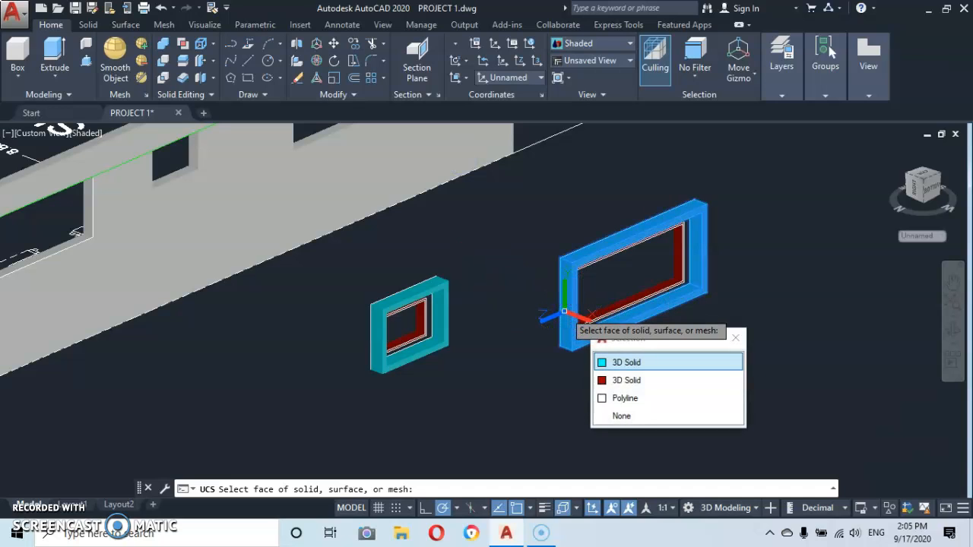
{"action": "key", "text": "Return"}
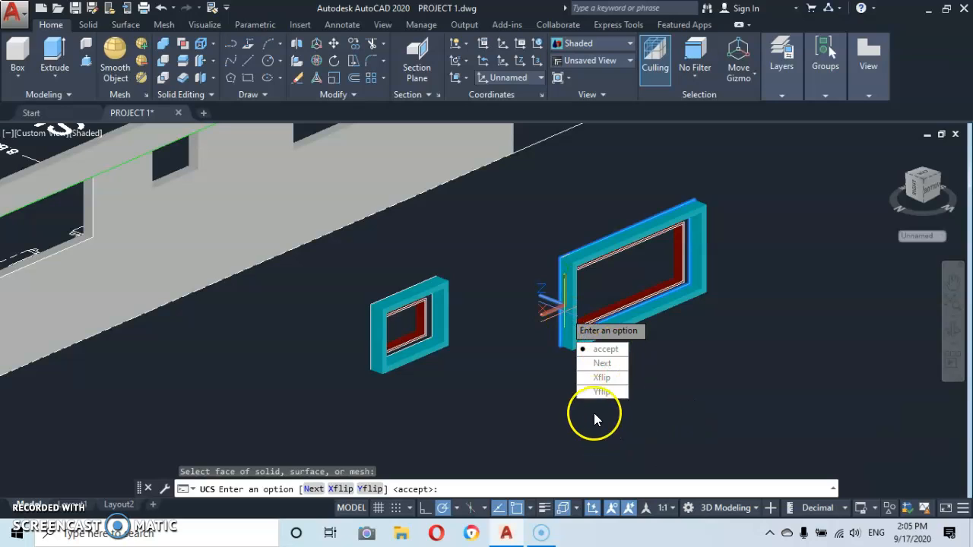
{"action": "left_click", "coordinate": [602, 364]}
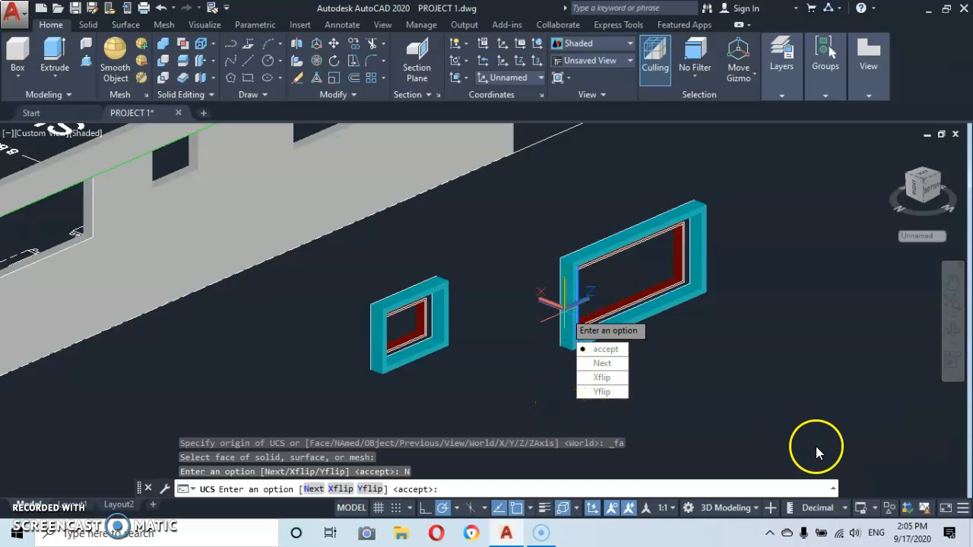
{"action": "key", "text": "Return"}
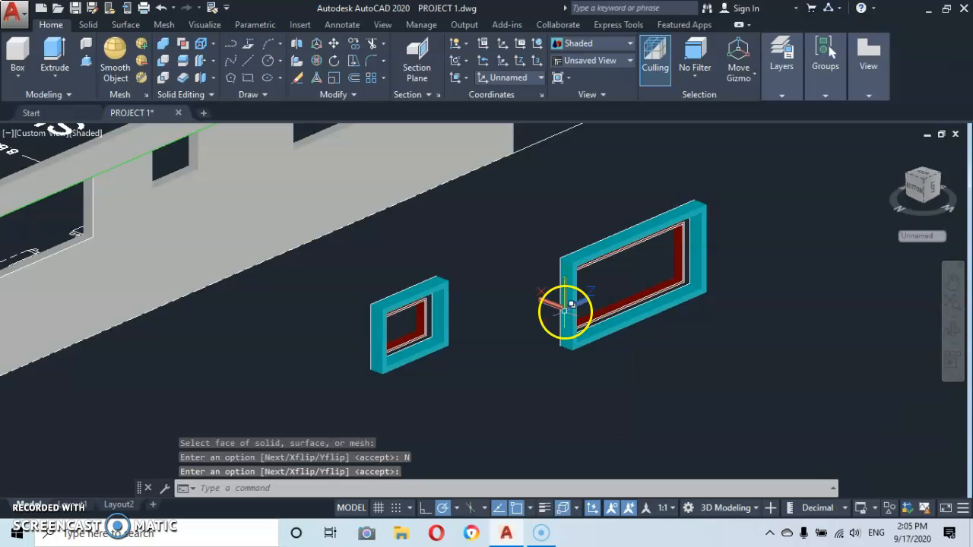
Draw a sloping line about 1.16 long on the larger surround's end face, from its upper front corner to the bottom edge's midpoint
{"action": "scroll", "coordinate": [641, 348], "scroll_direction": "up", "scroll_amount": 2}
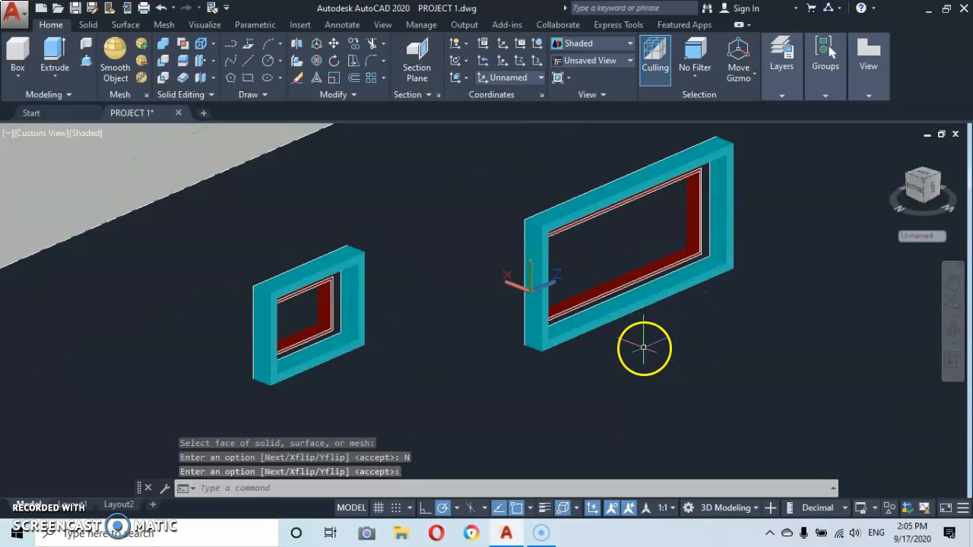
{"action": "scroll", "coordinate": [566, 314], "scroll_direction": "up", "scroll_amount": 3}
{"action": "middle_click_drag", "start_coordinate": [537, 317], "coordinate": [548, 417]}
{"action": "key", "text": "Return"}
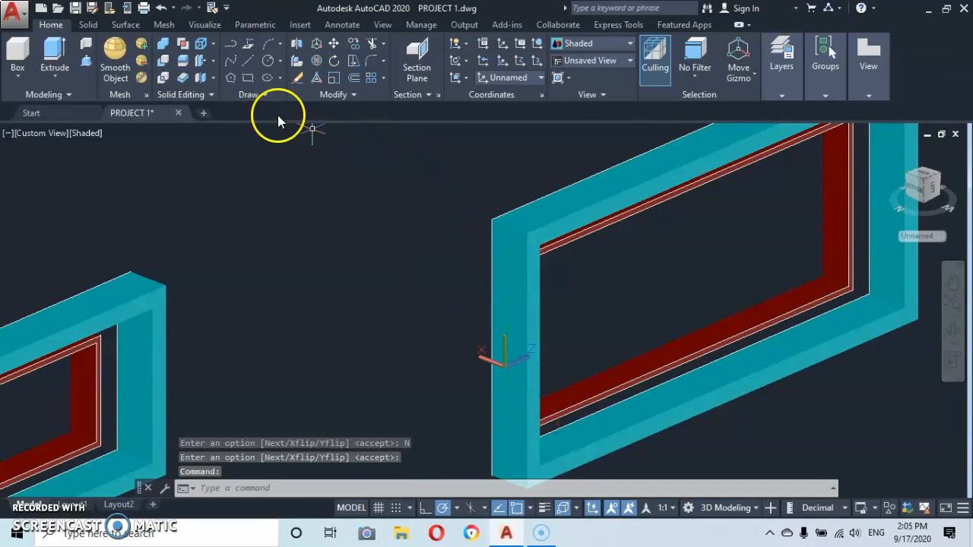
{"action": "left_click", "coordinate": [234, 62]}
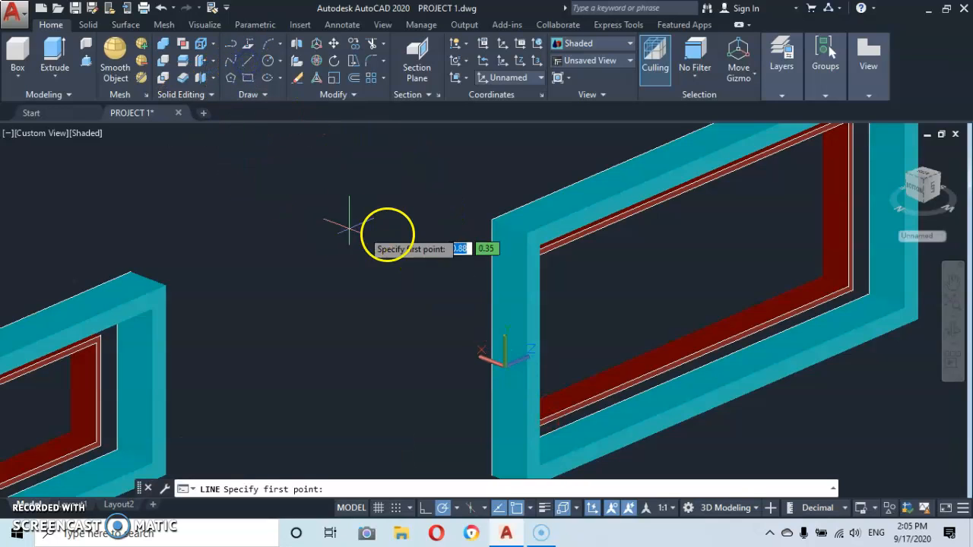
{"action": "left_click", "coordinate": [526, 233]}
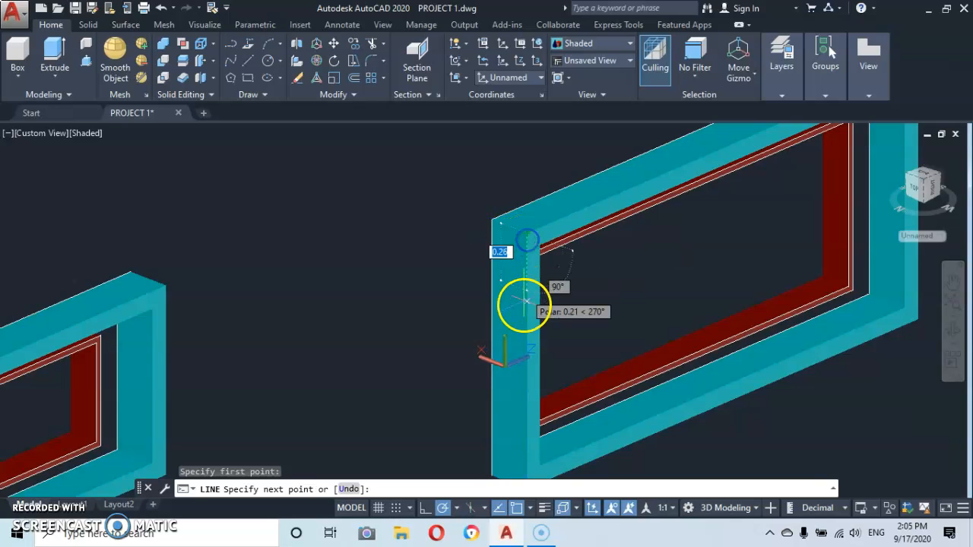
{"action": "middle_click_drag", "start_coordinate": [497, 423], "coordinate": [478, 241]}
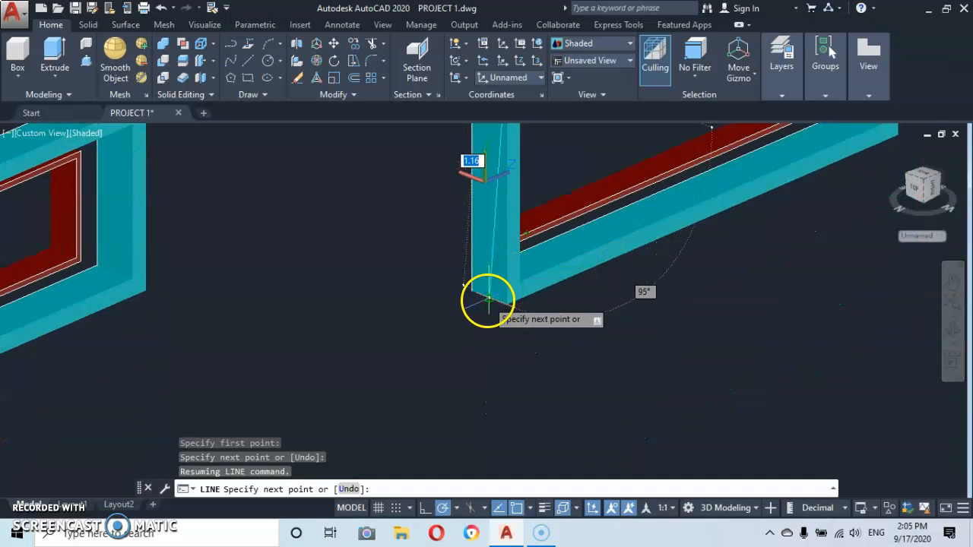
{"action": "left_click", "coordinate": [487, 301]}
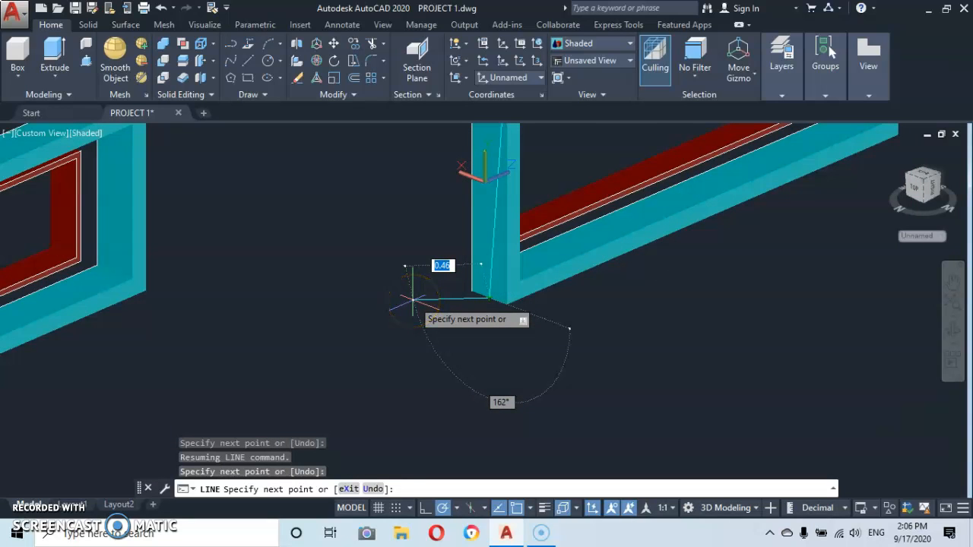
{"action": "key", "text": "Return"}
Draw a sloping line about 0.87 long on the smaller surround's end face, from its upper front corner to the bottom edge's midpoint
{"action": "scroll", "coordinate": [385, 297], "scroll_direction": "down", "scroll_amount": 5}
{"action": "middle_click_drag", "start_coordinate": [385, 297], "coordinate": [625, 384]}
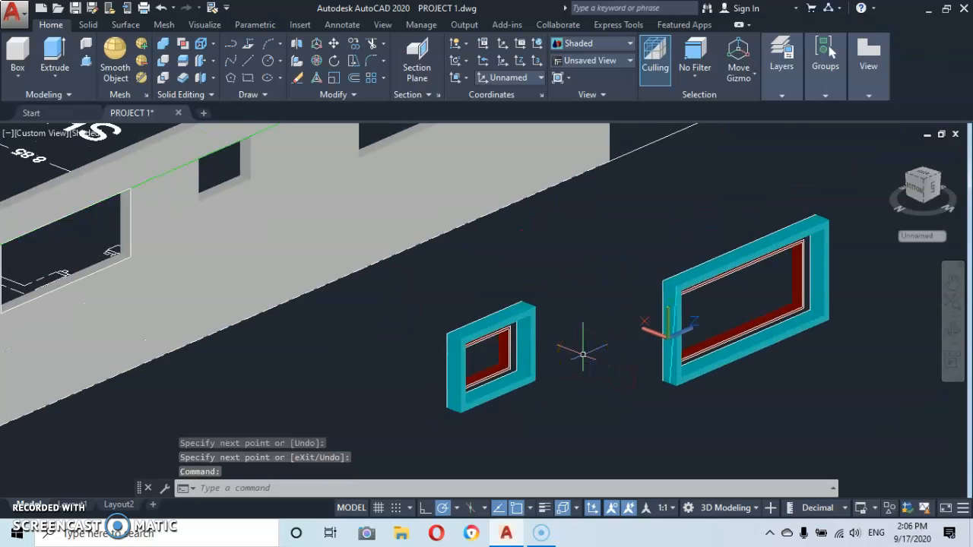
{"action": "key", "text": "Return"}
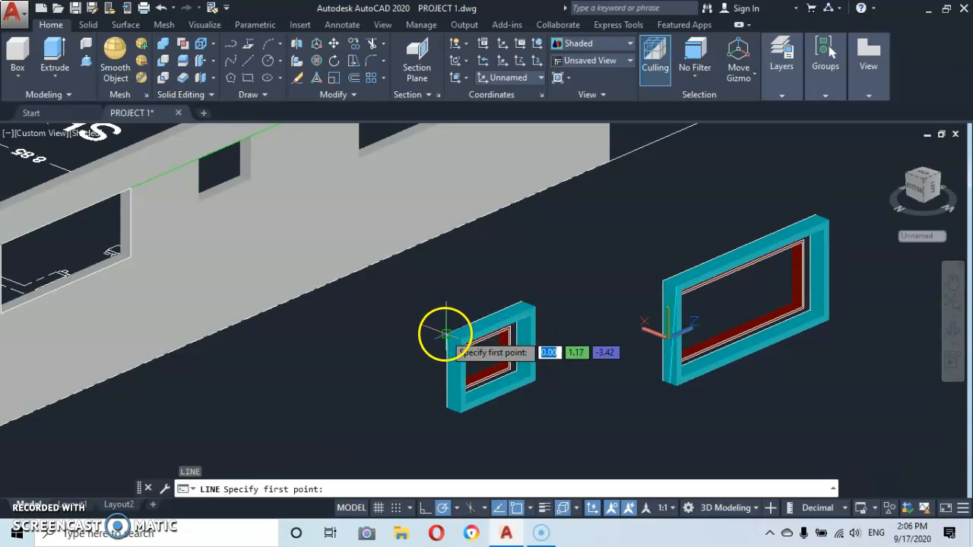
{"action": "scroll", "coordinate": [443, 333], "scroll_direction": "up", "scroll_amount": 5}
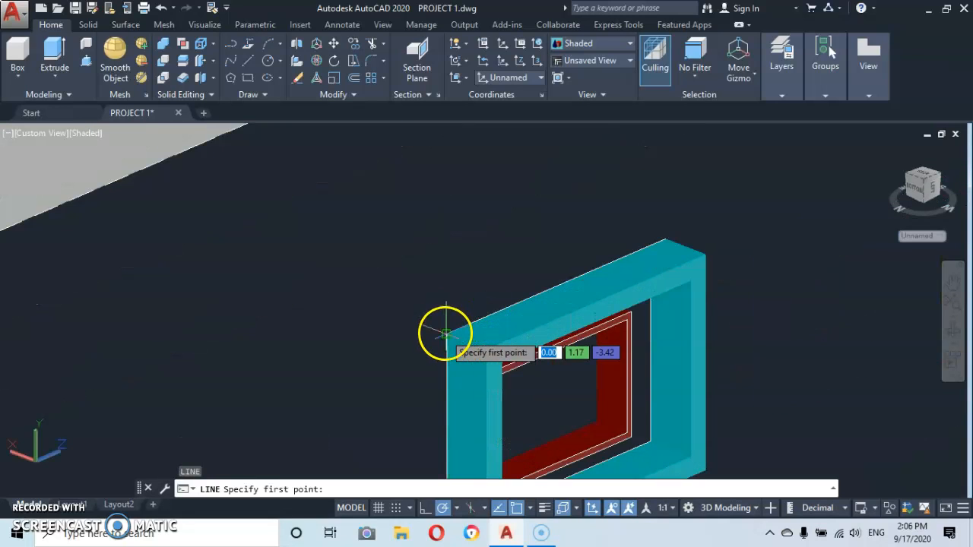
{"action": "left_click", "coordinate": [486, 349]}
{"action": "middle_click_drag", "start_coordinate": [473, 369], "coordinate": [478, 185]}
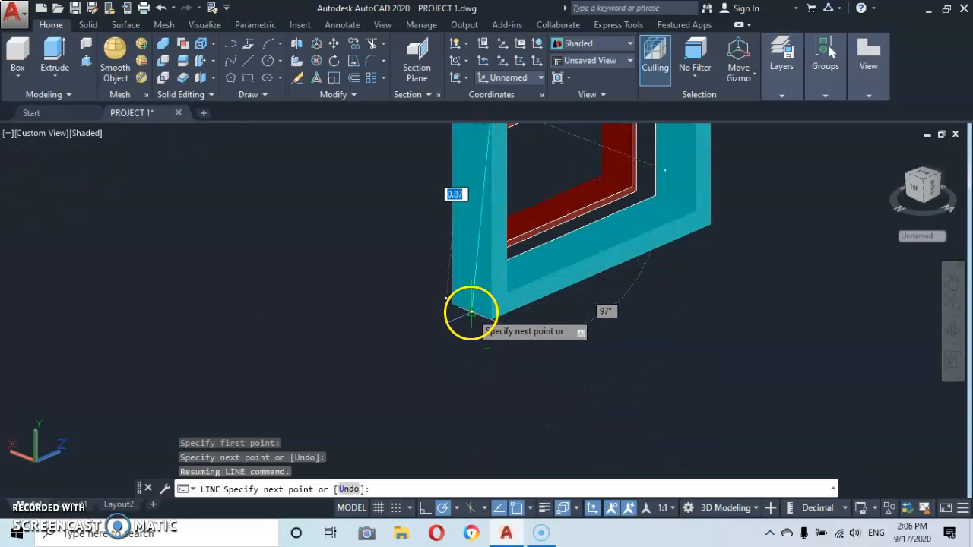
{"action": "left_click", "coordinate": [471, 313]}
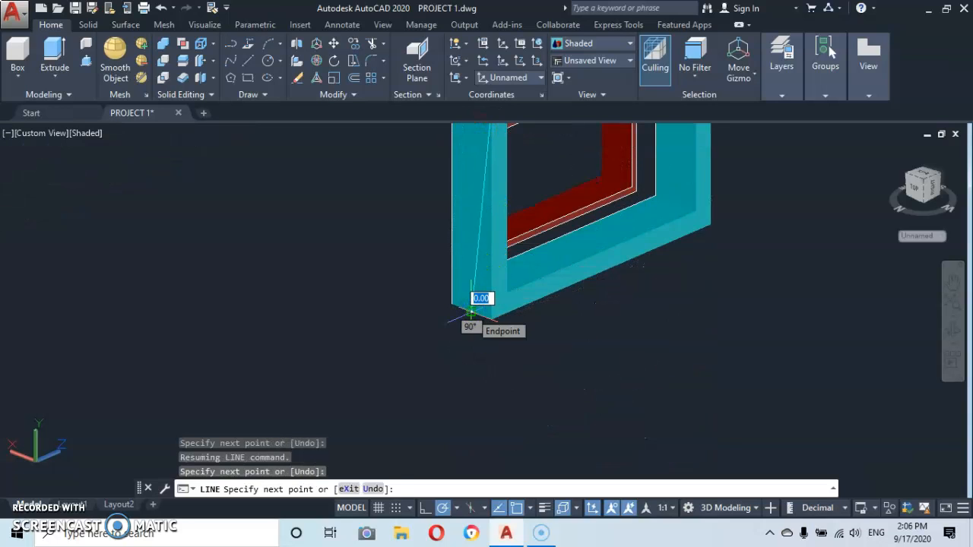
{"action": "key", "text": "Return"}
Presspull the front triangular area on the smaller surround's end face through the surround's full length to cut its front to a slope
{"action": "scroll", "coordinate": [506, 282], "scroll_direction": "down", "scroll_amount": 4}
{"action": "middle_click_drag", "start_coordinate": [507, 282], "coordinate": [483, 328]}
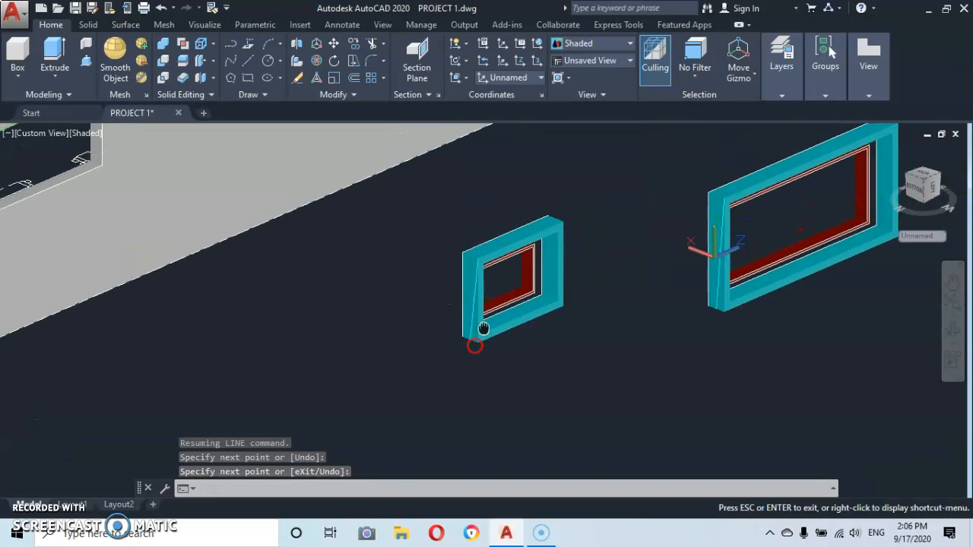
{"action": "left_click", "coordinate": [85, 65]}
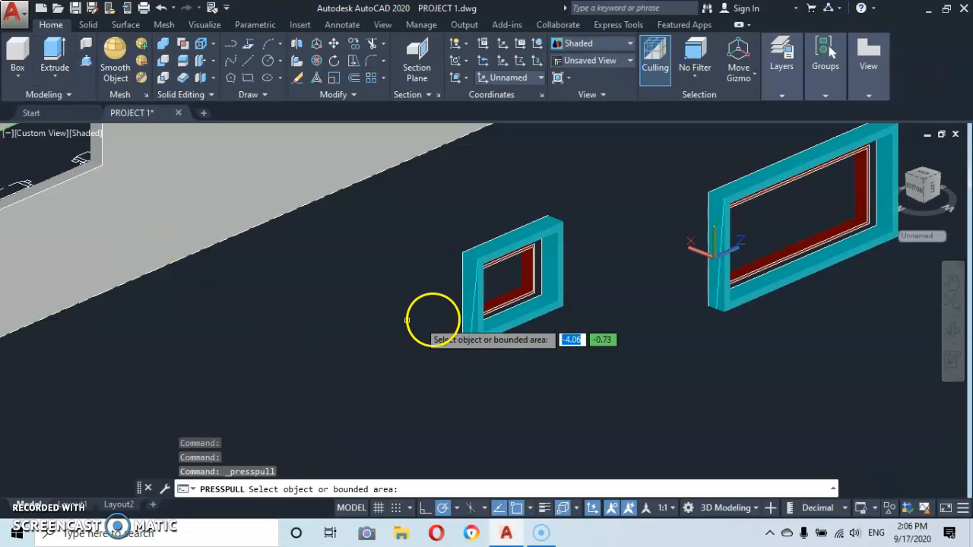
{"action": "scroll", "coordinate": [446, 310], "scroll_direction": "up", "scroll_amount": 5}
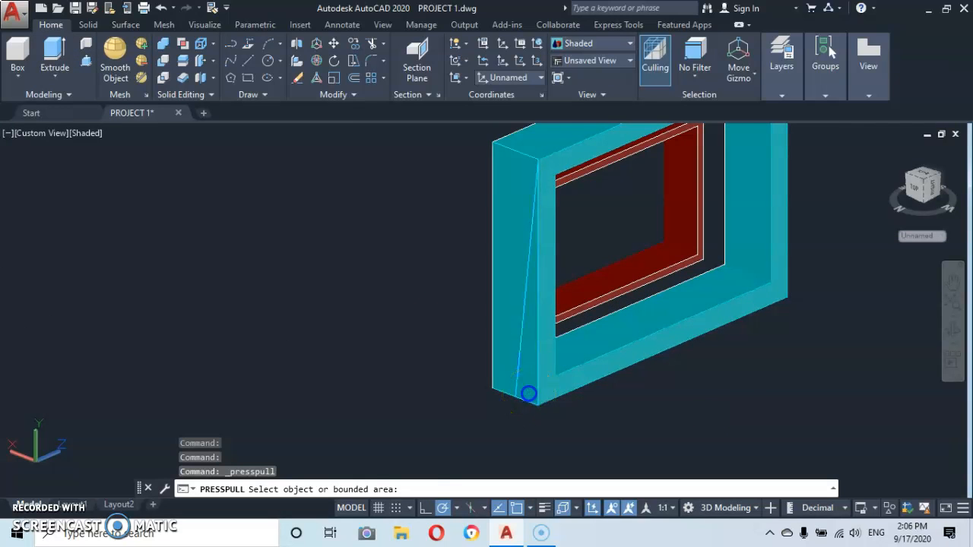
{"action": "left_click", "coordinate": [525, 393]}
{"action": "middle_click_drag", "start_coordinate": [765, 261], "coordinate": [457, 347]}
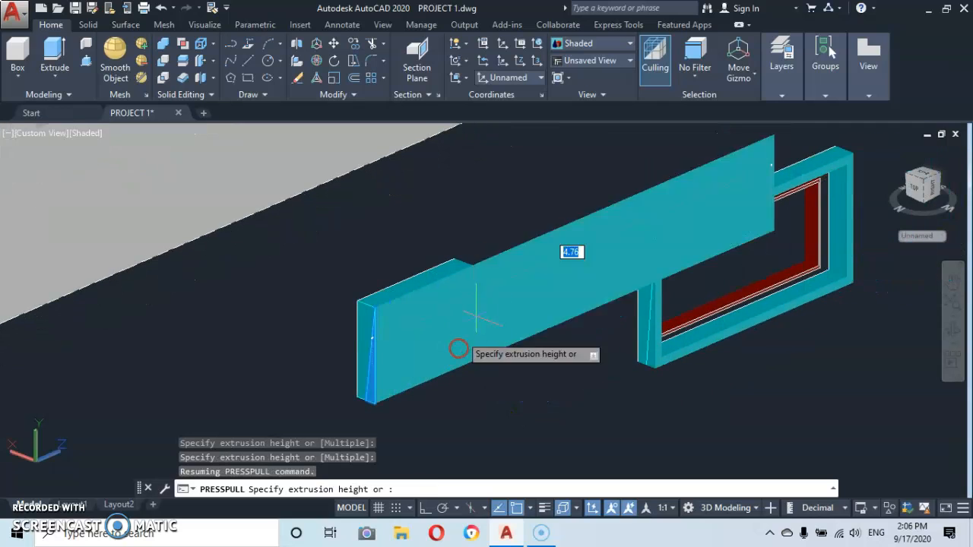
{"action": "left_click", "coordinate": [535, 267]}
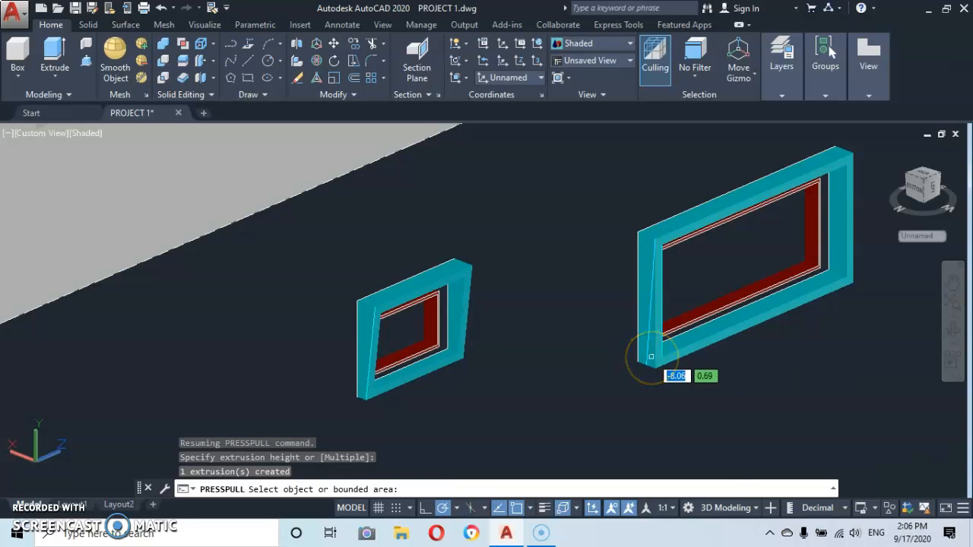
Presspull the front triangular area on the larger surround's end face through its full length, cutting away the wedge in front of the sloping line
{"action": "scroll", "coordinate": [651, 356], "scroll_direction": "up", "scroll_amount": 4}
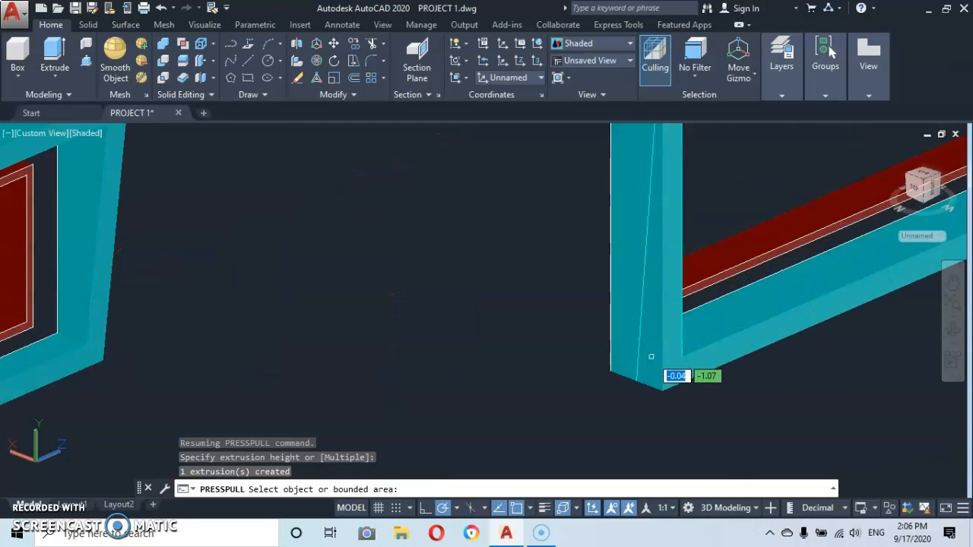
{"action": "left_click", "coordinate": [649, 359]}
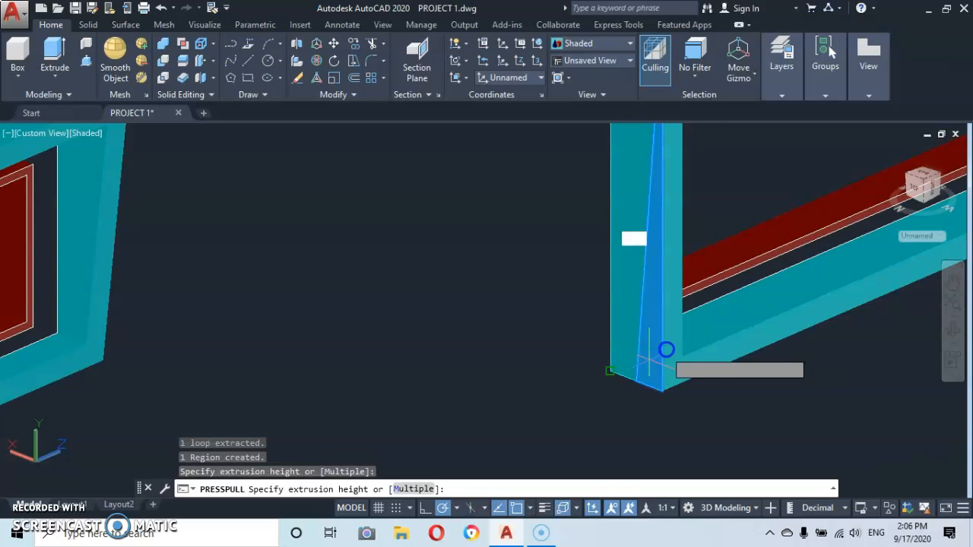
{"action": "scroll", "coordinate": [745, 311], "scroll_direction": "down", "scroll_amount": 5}
{"action": "middle_click_drag", "start_coordinate": [745, 307], "coordinate": [517, 354]}
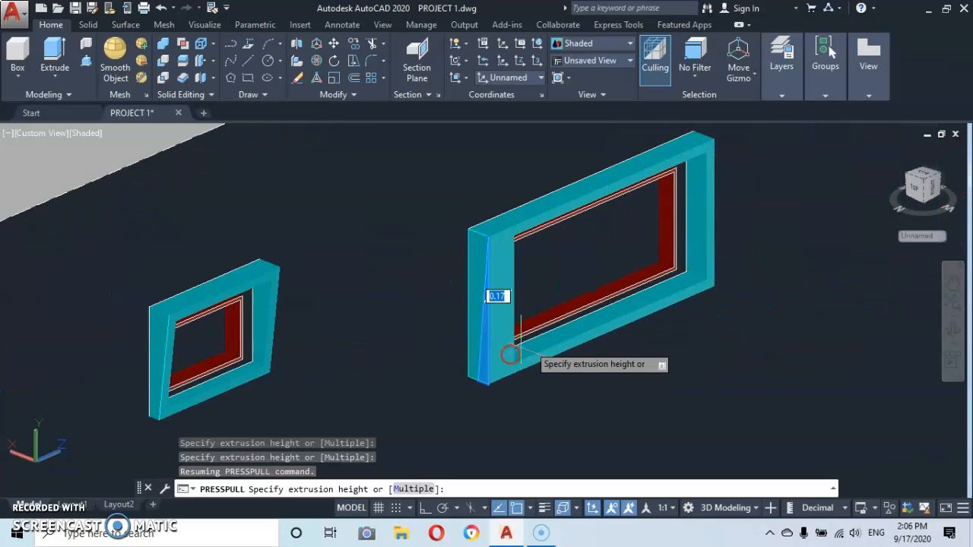
{"action": "left_click", "coordinate": [772, 241]}
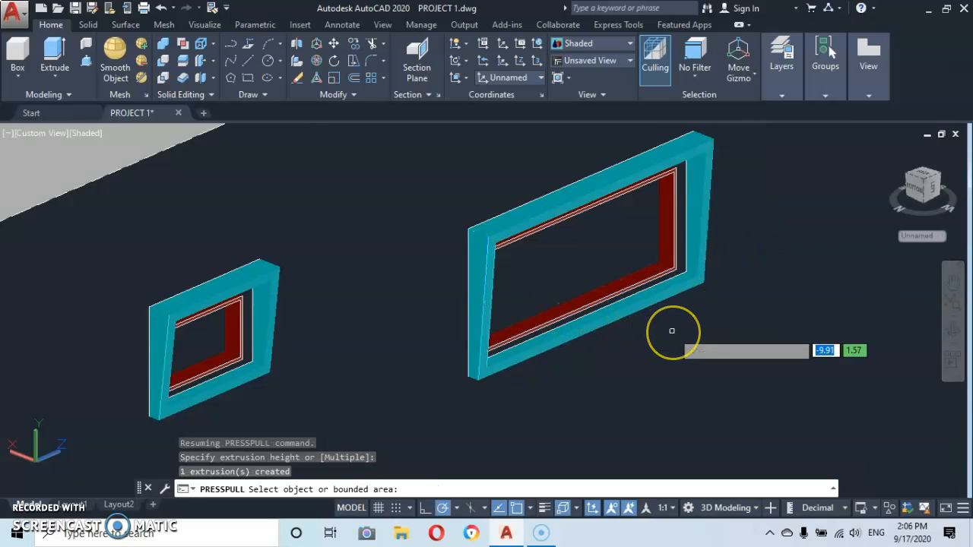
{"action": "key", "text": "Return"}
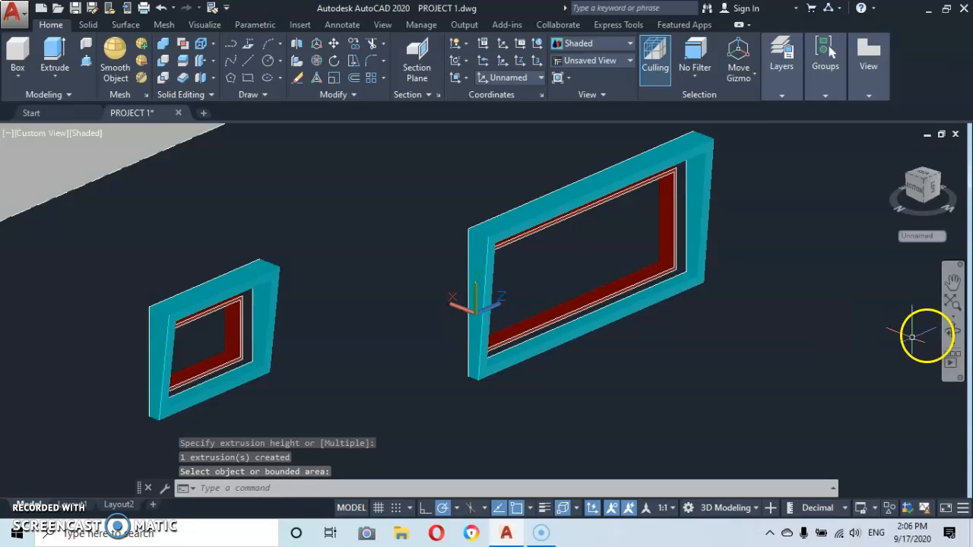
Inspect the two shaped windows and the building's walls from several angles, finishing on the long side wall with four openings
{"action": "left_click", "coordinate": [953, 333]}
{"action": "left_click_drag", "start_coordinate": [695, 311], "coordinate": [562, 328]}
{"action": "scroll", "coordinate": [563, 329], "scroll_direction": "down", "scroll_amount": 9}
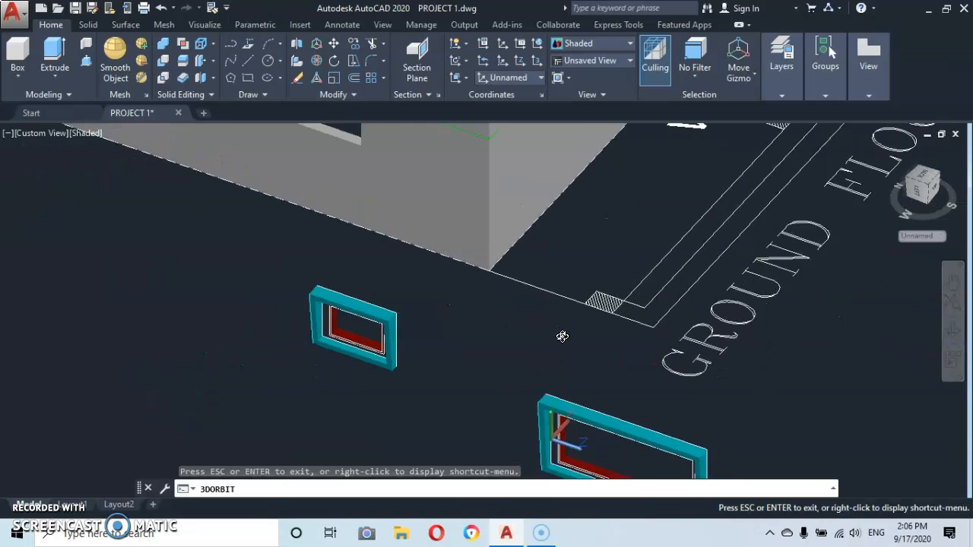
{"action": "scroll", "coordinate": [563, 341], "scroll_direction": "down", "scroll_amount": 4}
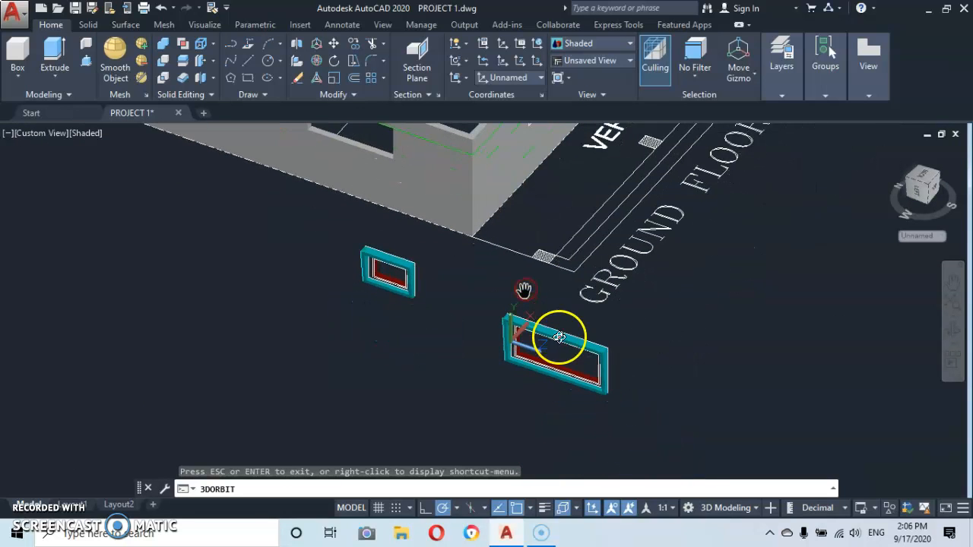
{"action": "left_click_drag", "start_coordinate": [588, 378], "coordinate": [468, 349]}
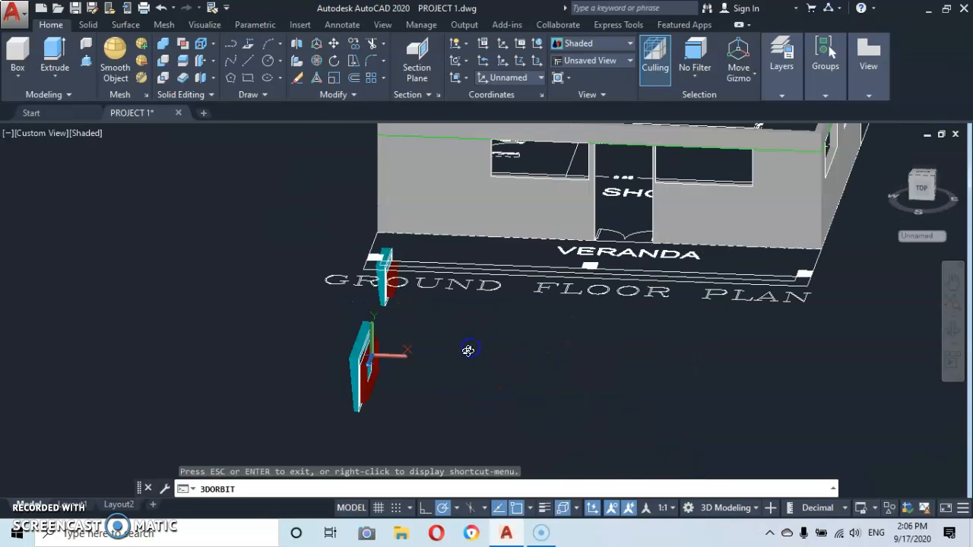
{"action": "scroll", "coordinate": [374, 379], "scroll_direction": "up", "scroll_amount": 2}
{"action": "left_click_drag", "start_coordinate": [371, 374], "coordinate": [514, 357]}
{"action": "scroll", "coordinate": [514, 357], "scroll_direction": "down", "scroll_amount": 2}
{"action": "middle_click_drag", "start_coordinate": [515, 358], "coordinate": [519, 322]}
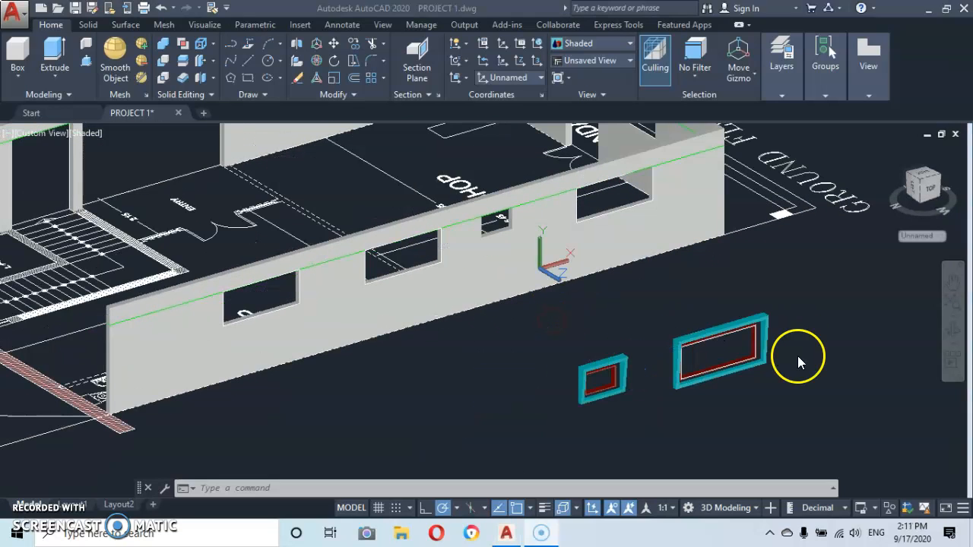
Copy the larger window, based on its red frame's lower front corner, into the side wall's large opening nearest the veranda
{"action": "left_click", "coordinate": [781, 304]}
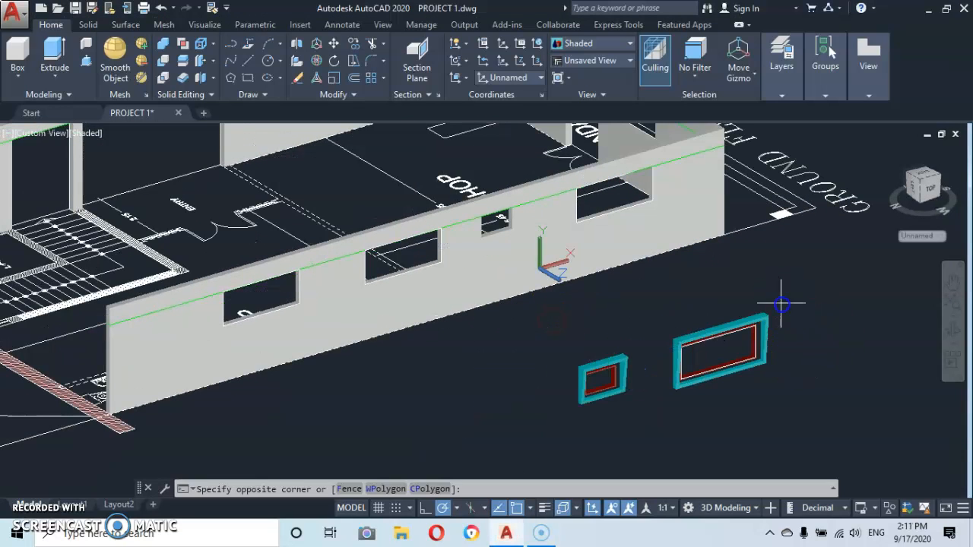
{"action": "left_click", "coordinate": [744, 339]}
{"action": "right_click", "coordinate": [769, 418]}
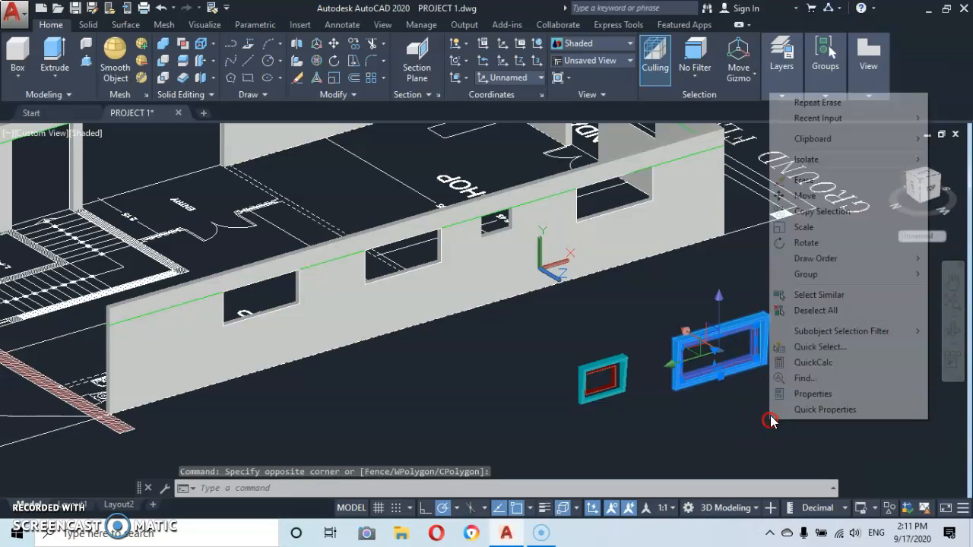
{"action": "left_click", "coordinate": [790, 213]}
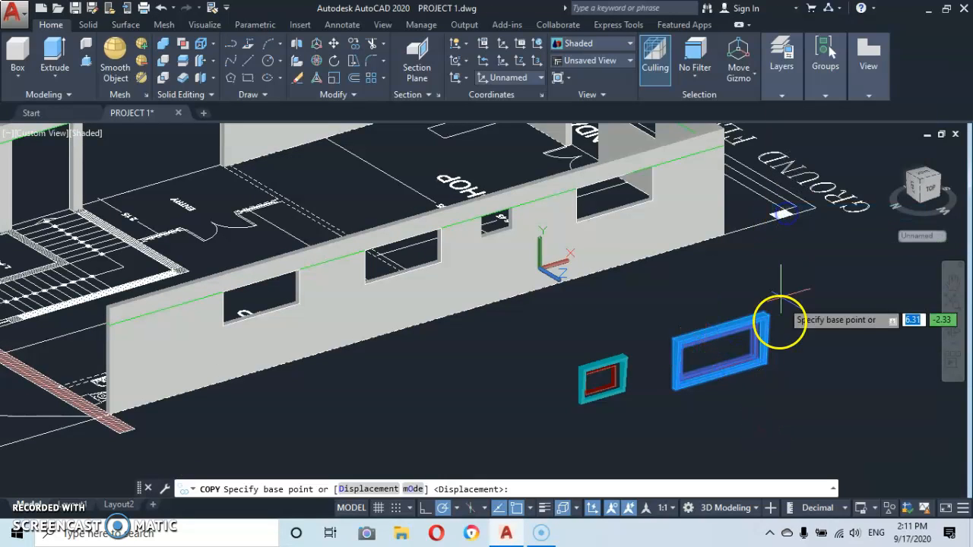
{"action": "scroll", "coordinate": [757, 357], "scroll_direction": "up", "scroll_amount": 4}
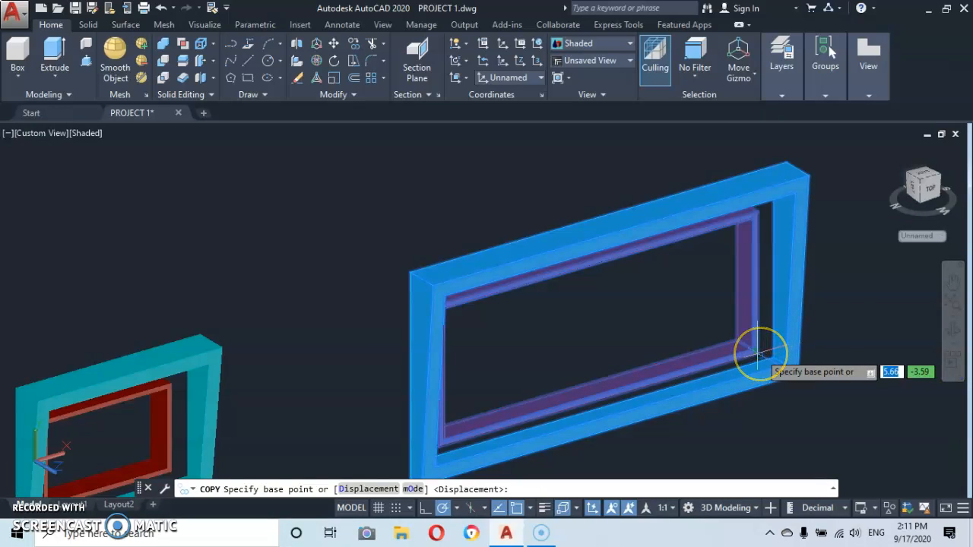
{"action": "scroll", "coordinate": [758, 354], "scroll_direction": "up", "scroll_amount": 3}
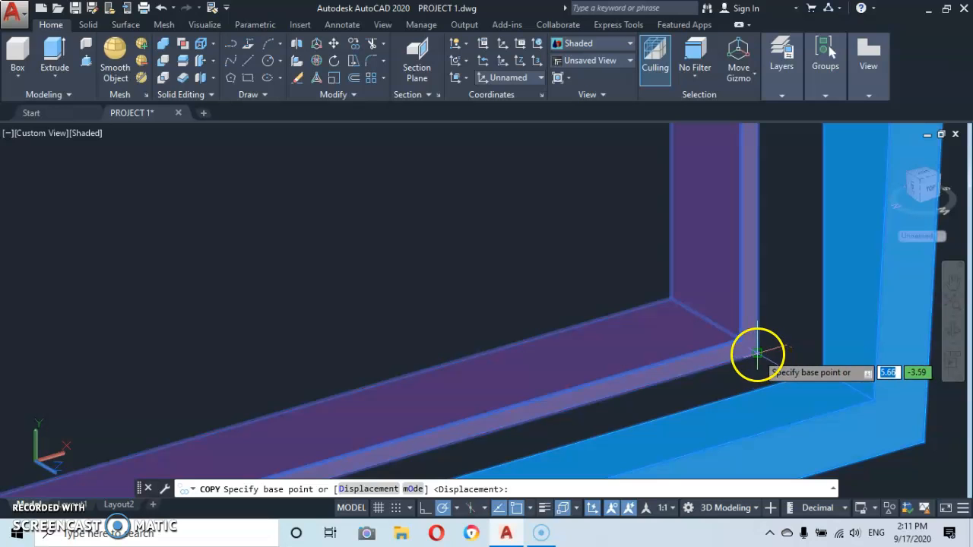
{"action": "left_click", "coordinate": [758, 353]}
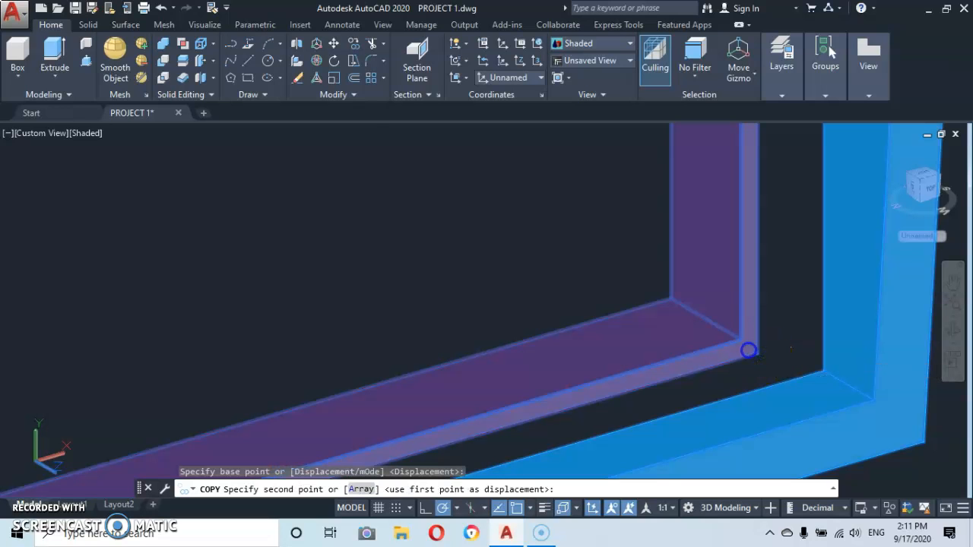
{"action": "left_click", "coordinate": [760, 346]}
{"action": "scroll", "coordinate": [808, 337], "scroll_direction": "down", "scroll_amount": 8}
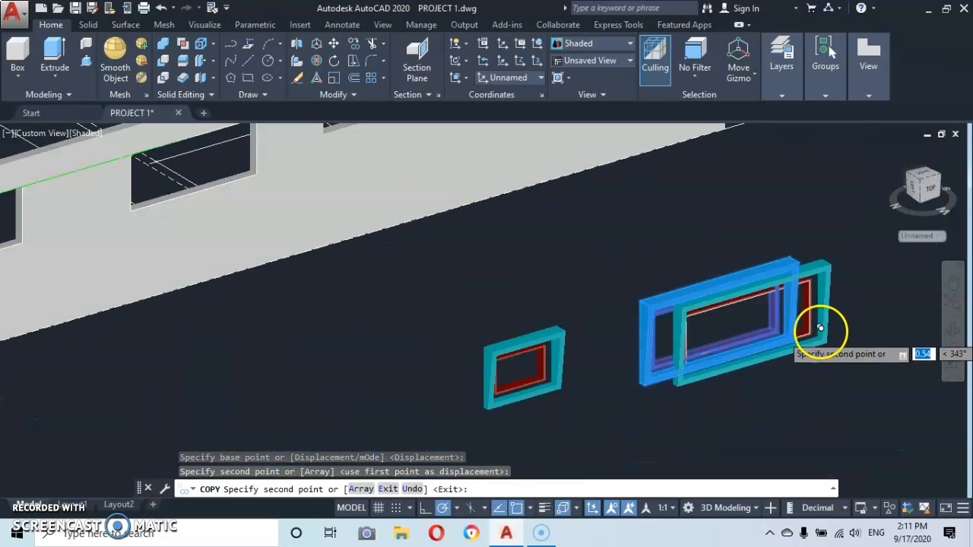
{"action": "scroll", "coordinate": [684, 373], "scroll_direction": "down", "scroll_amount": 10}
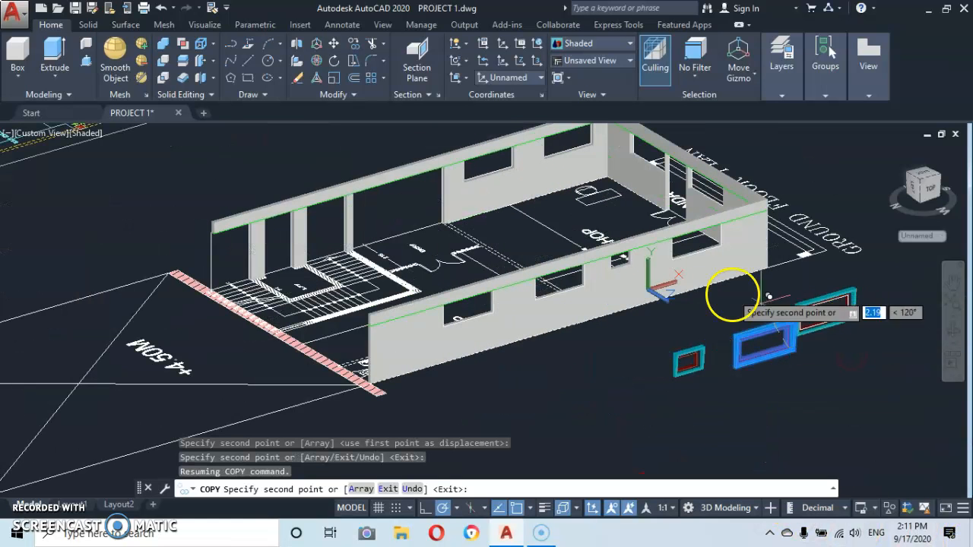
{"action": "scroll", "coordinate": [693, 259], "scroll_direction": "up", "scroll_amount": 5}
{"action": "scroll", "coordinate": [699, 254], "scroll_direction": "up", "scroll_amount": 6}
{"action": "middle_click_drag", "start_coordinate": [717, 245], "coordinate": [718, 278]}
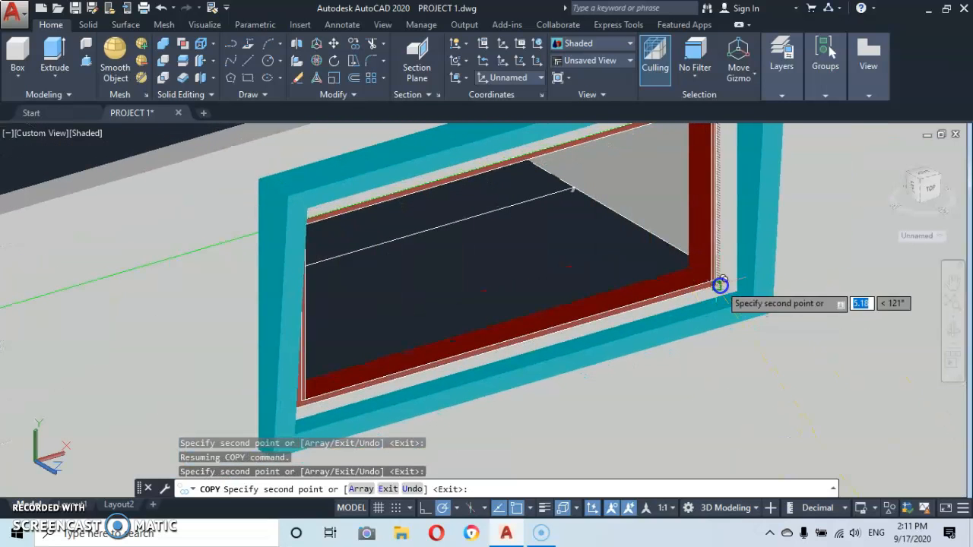
Place further copies of the larger window in the side wall's other two large openings, matching the lower corners, and end the copying
{"action": "scroll", "coordinate": [554, 320], "scroll_direction": "down", "scroll_amount": 8}
{"action": "middle_click_drag", "start_coordinate": [553, 322], "coordinate": [803, 195]}
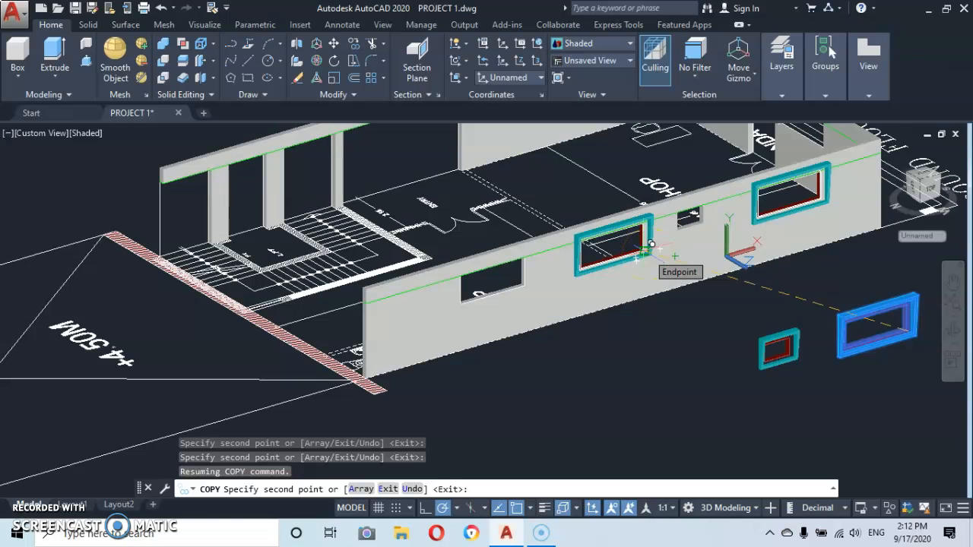
{"action": "left_click", "coordinate": [515, 279]}
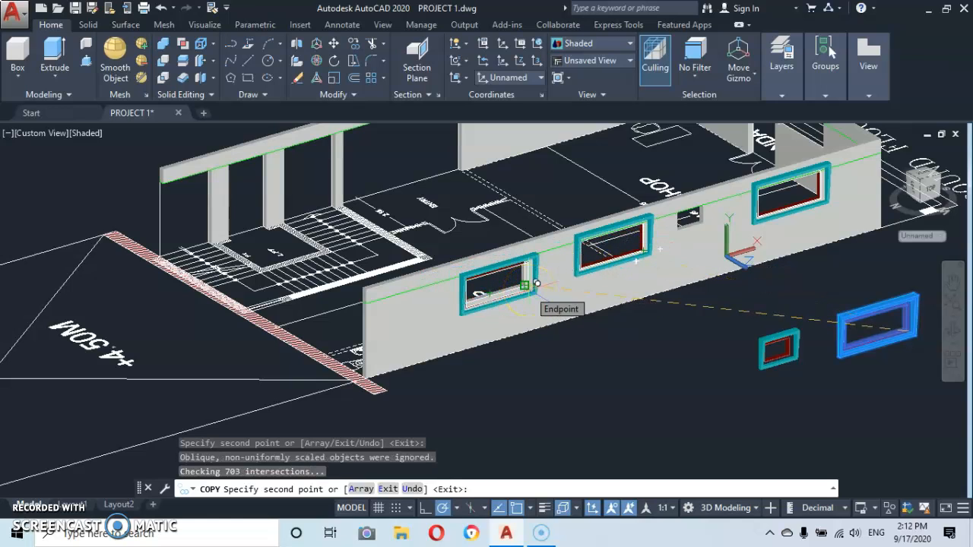
{"action": "left_click", "coordinate": [537, 282]}
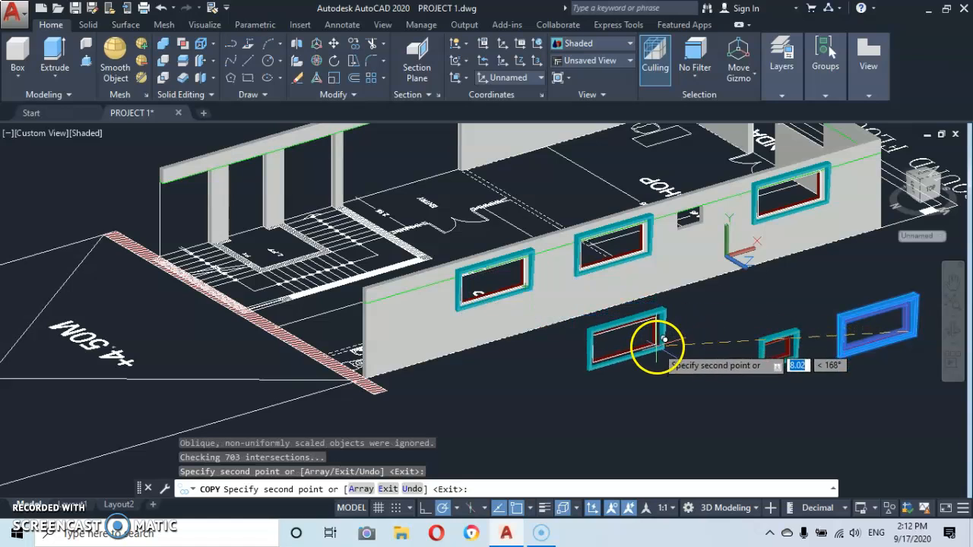
{"action": "key", "text": "Escape"}
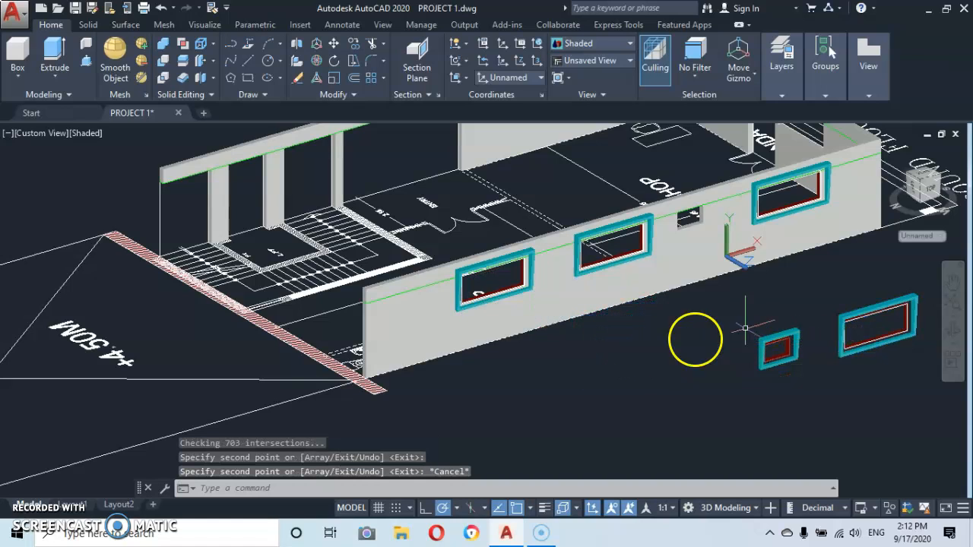
Move the smaller window by its red frame's lower front corner to the matching corner of the side wall's small opening
{"action": "left_click", "coordinate": [793, 311]}
{"action": "left_click", "coordinate": [777, 365]}
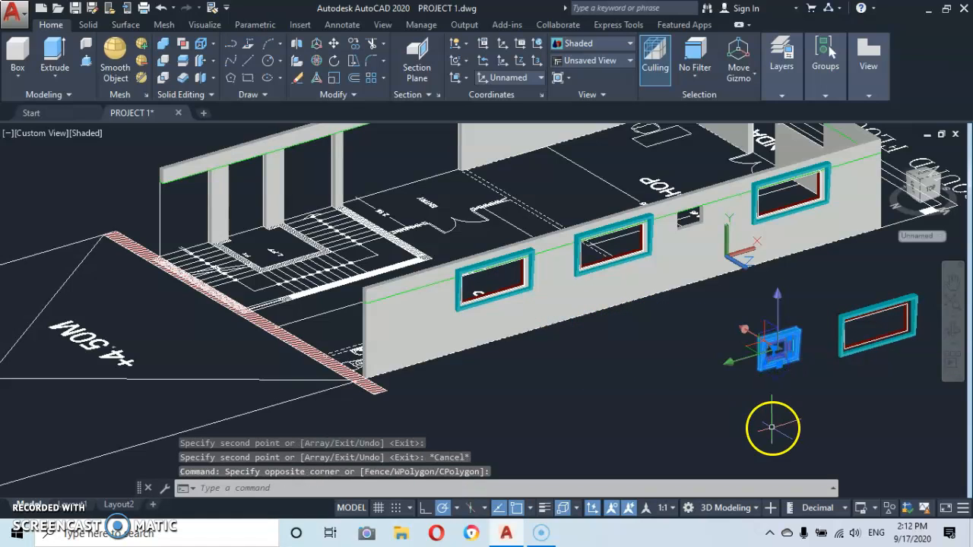
{"action": "right_click", "coordinate": [772, 428]}
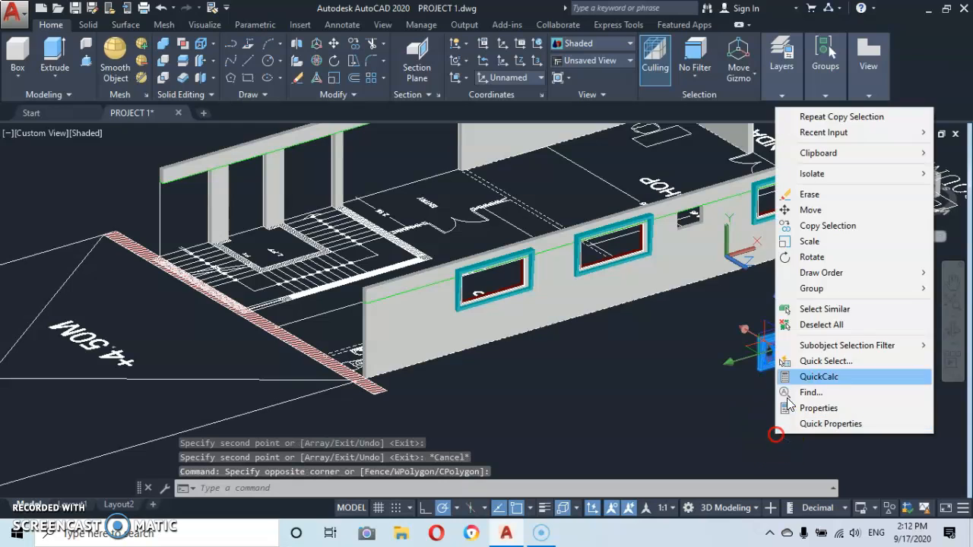
{"action": "left_click", "coordinate": [812, 210]}
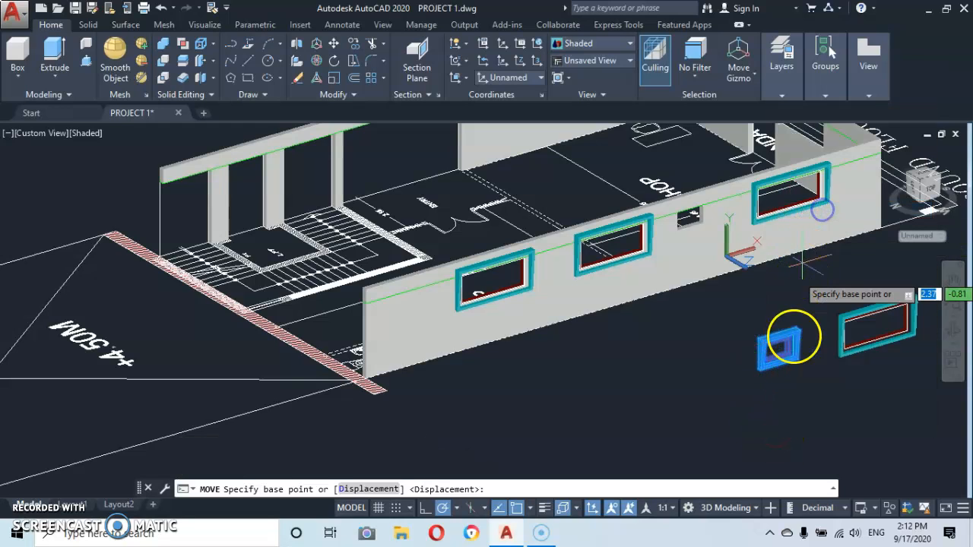
{"action": "scroll", "coordinate": [782, 371], "scroll_direction": "up", "scroll_amount": 5}
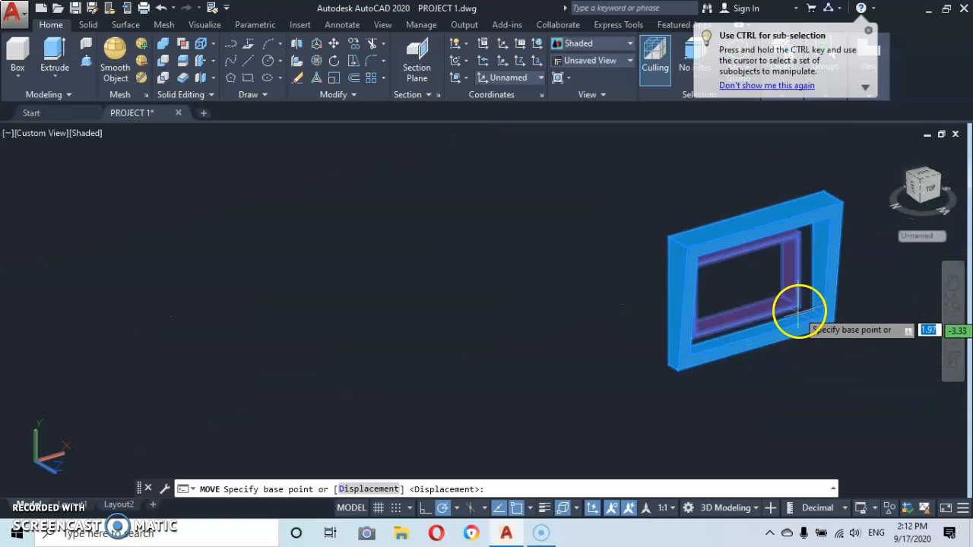
{"action": "left_click", "coordinate": [800, 307]}
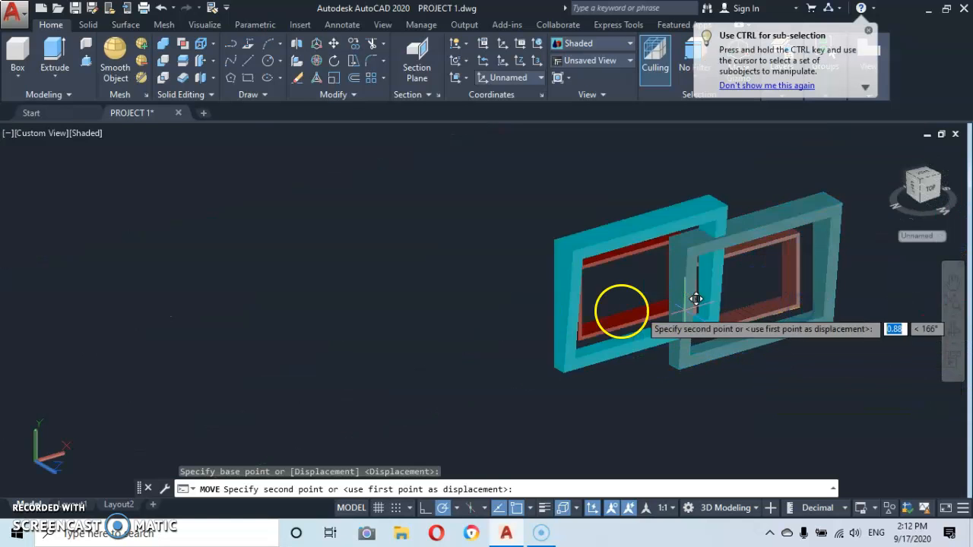
{"action": "scroll", "coordinate": [578, 320], "scroll_direction": "down", "scroll_amount": 5}
{"action": "scroll", "coordinate": [583, 311], "scroll_direction": "down", "scroll_amount": 2}
{"action": "middle_click_drag", "start_coordinate": [583, 312], "coordinate": [584, 395]}
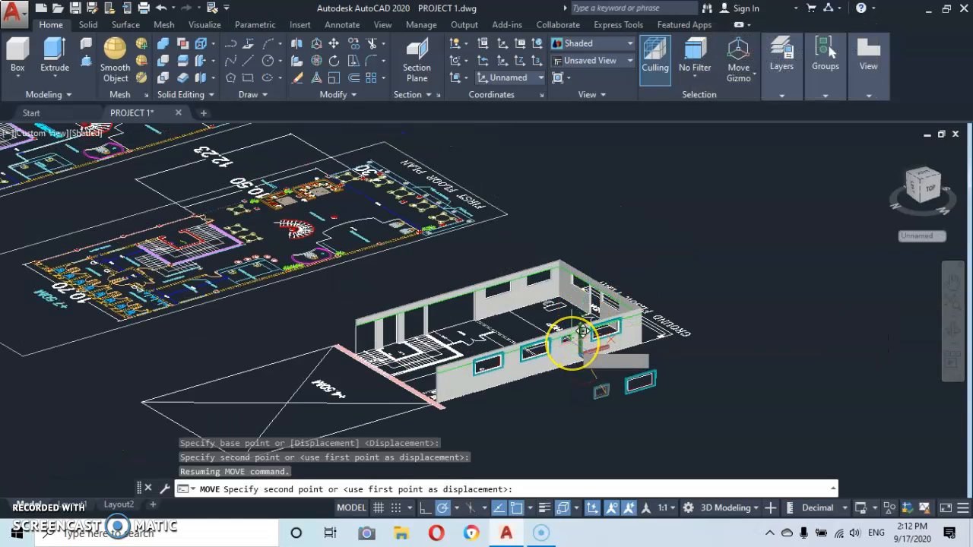
{"action": "scroll", "coordinate": [583, 339], "scroll_direction": "up", "scroll_amount": 5}
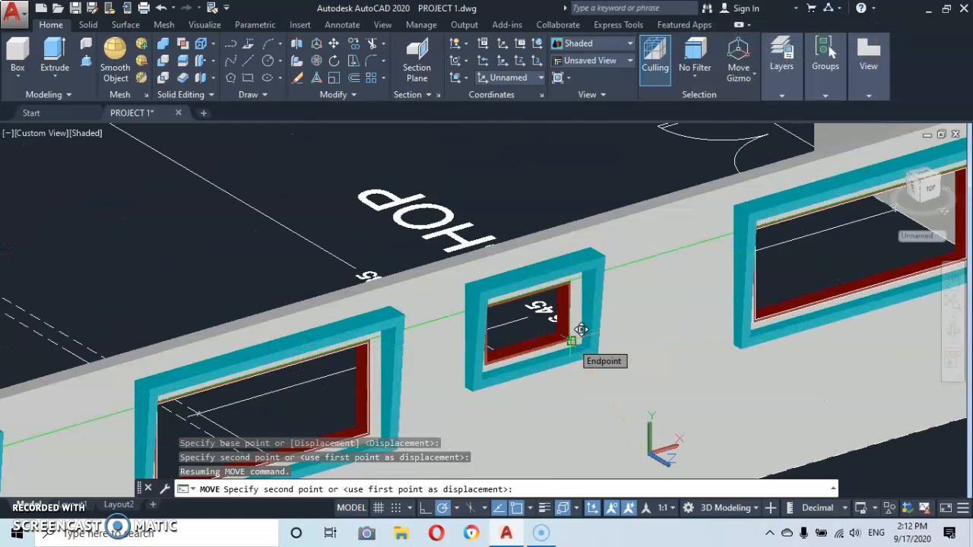
{"action": "left_click", "coordinate": [572, 342]}
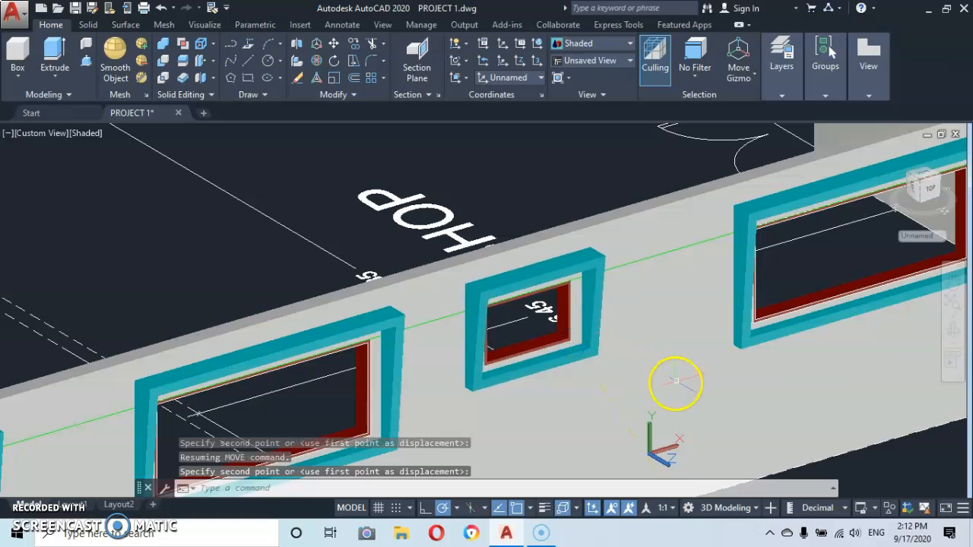
Examine the small window's fit in its opening and the row of four windows along the side wall
{"action": "scroll", "coordinate": [675, 383], "scroll_direction": "down", "scroll_amount": 3}
{"action": "scroll", "coordinate": [674, 358], "scroll_direction": "up", "scroll_amount": 5}
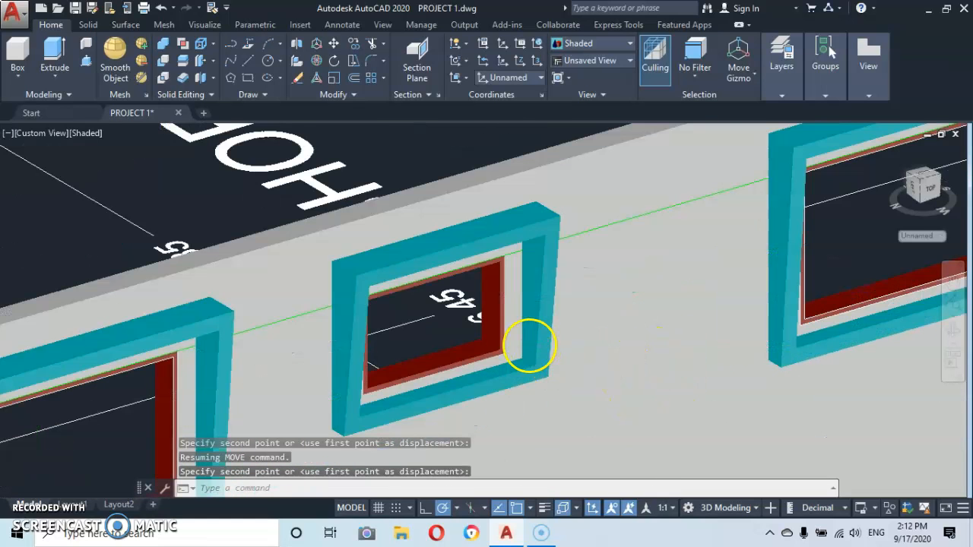
{"action": "scroll", "coordinate": [530, 346], "scroll_direction": "up", "scroll_amount": 5}
{"action": "middle_click_drag", "start_coordinate": [505, 344], "coordinate": [574, 262]}
{"action": "scroll", "coordinate": [575, 262], "scroll_direction": "down", "scroll_amount": 2}
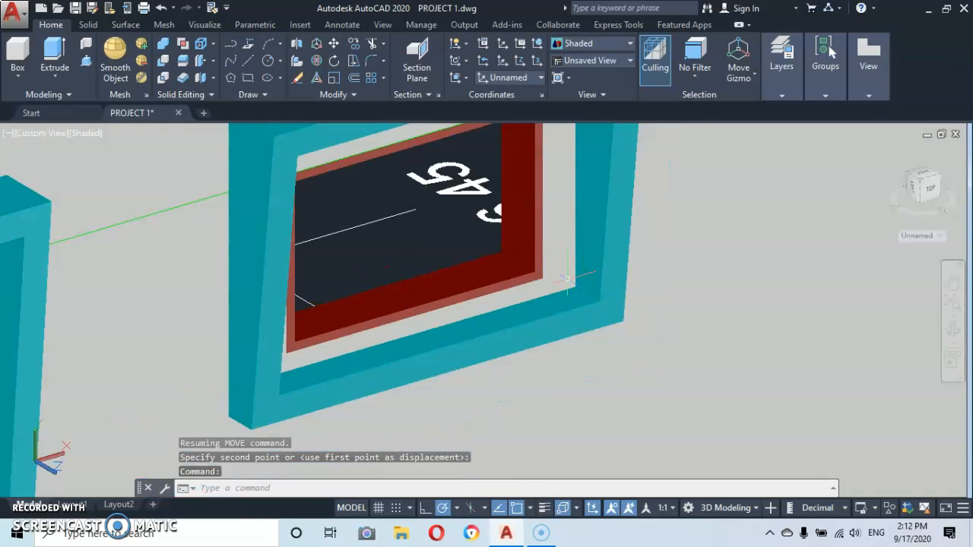
{"action": "scroll", "coordinate": [568, 279], "scroll_direction": "down", "scroll_amount": 4}
{"action": "scroll", "coordinate": [588, 271], "scroll_direction": "down", "scroll_amount": 5}
{"action": "scroll", "coordinate": [678, 250], "scroll_direction": "up", "scroll_amount": 6}
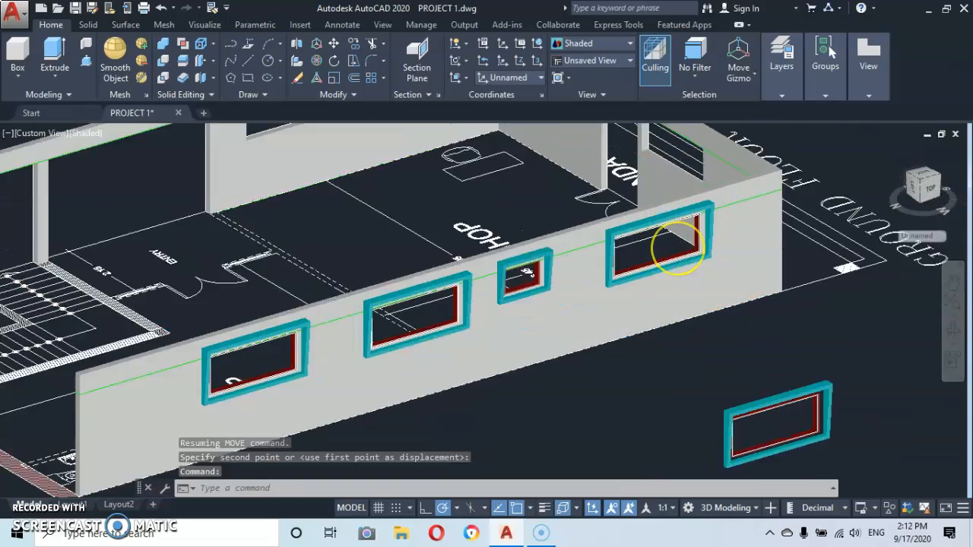
{"action": "scroll", "coordinate": [676, 246], "scroll_direction": "down", "scroll_amount": 6}
{"action": "middle_click_drag", "start_coordinate": [676, 247], "coordinate": [661, 268]}
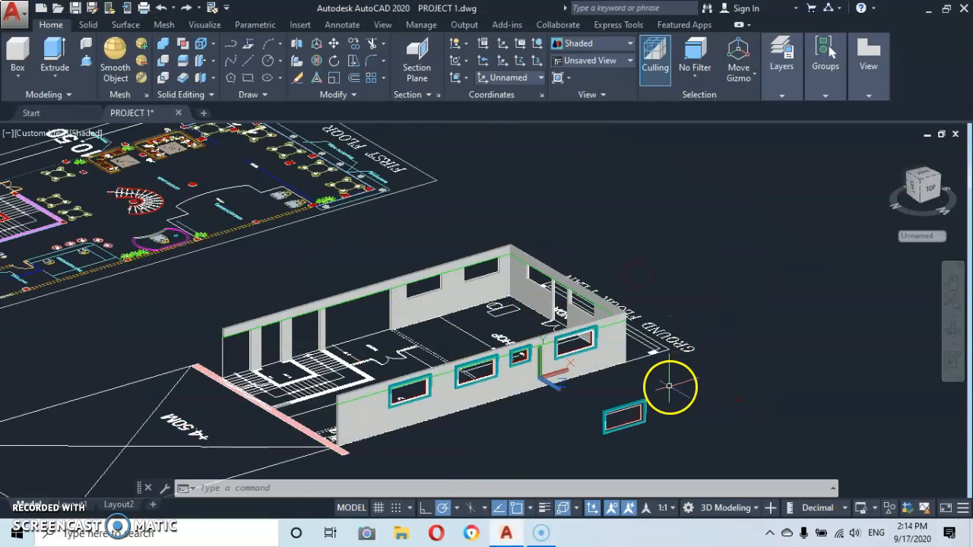
Move the spare larger window about 13.82 units at 0° along the side wall's direction, out beyond the veranda end
{"action": "left_click", "coordinate": [612, 422]}
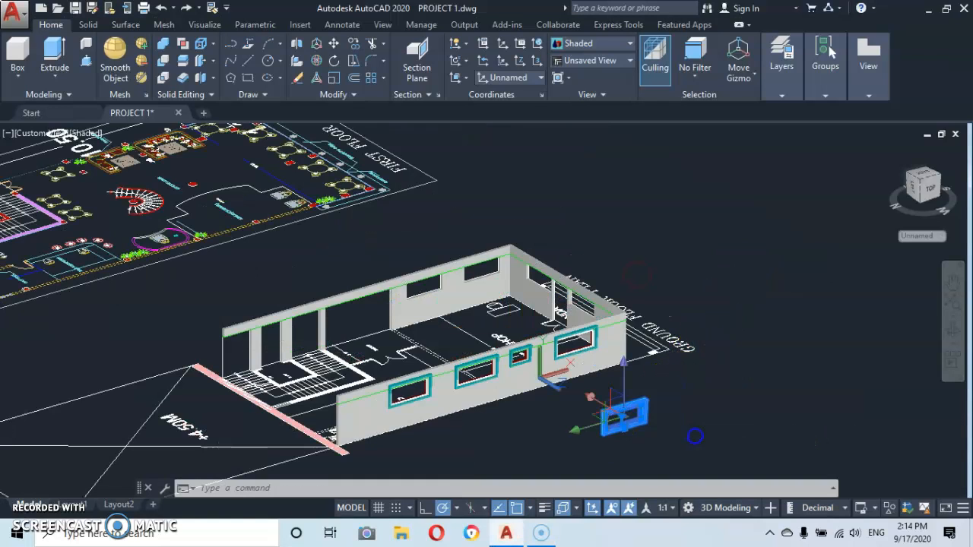
{"action": "right_click", "coordinate": [747, 434]}
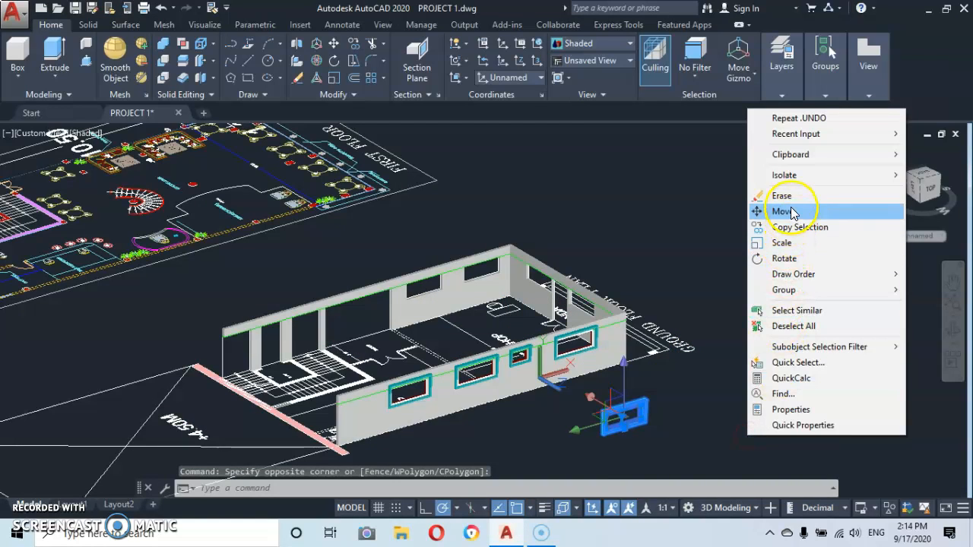
{"action": "left_click", "coordinate": [783, 211]}
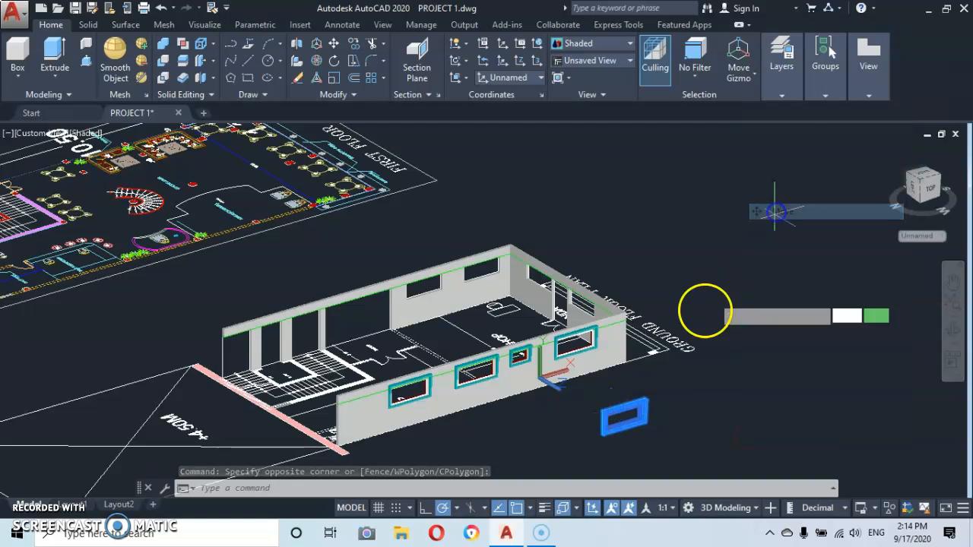
{"action": "left_click", "coordinate": [624, 422]}
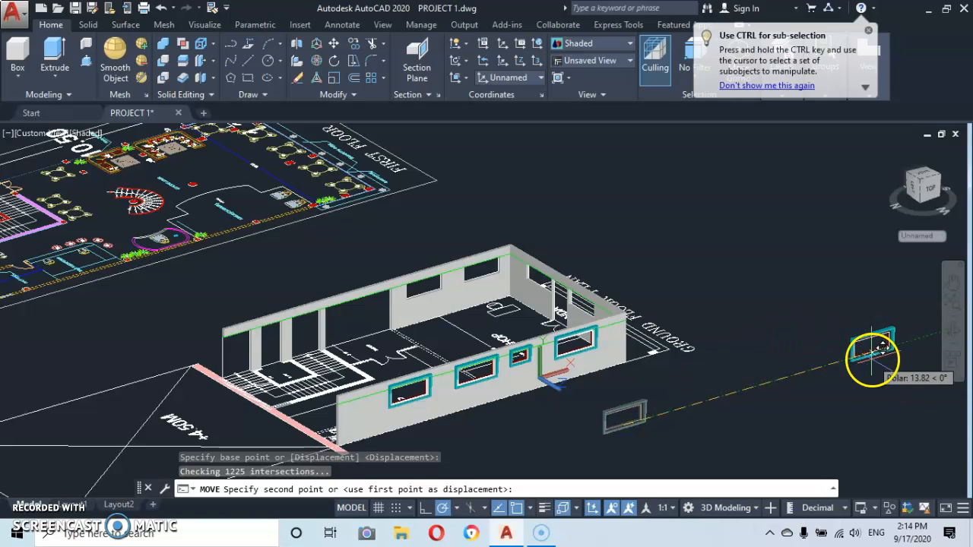
{"action": "left_click", "coordinate": [872, 357]}
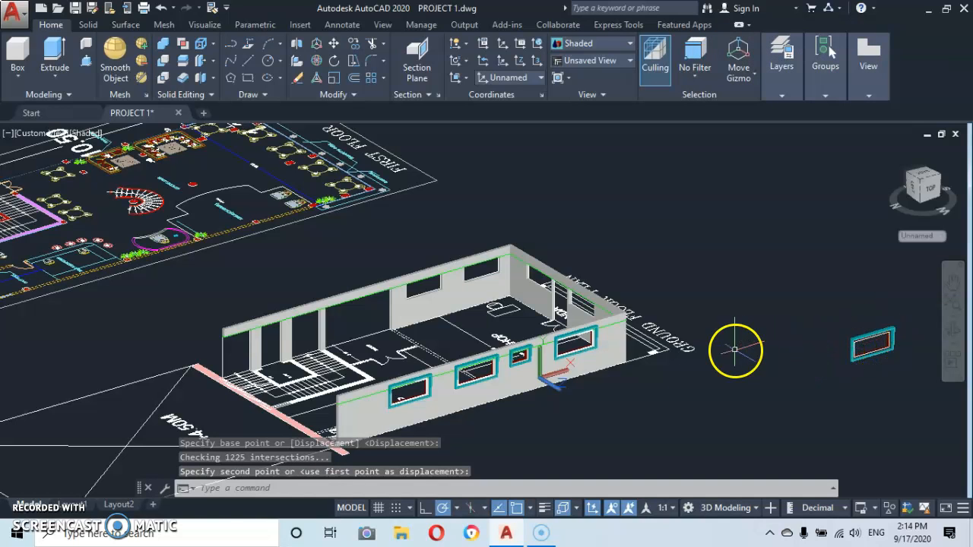
Rotate the spare larger window with 3D Rotate so that it runs parallel to the veranda's front wall
{"action": "scroll", "coordinate": [735, 350], "scroll_direction": "down", "scroll_amount": 7}
{"action": "middle_click_drag", "start_coordinate": [735, 350], "coordinate": [666, 336]}
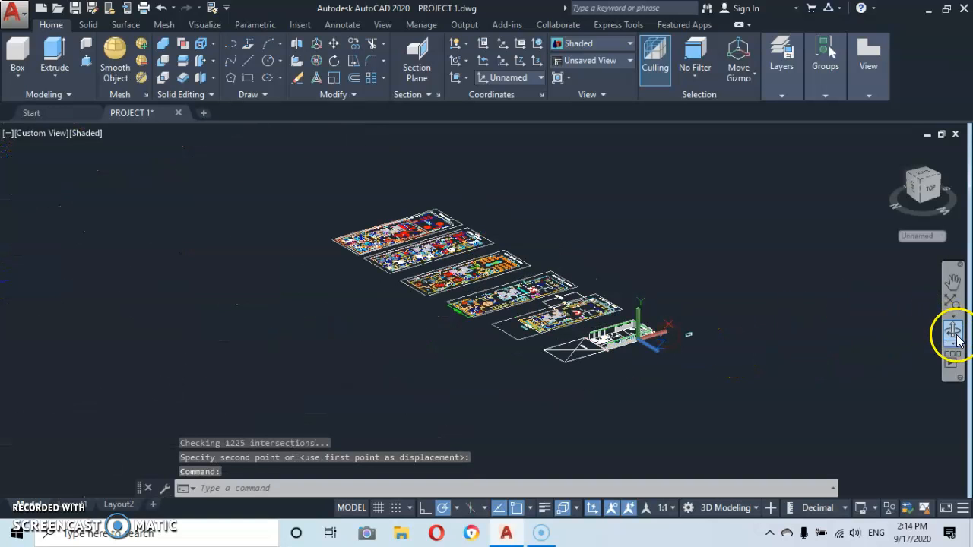
{"action": "left_click", "coordinate": [956, 337]}
{"action": "left_click_drag", "start_coordinate": [717, 315], "coordinate": [445, 311]}
{"action": "left_click_drag", "start_coordinate": [396, 282], "coordinate": [395, 276]}
{"action": "left_click_drag", "start_coordinate": [557, 275], "coordinate": [469, 251]}
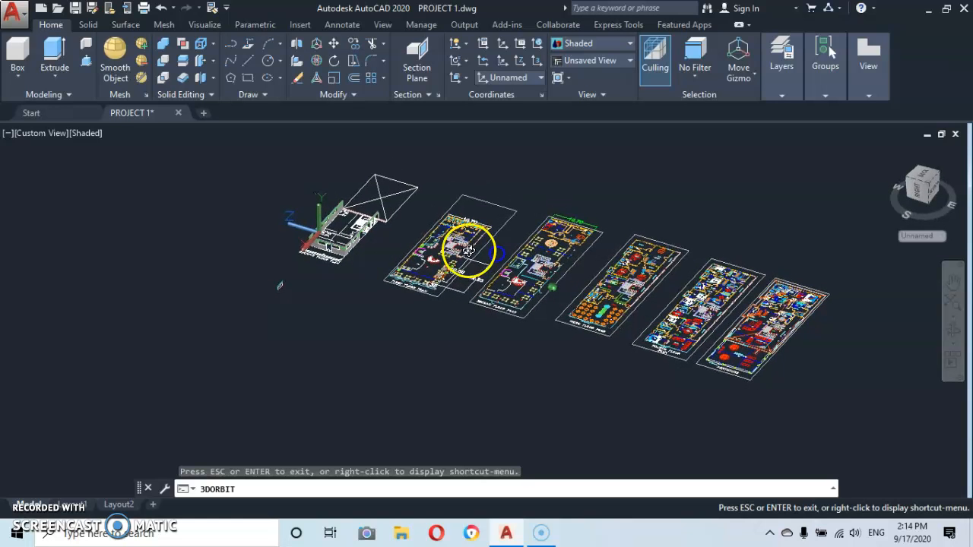
{"action": "scroll", "coordinate": [427, 240], "scroll_direction": "up", "scroll_amount": 5}
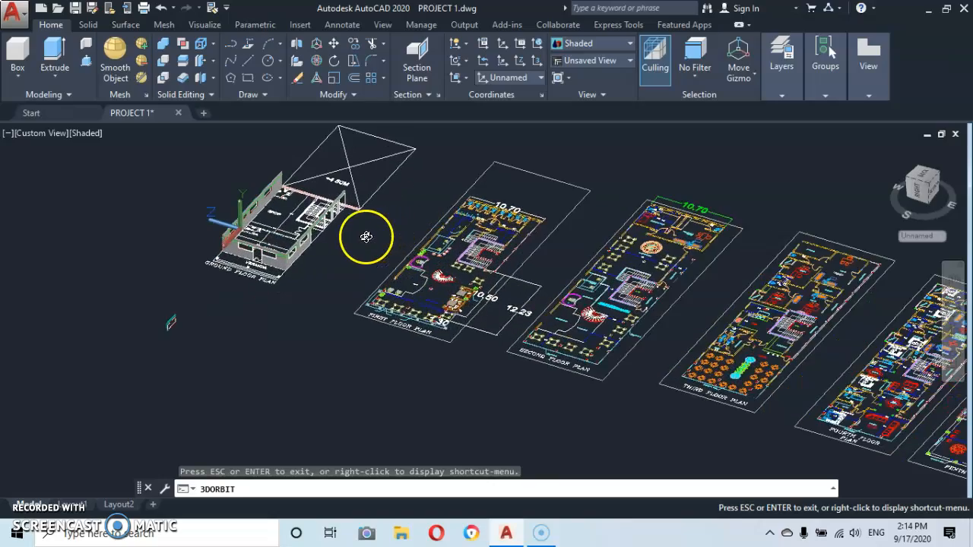
{"action": "middle_click_drag", "start_coordinate": [342, 240], "coordinate": [519, 421]}
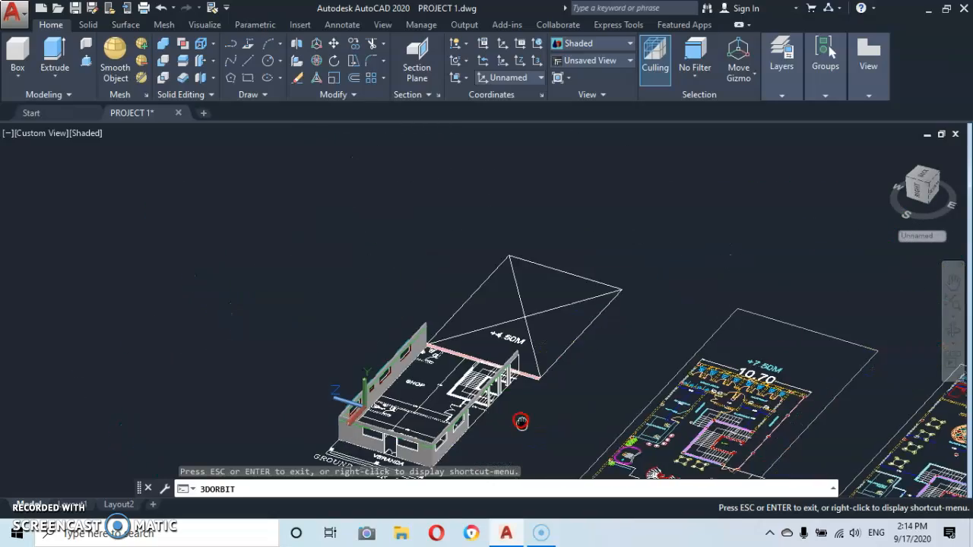
{"action": "scroll", "coordinate": [520, 420], "scroll_direction": "up", "scroll_amount": 3}
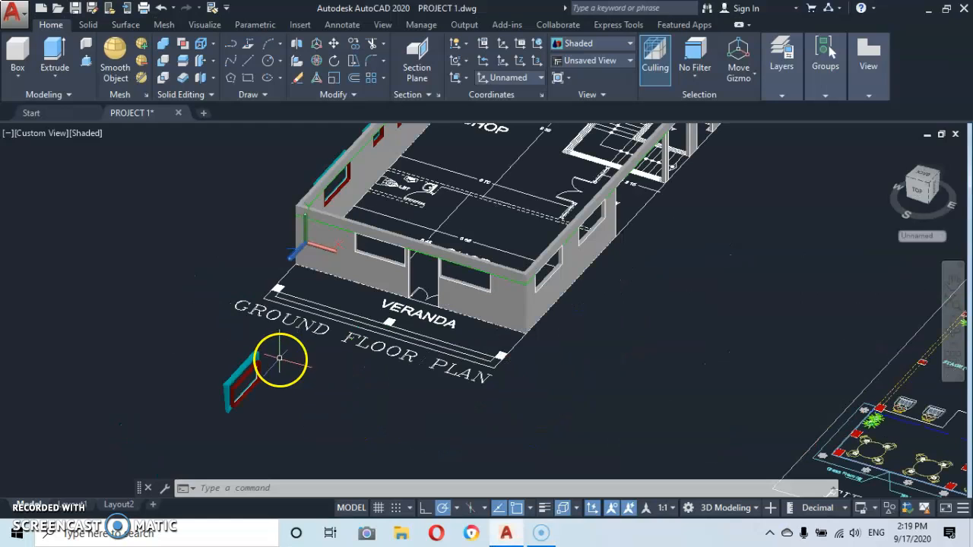
{"action": "left_click", "coordinate": [317, 62]}
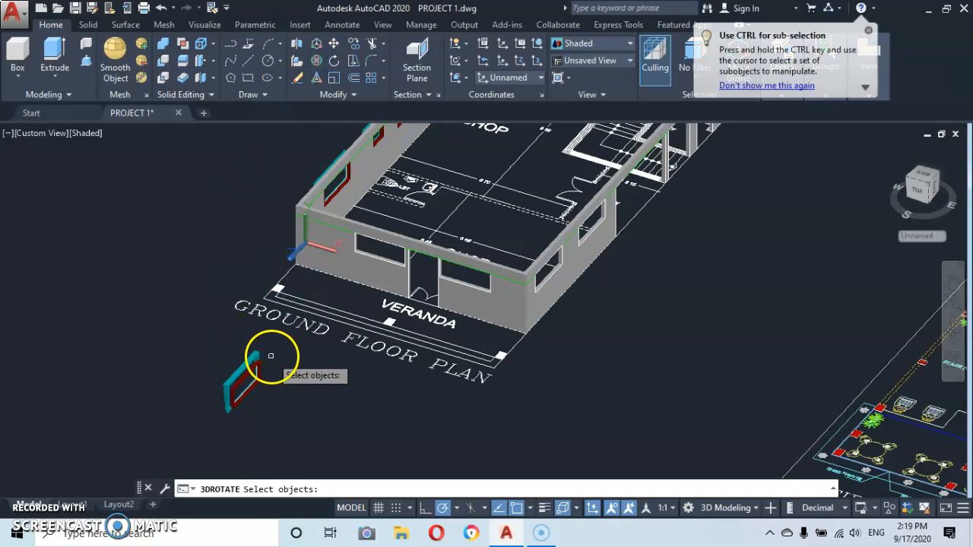
{"action": "left_click_drag", "start_coordinate": [274, 354], "coordinate": [211, 398]}
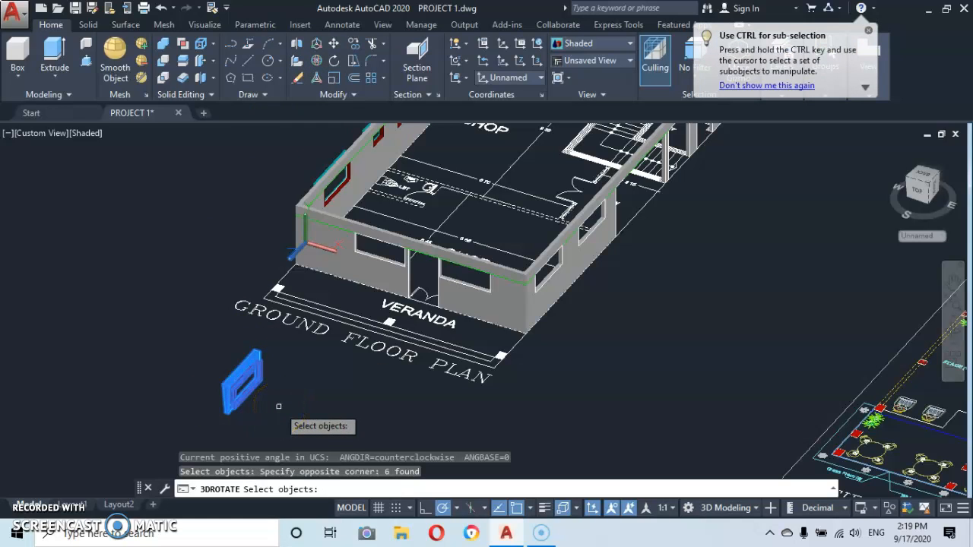
{"action": "key", "text": "Return"}
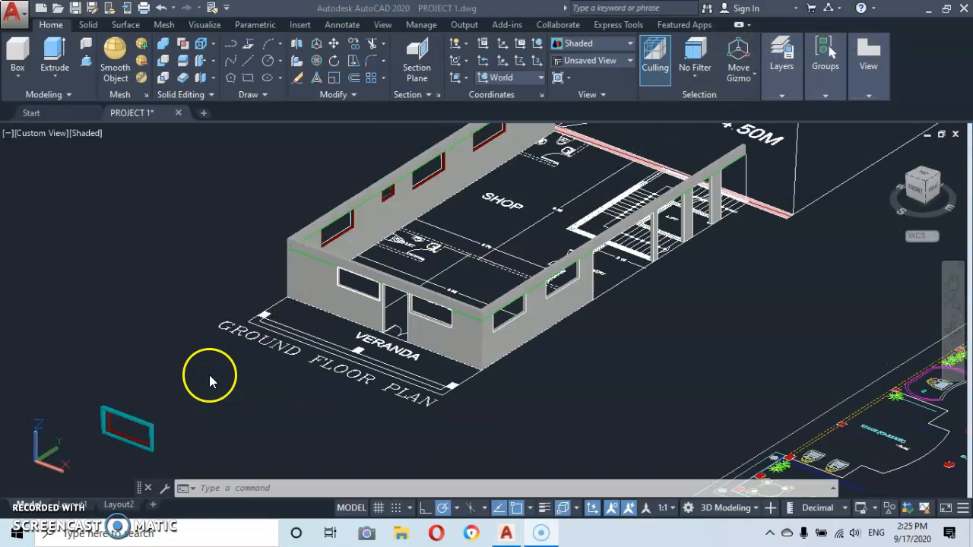
Copy the rotated window by its red frame's lower corner into the veranda wall's opening nearest the side wall already fitted with windows
{"action": "scroll", "coordinate": [218, 374], "scroll_direction": "down", "scroll_amount": 2}
{"action": "middle_click_drag", "start_coordinate": [218, 374], "coordinate": [352, 366]}
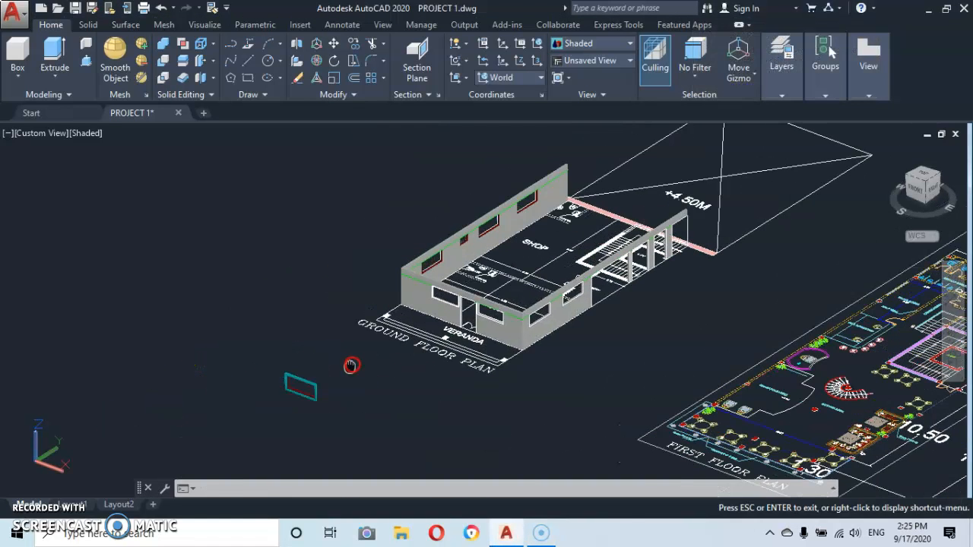
{"action": "scroll", "coordinate": [351, 366], "scroll_direction": "up", "scroll_amount": 3}
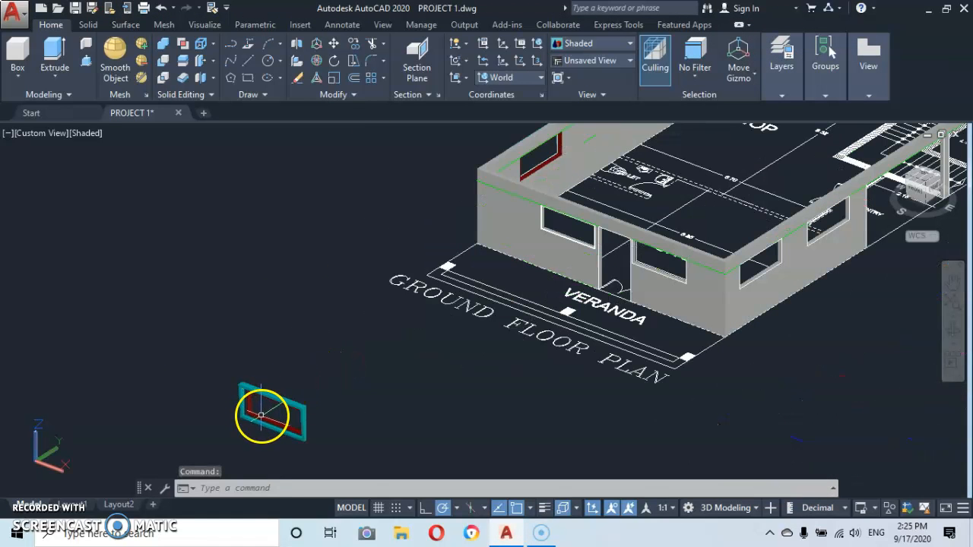
{"action": "right_click", "coordinate": [367, 430]}
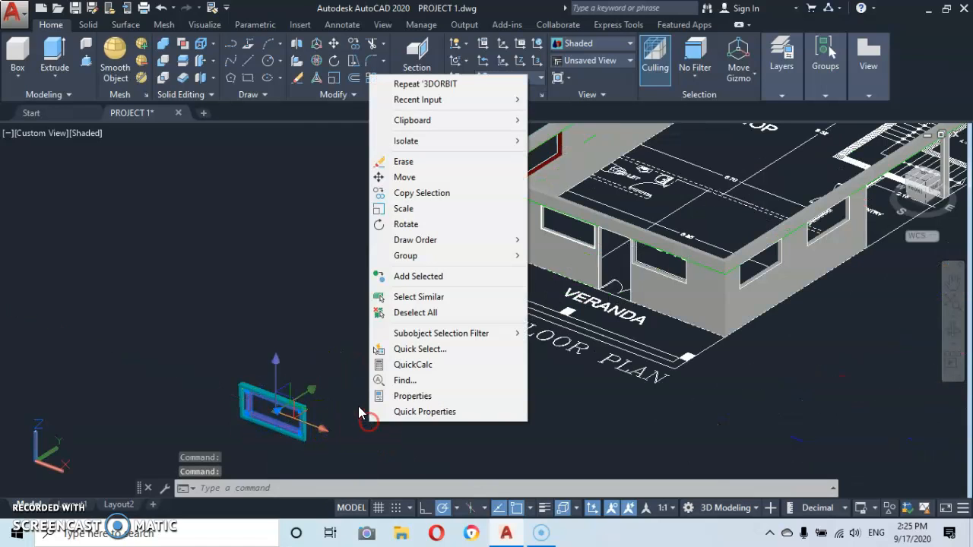
{"action": "left_click", "coordinate": [399, 193]}
{"action": "scroll", "coordinate": [355, 228], "scroll_direction": "down", "scroll_amount": 1}
{"action": "scroll", "coordinate": [255, 407], "scroll_direction": "up", "scroll_amount": 5}
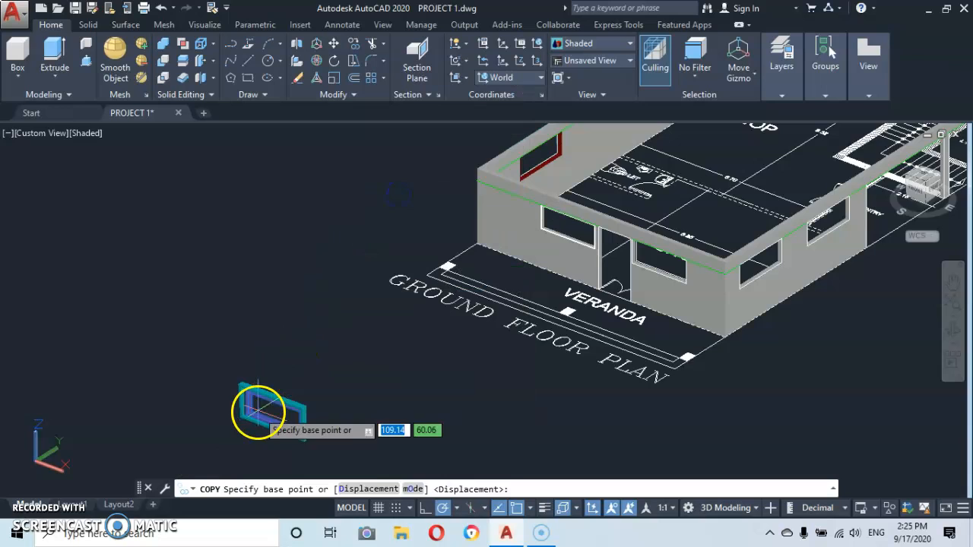
{"action": "scroll", "coordinate": [247, 416], "scroll_direction": "up", "scroll_amount": 3}
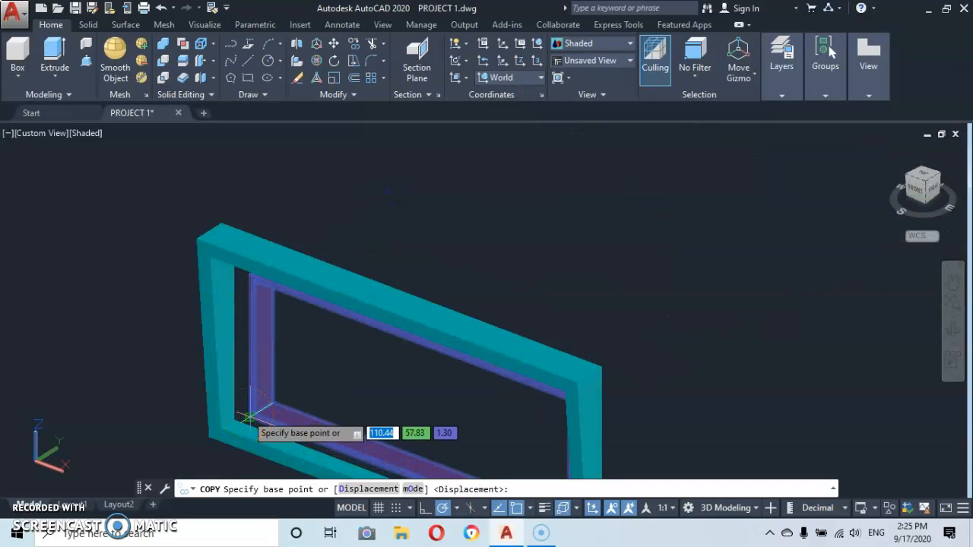
{"action": "left_click", "coordinate": [245, 414]}
{"action": "scroll", "coordinate": [271, 384], "scroll_direction": "down", "scroll_amount": 5}
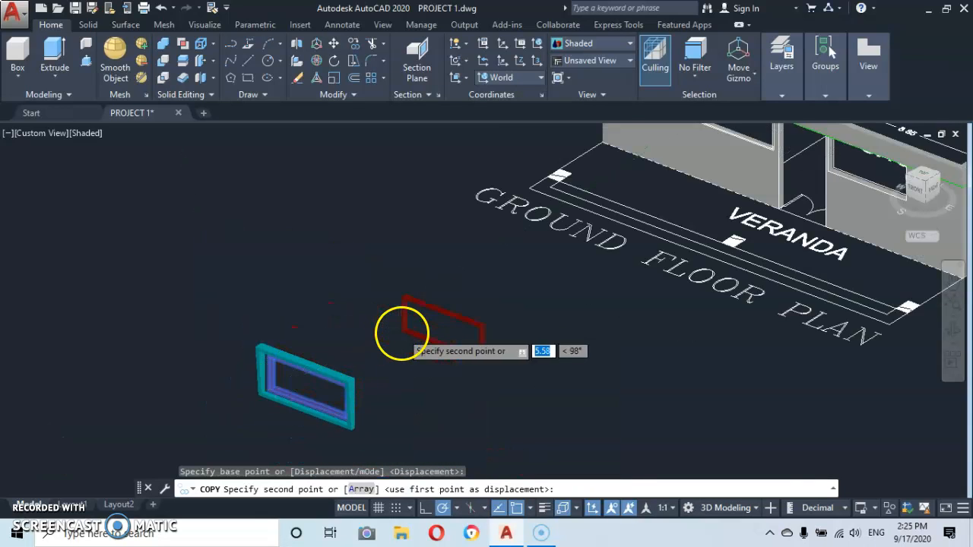
{"action": "scroll", "coordinate": [400, 332], "scroll_direction": "down", "scroll_amount": 3}
{"action": "middle_click_drag", "start_coordinate": [401, 333], "coordinate": [235, 388]}
{"action": "scroll", "coordinate": [330, 332], "scroll_direction": "up", "scroll_amount": 4}
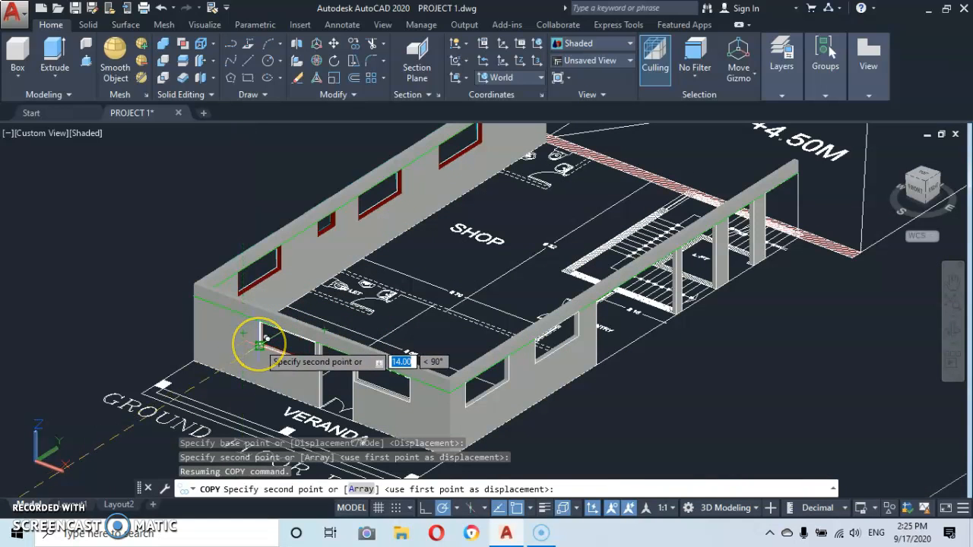
{"action": "left_click", "coordinate": [259, 344]}
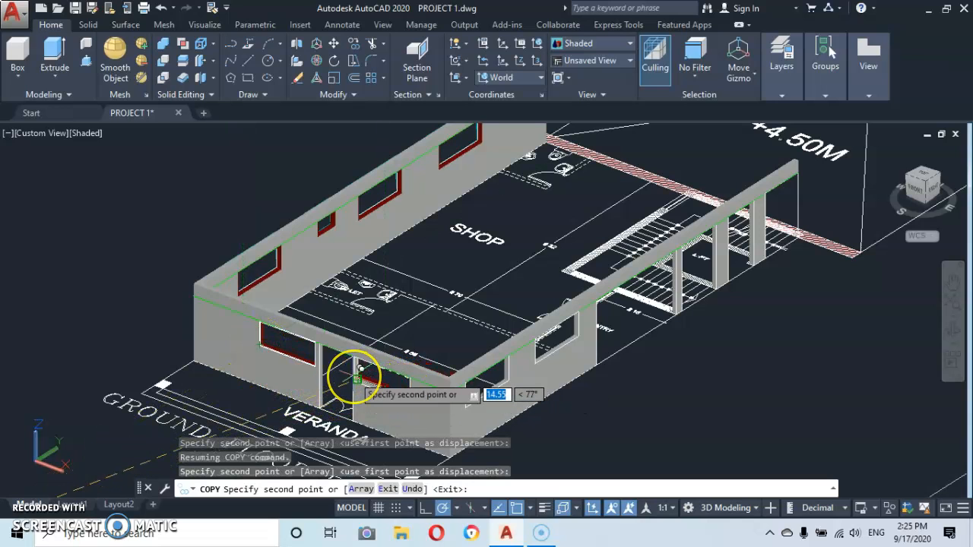
Place another copy of the window in the veranda wall's opening on the other side of the door and end the copying
{"action": "scroll", "coordinate": [361, 368], "scroll_direction": "up", "scroll_amount": 3}
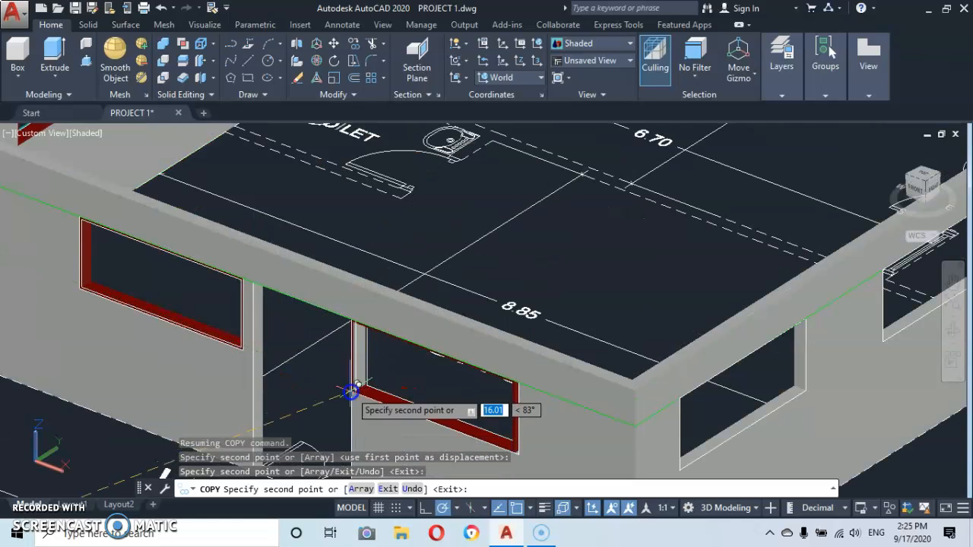
{"action": "left_click", "coordinate": [403, 378]}
{"action": "left_click", "coordinate": [261, 428]}
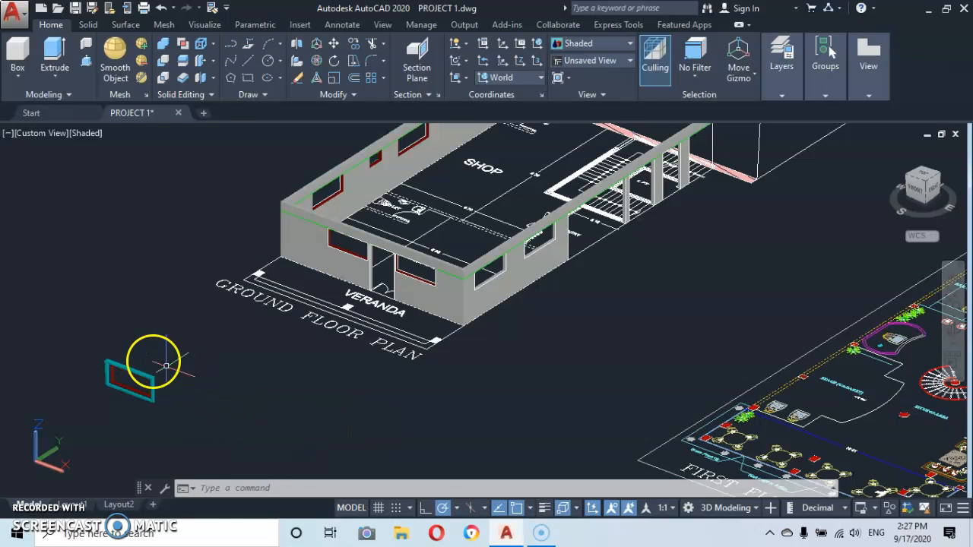
{"action": "left_click", "coordinate": [155, 329]}
{"action": "left_click", "coordinate": [102, 414]}
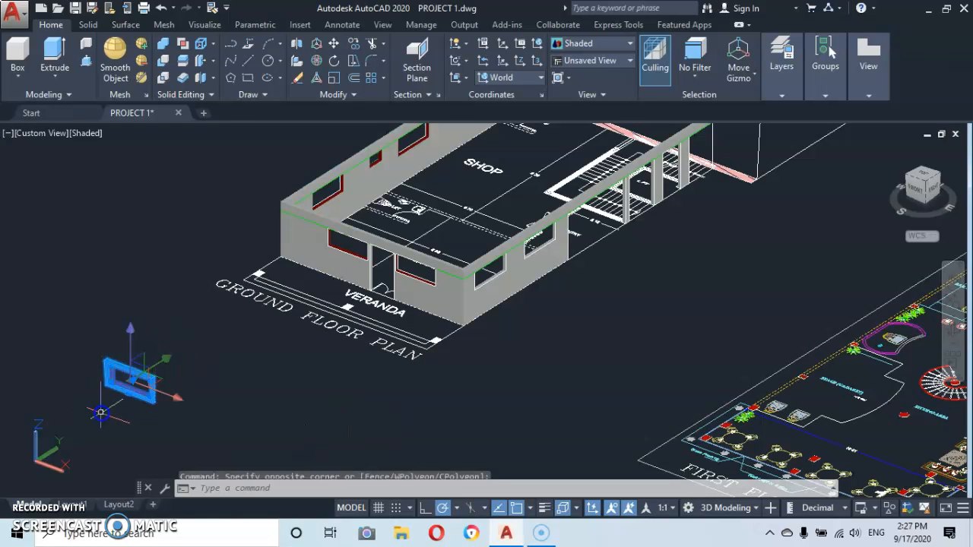
{"action": "right_click", "coordinate": [219, 403]}
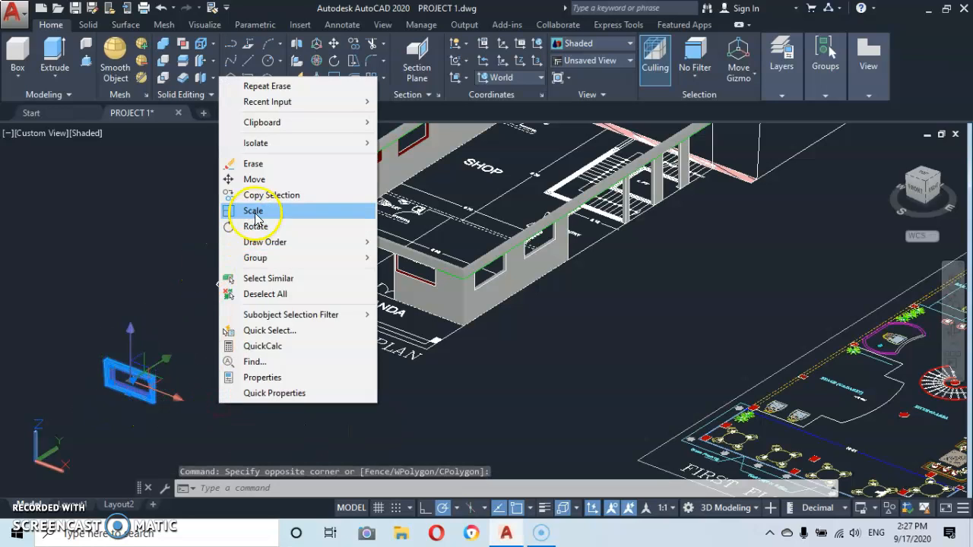
{"action": "key", "text": "Escape"}
{"action": "key", "text": "Escape"}
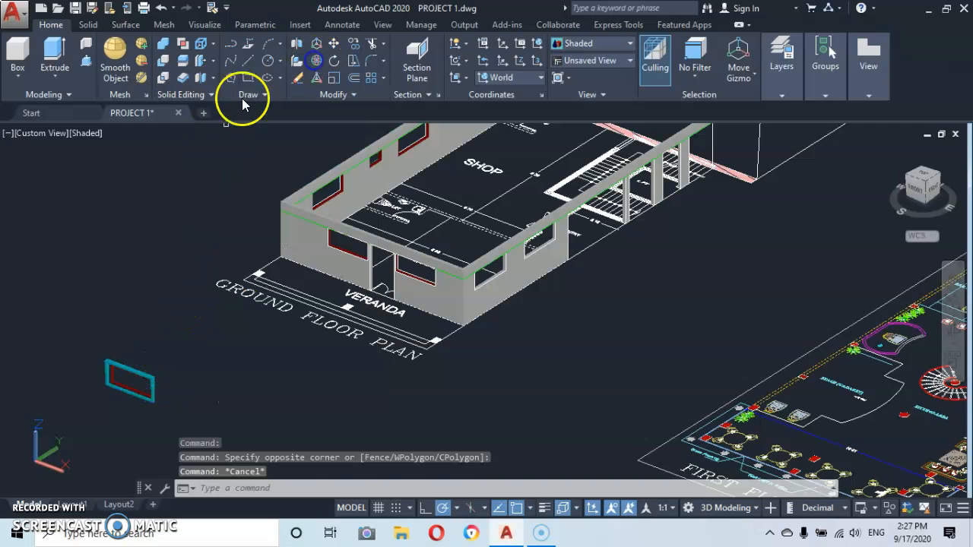
Rotate the spare window with 3D Rotate about its vertical axis so that it runs parallel to the long side walls
{"action": "left_click", "coordinate": [136, 325]}
{"action": "left_click", "coordinate": [132, 412]}
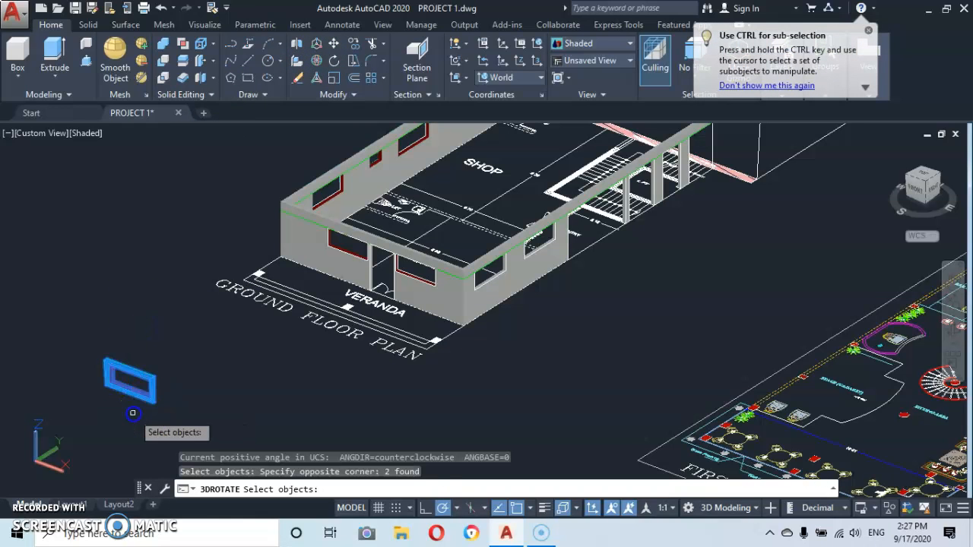
{"action": "key", "text": "Return"}
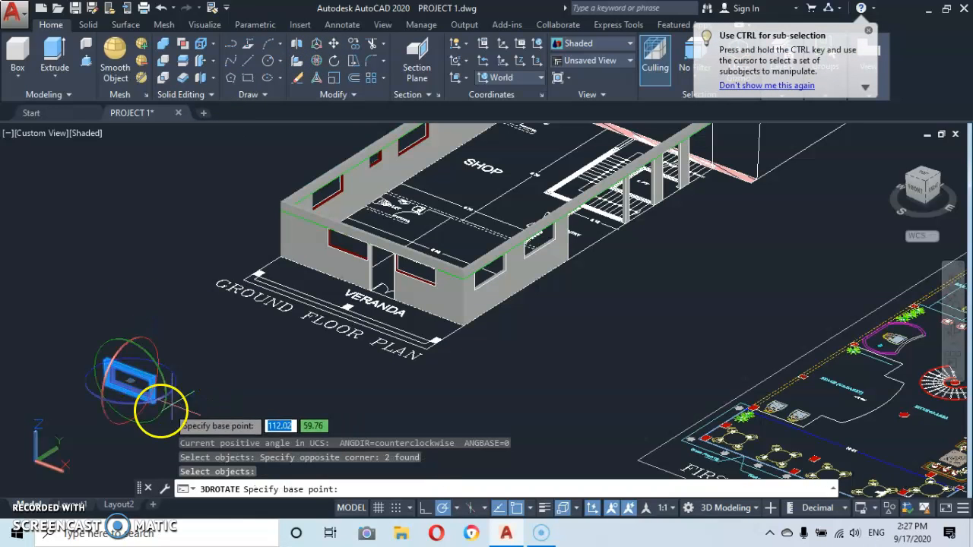
{"action": "left_click", "coordinate": [91, 392]}
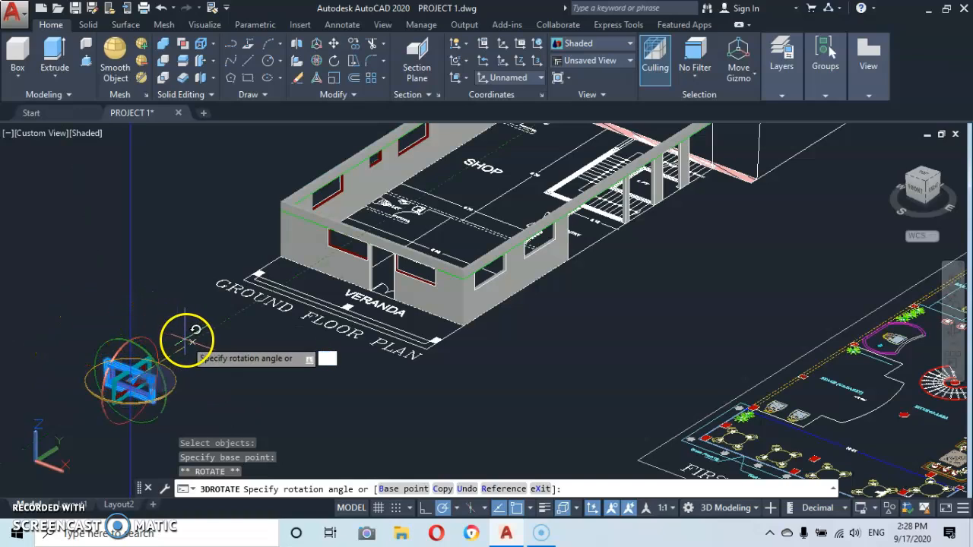
{"action": "left_click", "coordinate": [196, 331]}
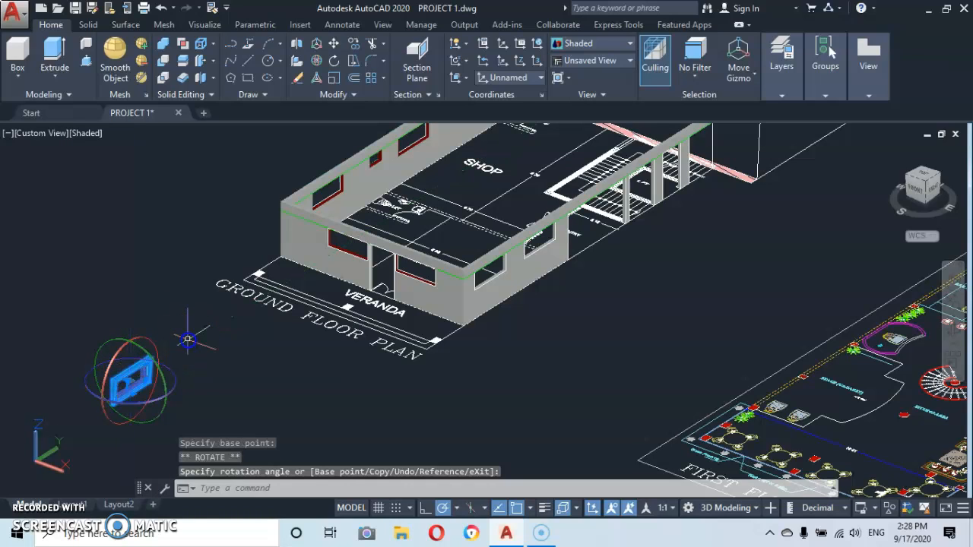
{"action": "key", "text": "Escape"}
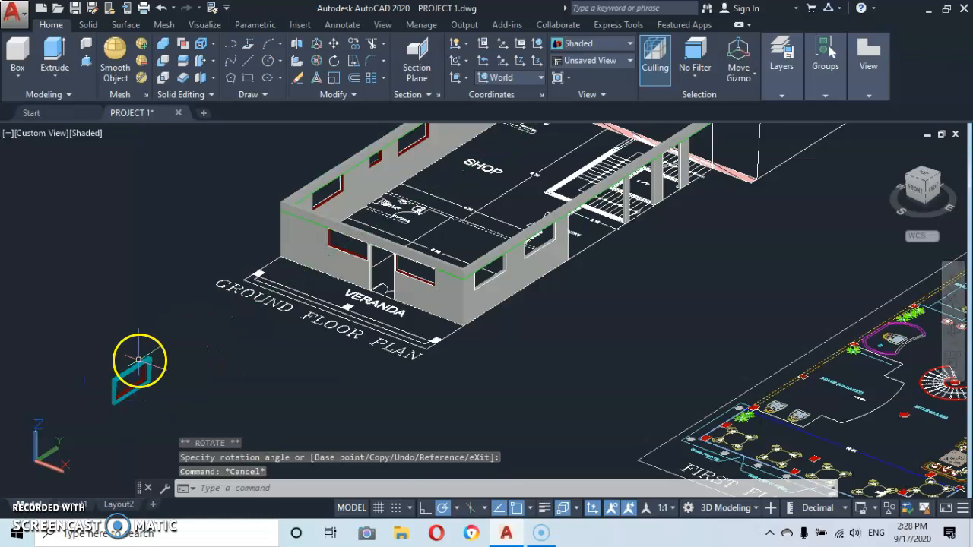
Copy the rotated spare window by its red frame's lower corner into the long side wall's opening nearest the entry
{"action": "left_click", "coordinate": [152, 336]}
{"action": "left_click", "coordinate": [133, 395]}
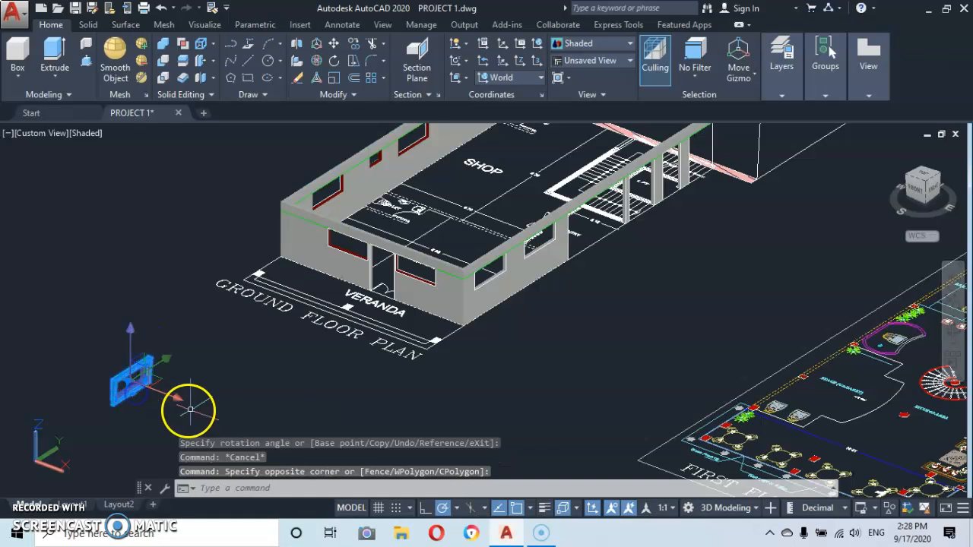
{"action": "right_click", "coordinate": [219, 408]}
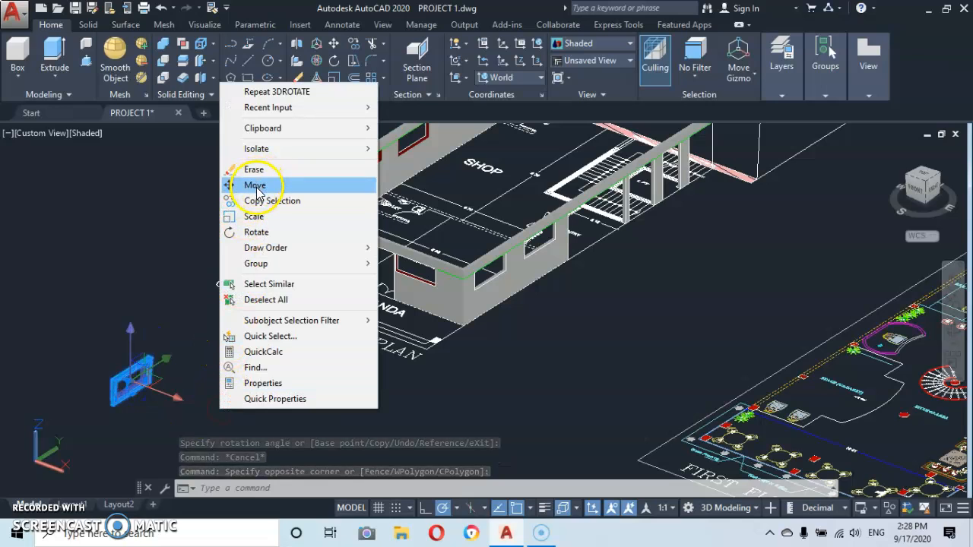
{"action": "left_click", "coordinate": [255, 202]}
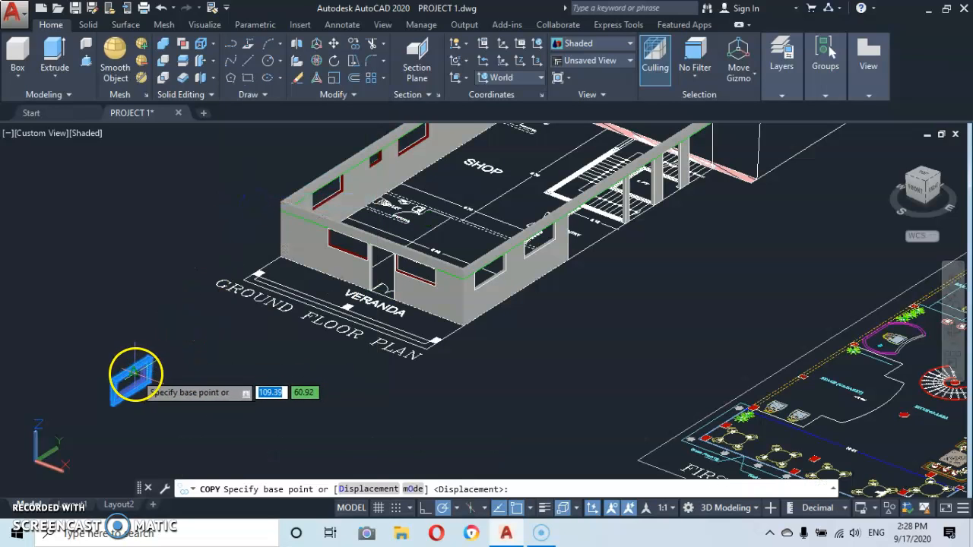
{"action": "scroll", "coordinate": [130, 370], "scroll_direction": "up", "scroll_amount": 5}
{"action": "scroll", "coordinate": [158, 393], "scroll_direction": "up", "scroll_amount": 5}
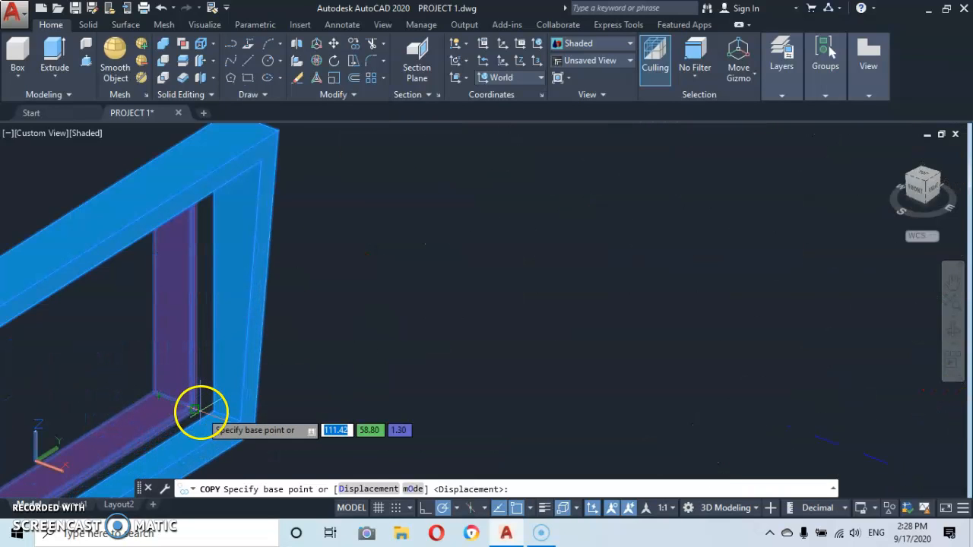
{"action": "left_click", "coordinate": [196, 411]}
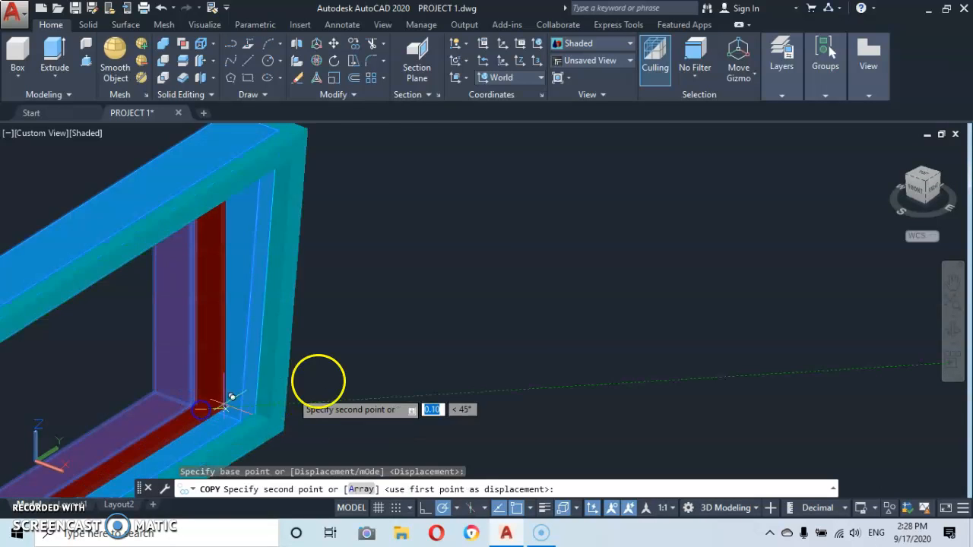
{"action": "scroll", "coordinate": [341, 369], "scroll_direction": "down", "scroll_amount": 10}
{"action": "scroll", "coordinate": [342, 364], "scroll_direction": "down", "scroll_amount": 5}
{"action": "middle_click_drag", "start_coordinate": [341, 364], "coordinate": [99, 309]}
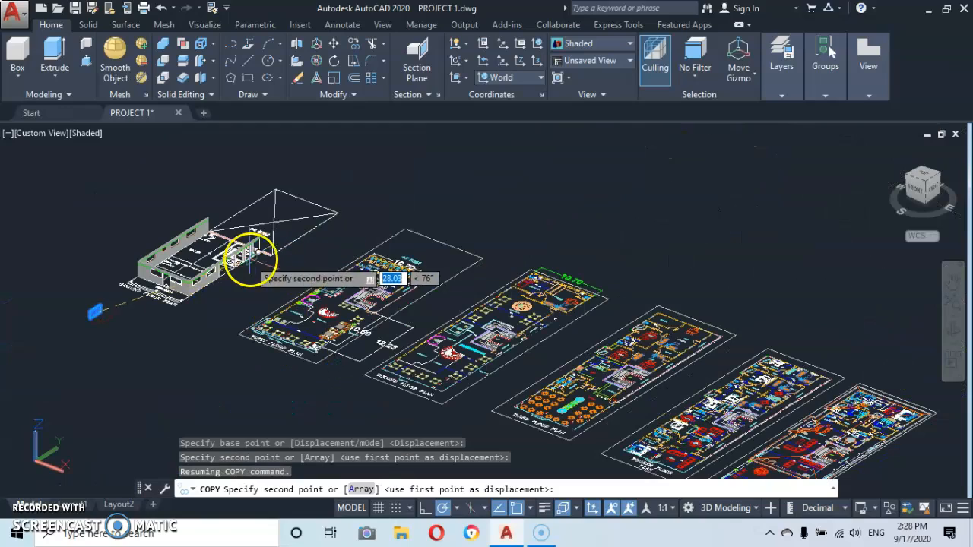
{"action": "scroll", "coordinate": [218, 270], "scroll_direction": "up", "scroll_amount": 5}
{"action": "scroll", "coordinate": [213, 269], "scroll_direction": "up", "scroll_amount": 5}
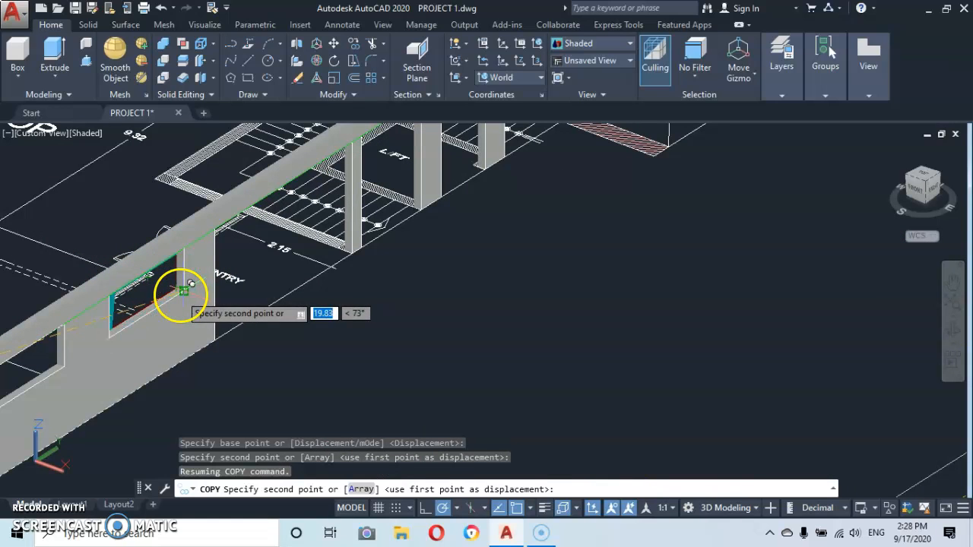
{"action": "left_click", "coordinate": [182, 294]}
Place another copy of the window in the same side wall's opening nearest the veranda corner
{"action": "scroll", "coordinate": [89, 340], "scroll_direction": "down", "scroll_amount": 5}
{"action": "mouse_move", "coordinate": [89, 341]}
{"action": "middle_mouse_down"}
{"action": "mouse_move", "coordinate": [297, 293]}
{"action": "mouse_move", "coordinate": [336, 301]}
{"action": "middle_mouse_up"}
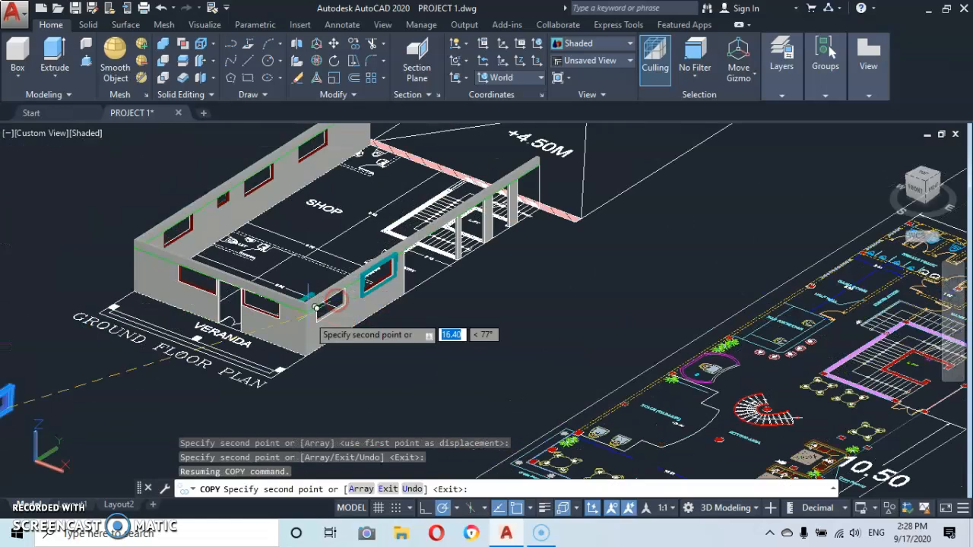
{"action": "scroll", "coordinate": [317, 307], "scroll_direction": "up", "scroll_amount": 5}
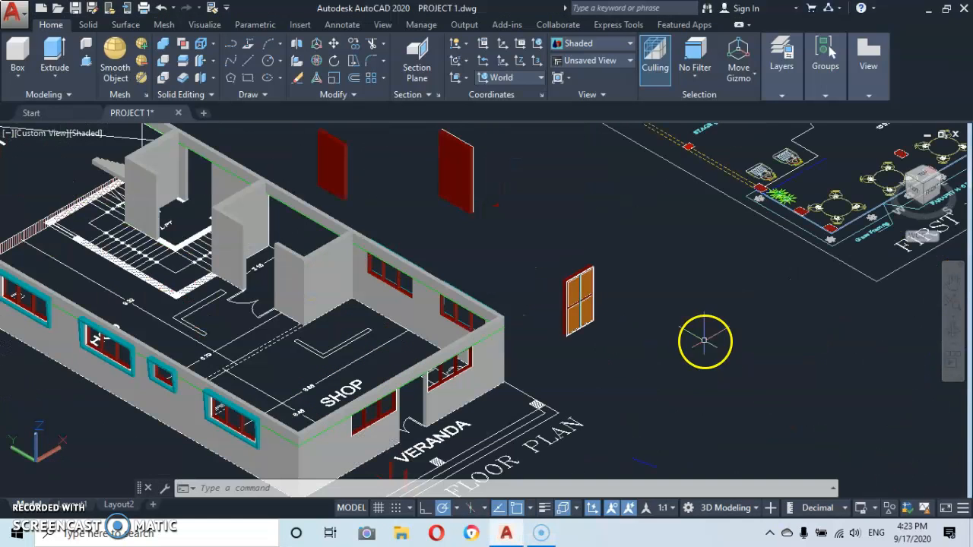
Union all the parts of the four-panel double door standing near the veranda corner into one solid
{"action": "left_click", "coordinate": [953, 325]}
{"action": "left_click_drag", "start_coordinate": [582, 361], "coordinate": [263, 186]}
{"action": "middle_click_drag", "start_coordinate": [271, 193], "coordinate": [321, 304]}
{"action": "scroll", "coordinate": [449, 302], "scroll_direction": "up", "scroll_amount": 5}
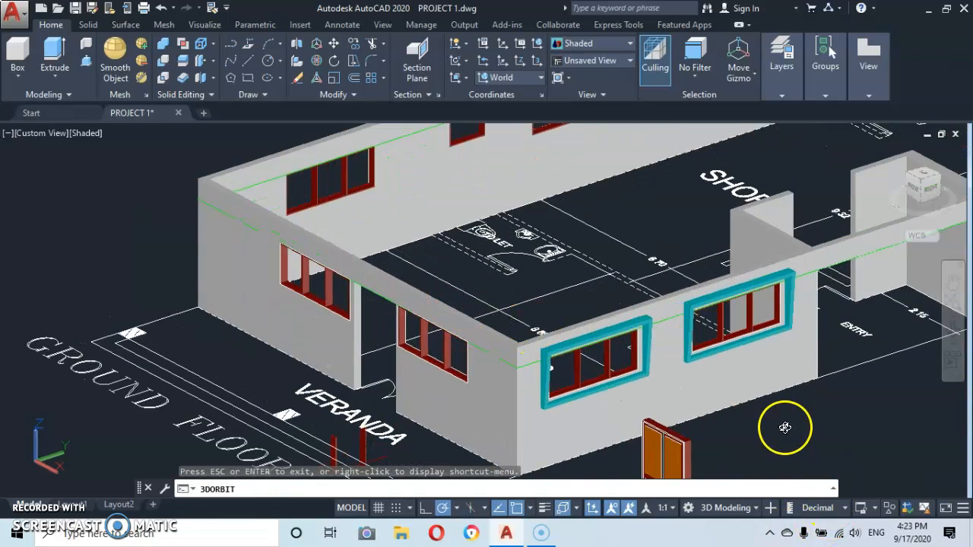
{"action": "middle_click_drag", "start_coordinate": [723, 418], "coordinate": [667, 337]}
{"action": "right_click", "coordinate": [722, 404]}
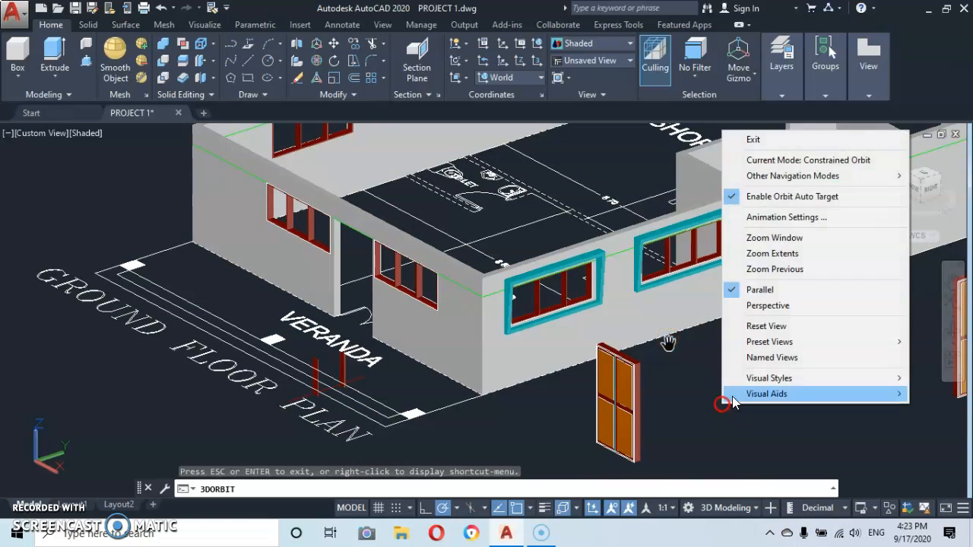
{"action": "left_click", "coordinate": [753, 139]}
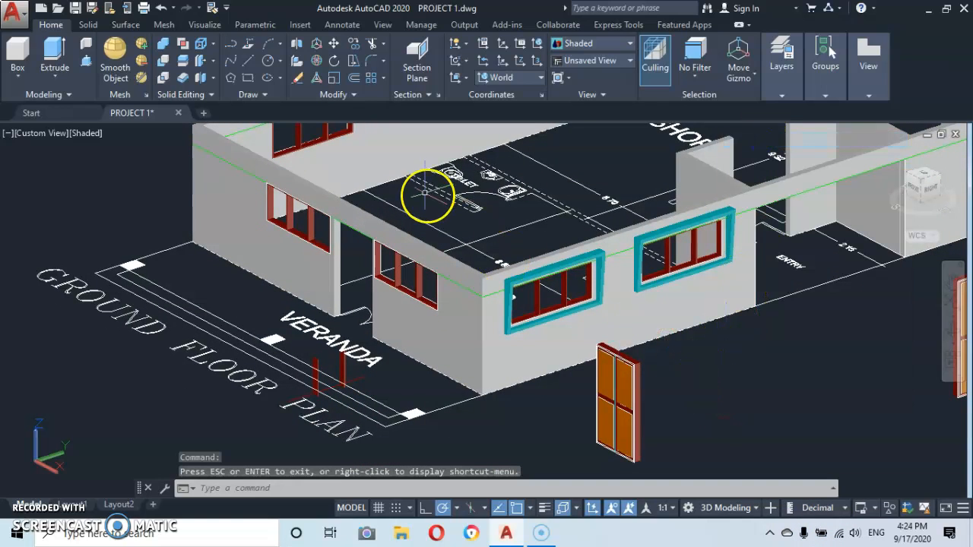
{"action": "left_click", "coordinate": [160, 79]}
{"action": "left_click", "coordinate": [701, 368]}
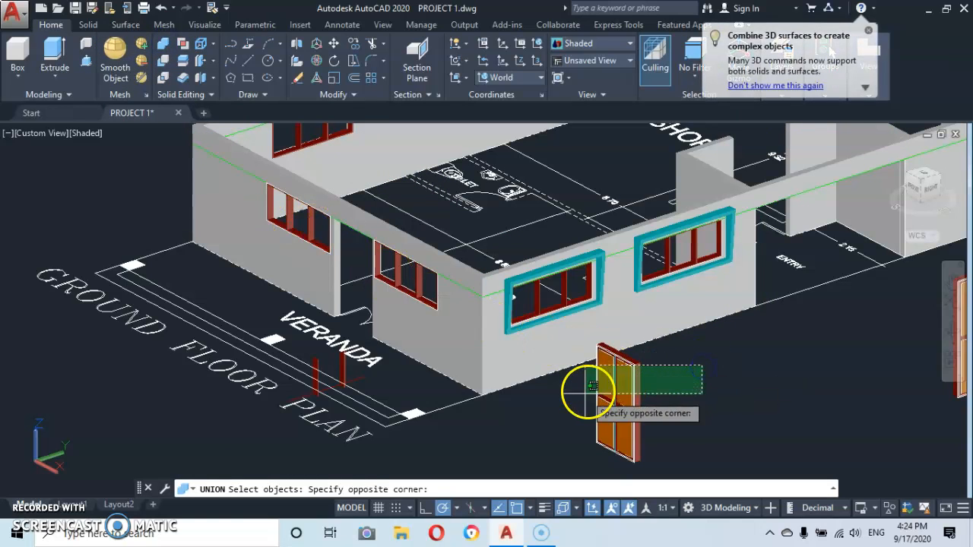
{"action": "left_click", "coordinate": [586, 434]}
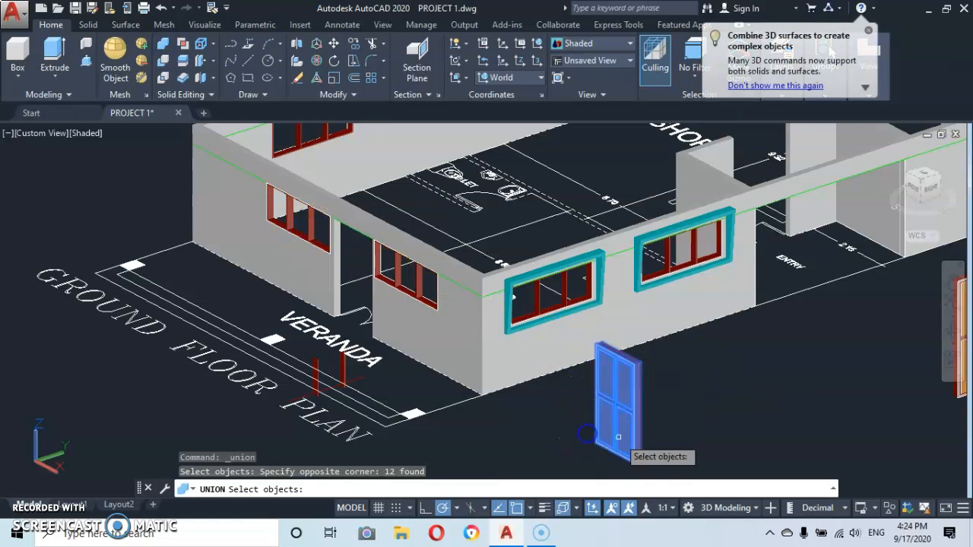
{"action": "key", "text": "Return"}
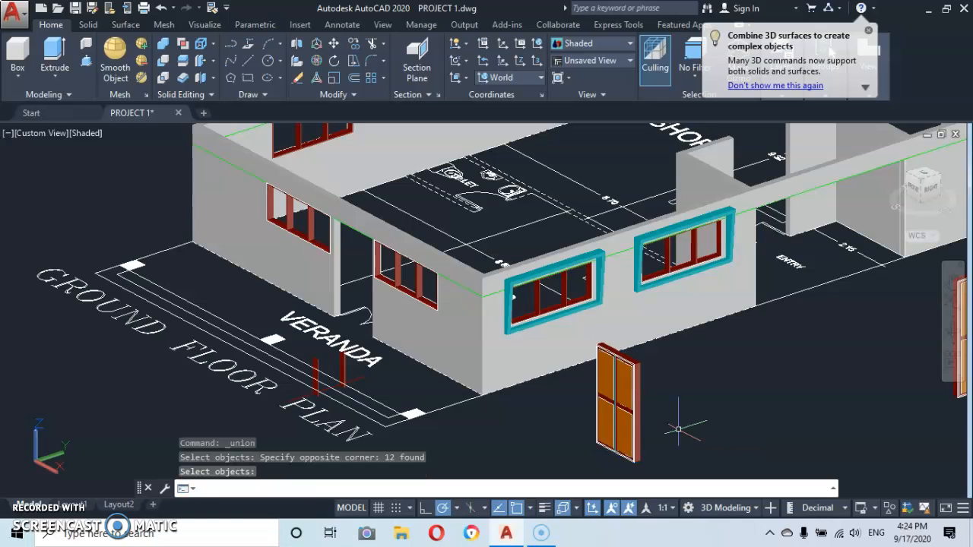
Move the joined double door by its upper corner into the upper corner of the veranda wall's doorway
{"action": "left_click", "coordinate": [586, 373]}
{"action": "left_click", "coordinate": [639, 363]}
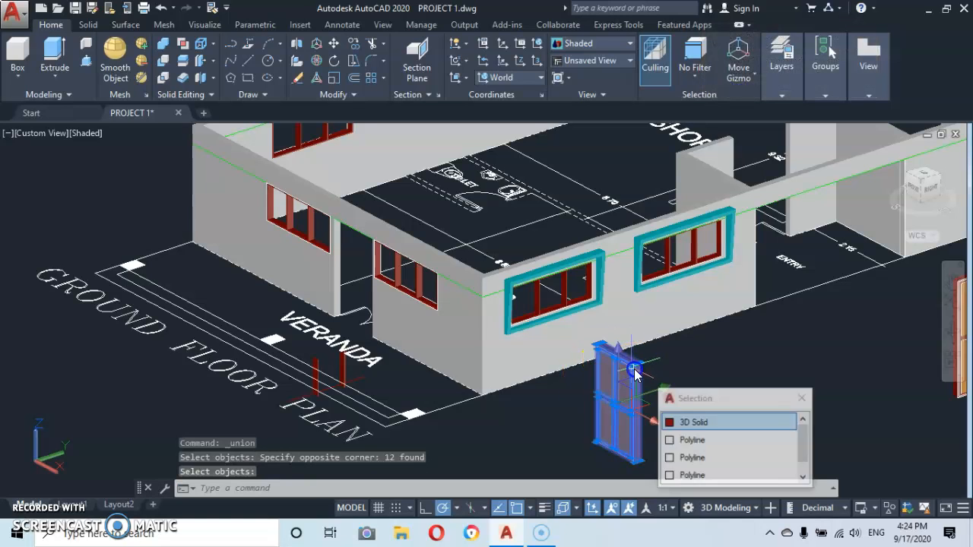
{"action": "right_click", "coordinate": [817, 391]}
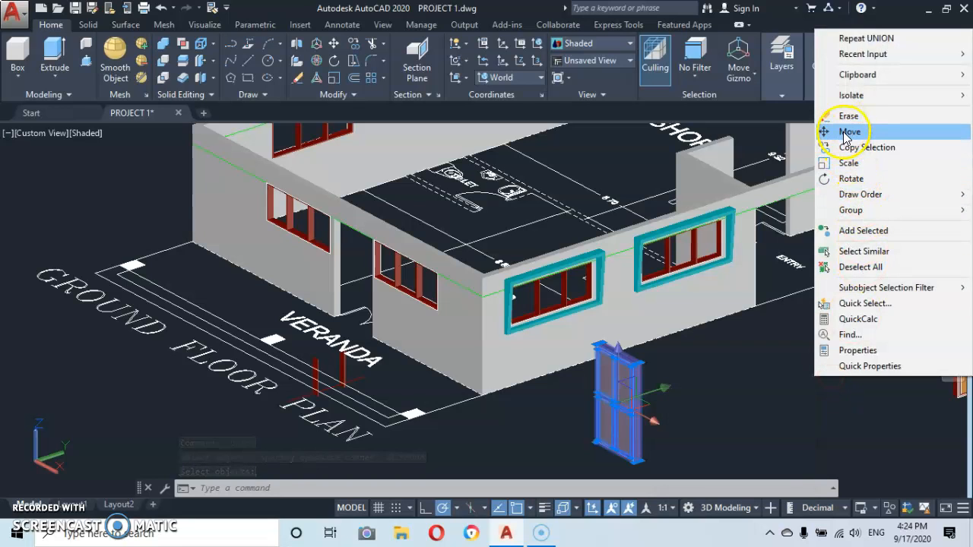
{"action": "left_click", "coordinate": [849, 133]}
{"action": "scroll", "coordinate": [598, 347], "scroll_direction": "up", "scroll_amount": 5}
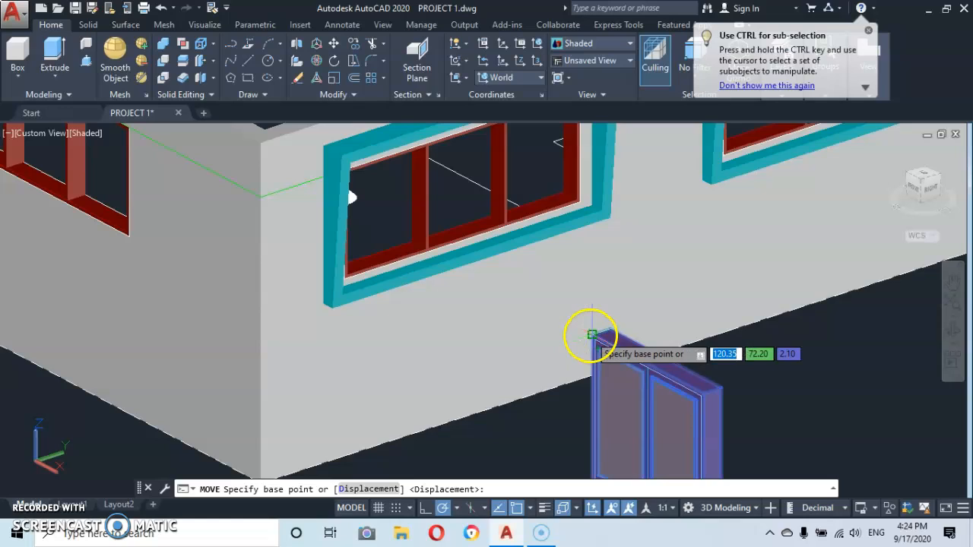
{"action": "left_click", "coordinate": [591, 334]}
{"action": "scroll", "coordinate": [269, 319], "scroll_direction": "down", "scroll_amount": 4}
{"action": "middle_click_drag", "start_coordinate": [276, 311], "coordinate": [512, 316]}
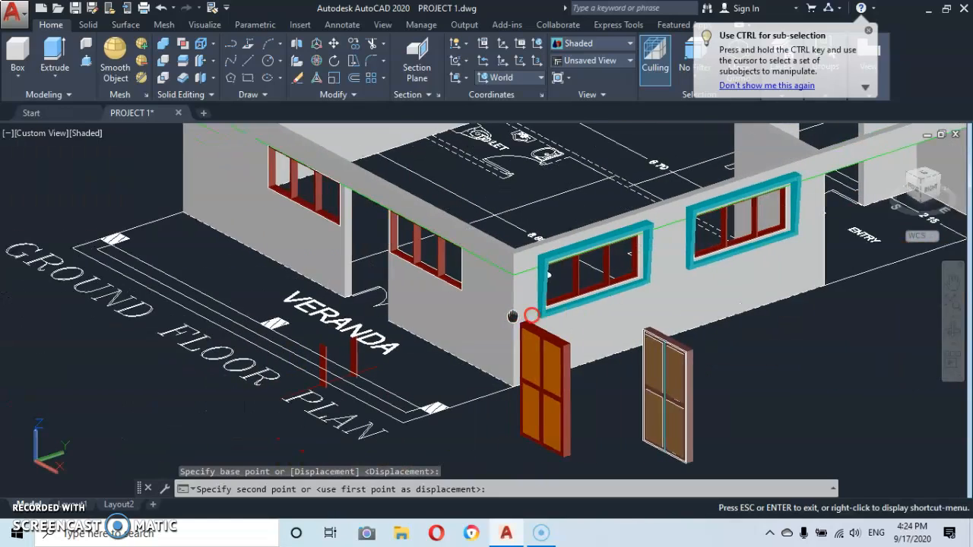
{"action": "scroll", "coordinate": [456, 261], "scroll_direction": "up", "scroll_amount": 5}
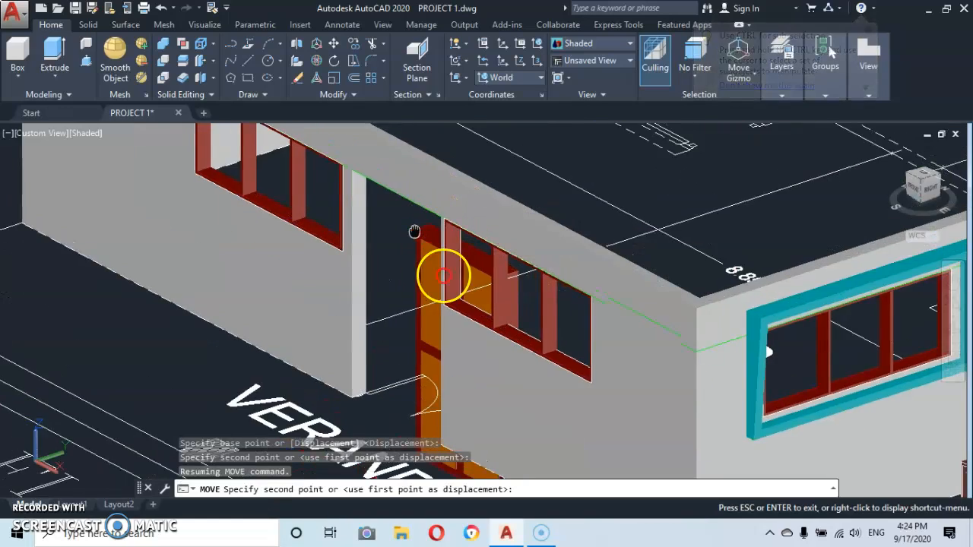
{"action": "middle_click_drag", "start_coordinate": [414, 231], "coordinate": [462, 311]}
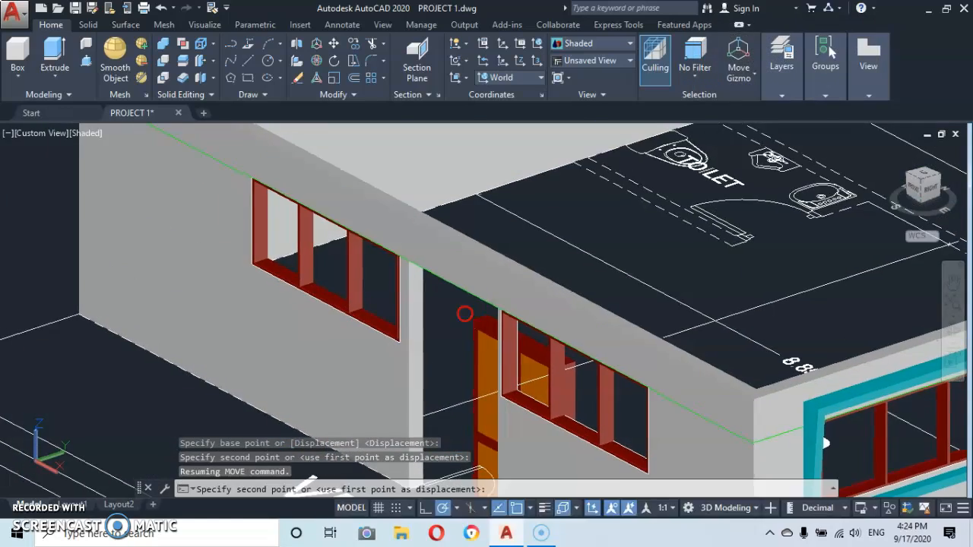
{"action": "left_click", "coordinate": [412, 262]}
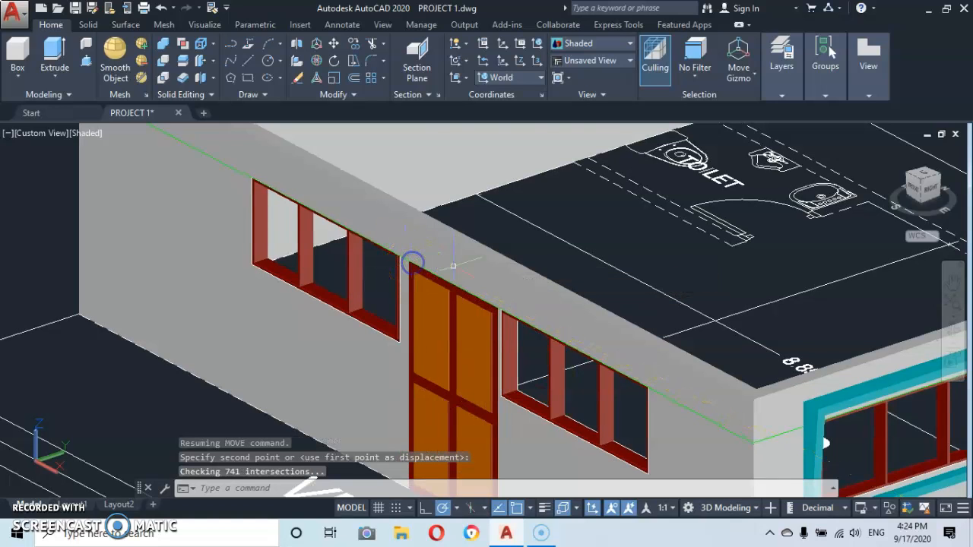
Move the other four-panel double door by its upper corner into the shop doorway beside the entry
{"action": "scroll", "coordinate": [412, 262], "scroll_direction": "down", "scroll_amount": 8}
{"action": "middle_click_drag", "start_coordinate": [456, 308], "coordinate": [289, 342]}
{"action": "scroll", "coordinate": [304, 347], "scroll_direction": "up", "scroll_amount": 5}
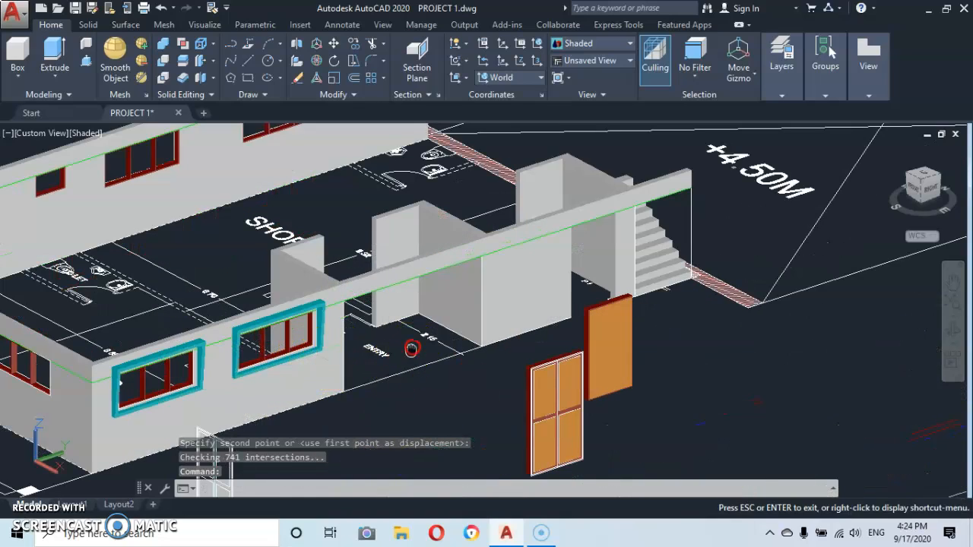
{"action": "middle_click_drag", "start_coordinate": [411, 349], "coordinate": [411, 274]}
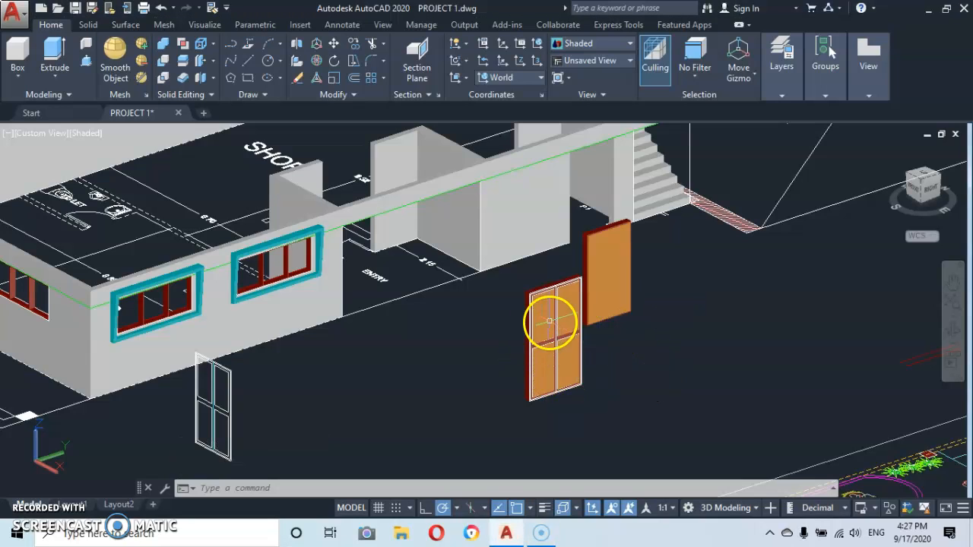
{"action": "left_click", "coordinate": [550, 321]}
{"action": "right_click", "coordinate": [701, 409]}
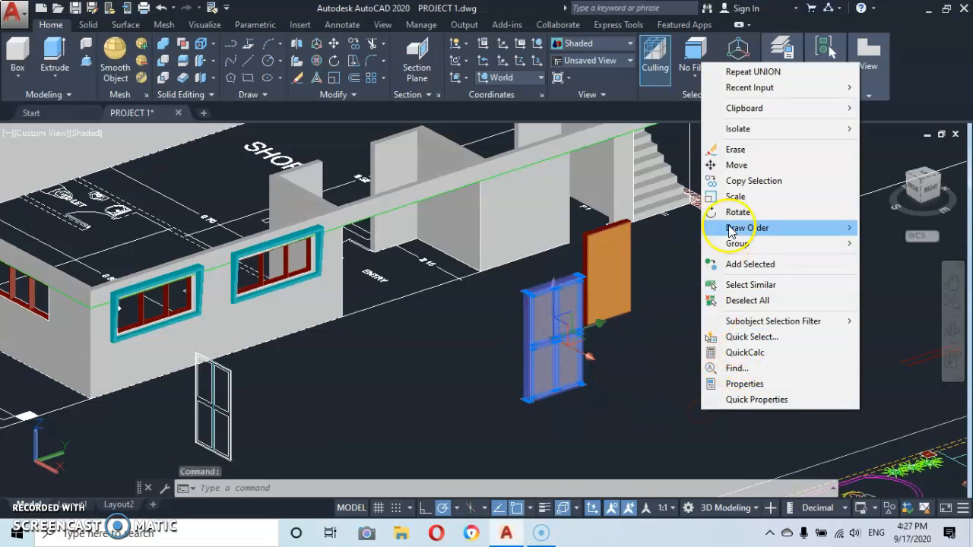
{"action": "left_click", "coordinate": [741, 166]}
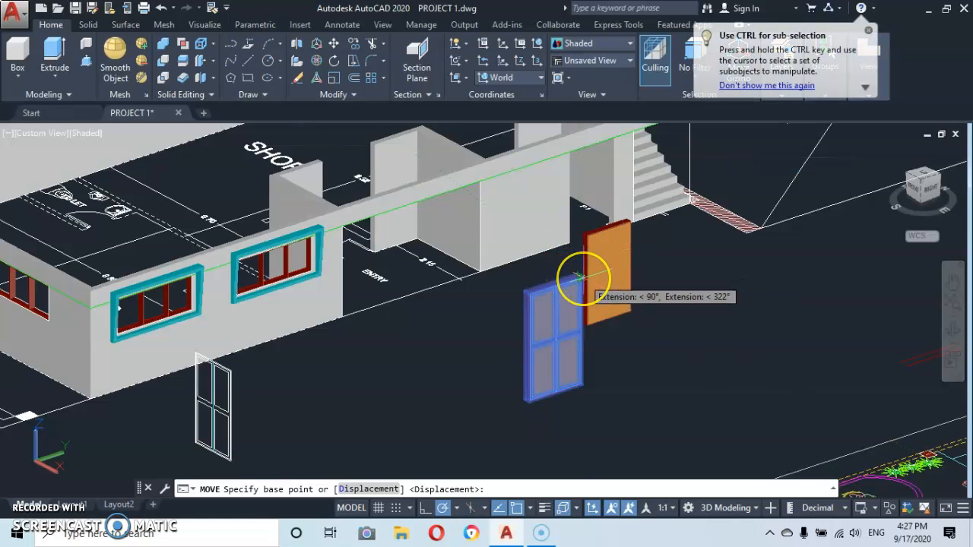
{"action": "scroll", "coordinate": [581, 275], "scroll_direction": "up", "scroll_amount": 4}
{"action": "left_click", "coordinate": [581, 276]}
{"action": "scroll", "coordinate": [386, 267], "scroll_direction": "down", "scroll_amount": 5}
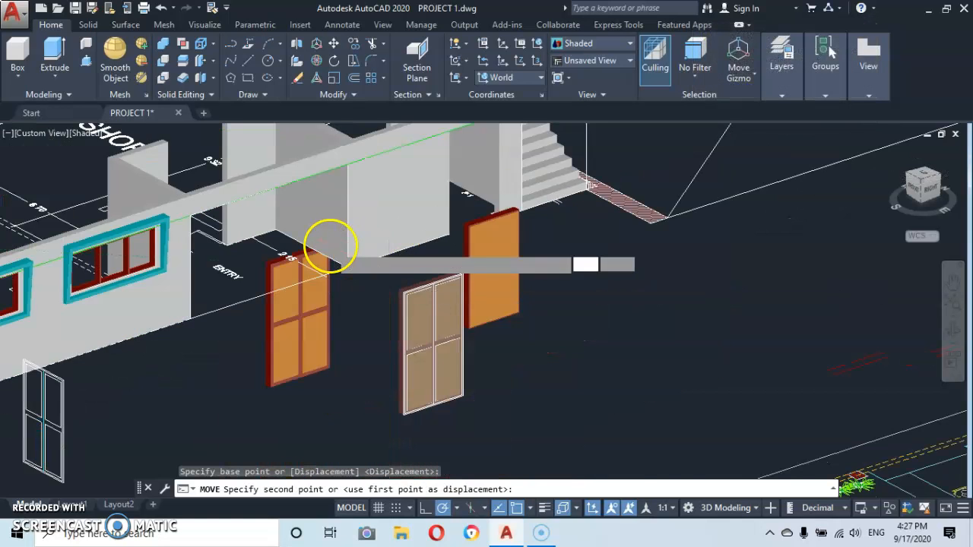
{"action": "scroll", "coordinate": [330, 245], "scroll_direction": "down", "scroll_amount": 6}
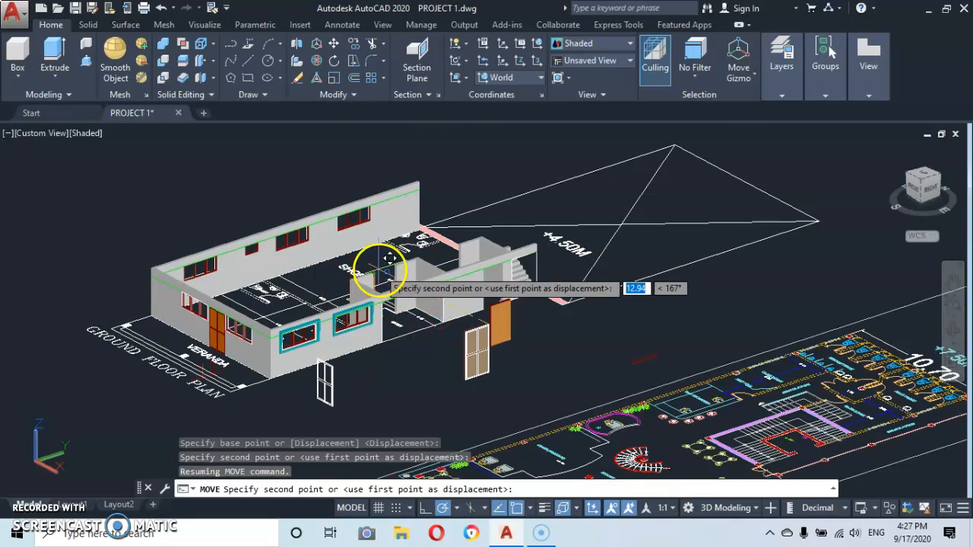
{"action": "scroll", "coordinate": [389, 260], "scroll_direction": "up", "scroll_amount": 4}
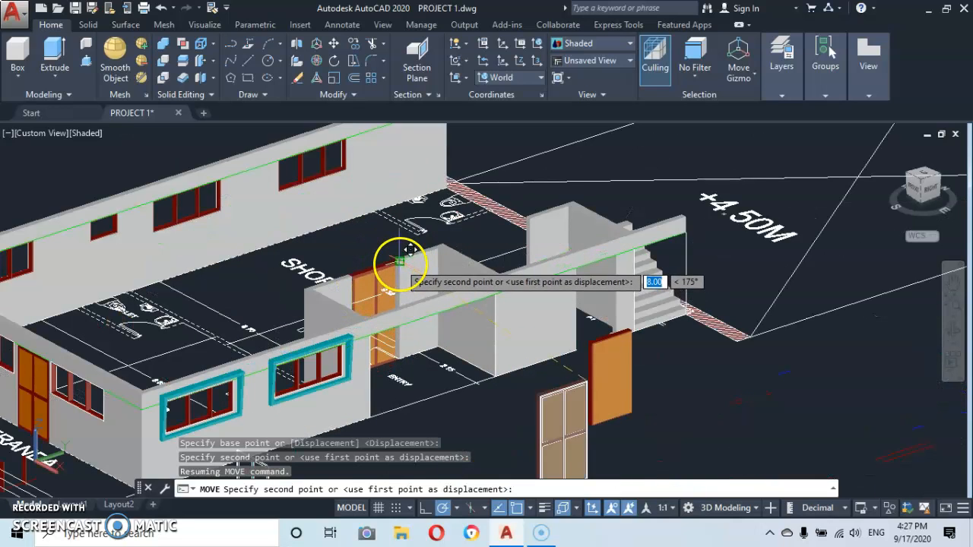
{"action": "left_click", "coordinate": [399, 262]}
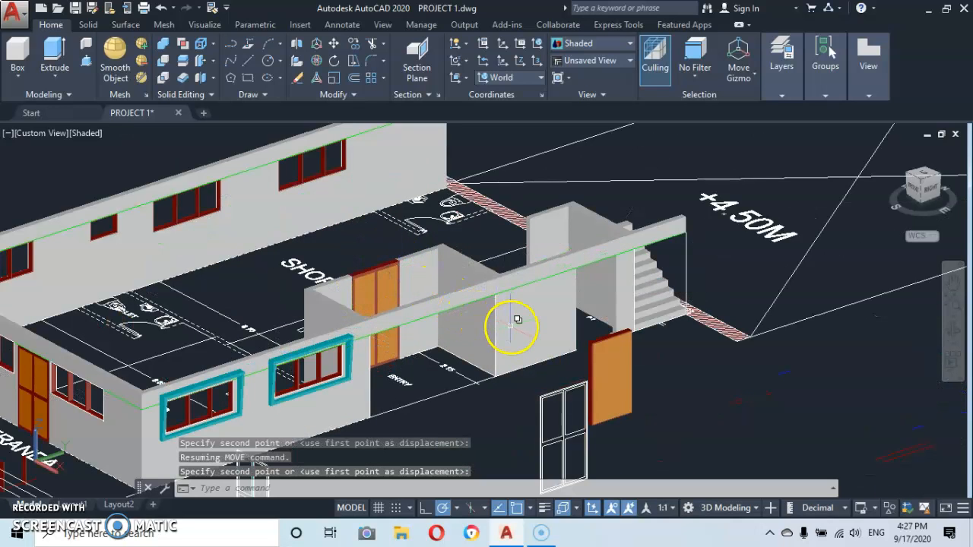
Move the single-panel door by its upper corner into the upper corner of the doorway beside the staircase
{"action": "scroll", "coordinate": [516, 320], "scroll_direction": "down", "scroll_amount": 5}
{"action": "middle_click_drag", "start_coordinate": [510, 326], "coordinate": [445, 303]}
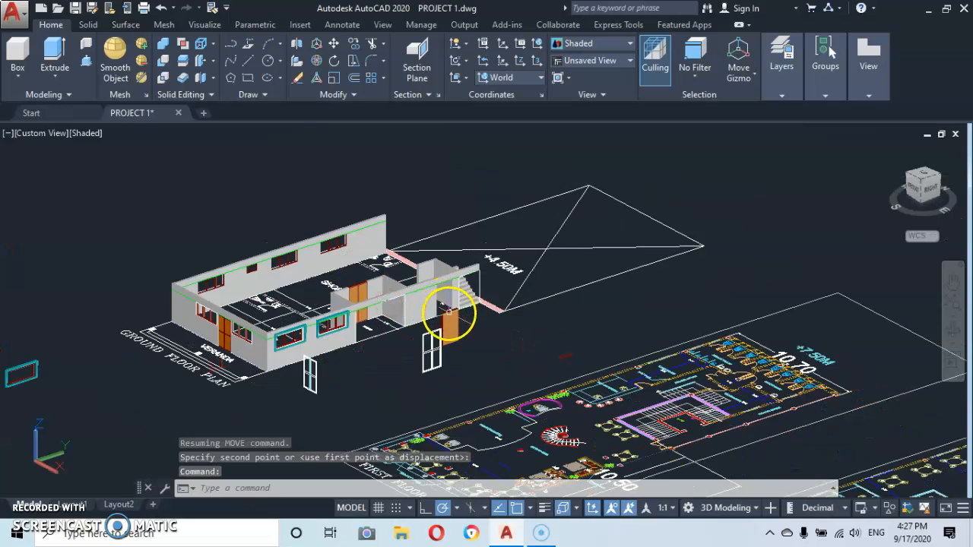
{"action": "scroll", "coordinate": [448, 312], "scroll_direction": "up", "scroll_amount": 4}
{"action": "left_click", "coordinate": [459, 339]}
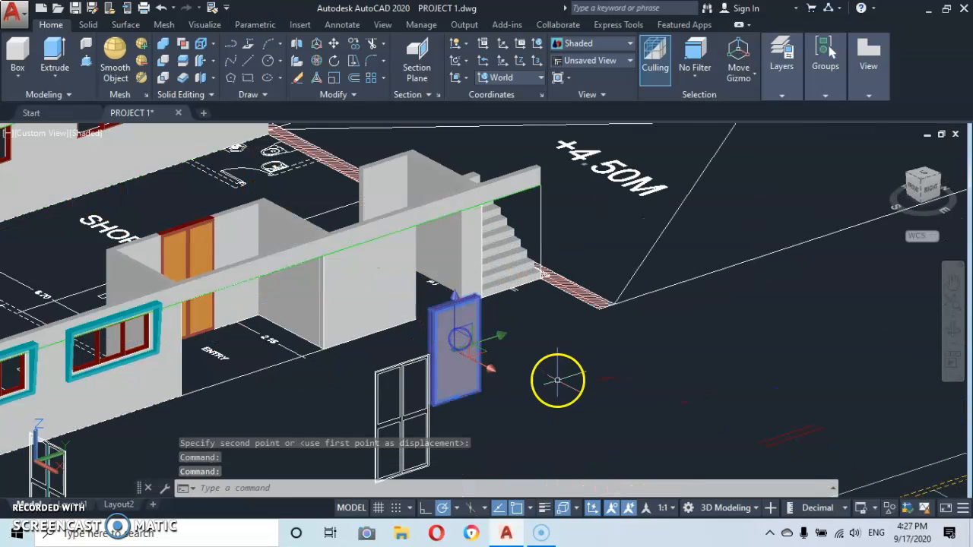
{"action": "right_click", "coordinate": [613, 404]}
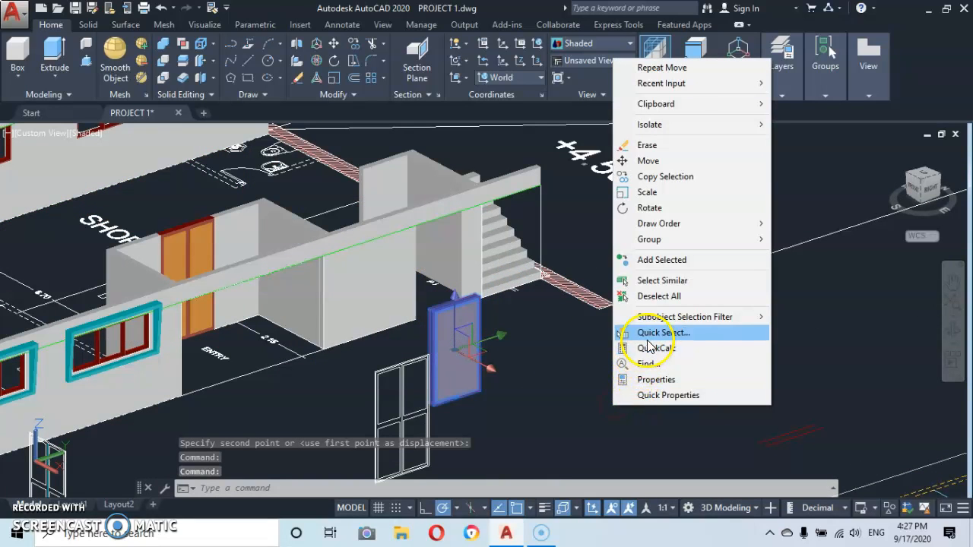
{"action": "left_click", "coordinate": [659, 163]}
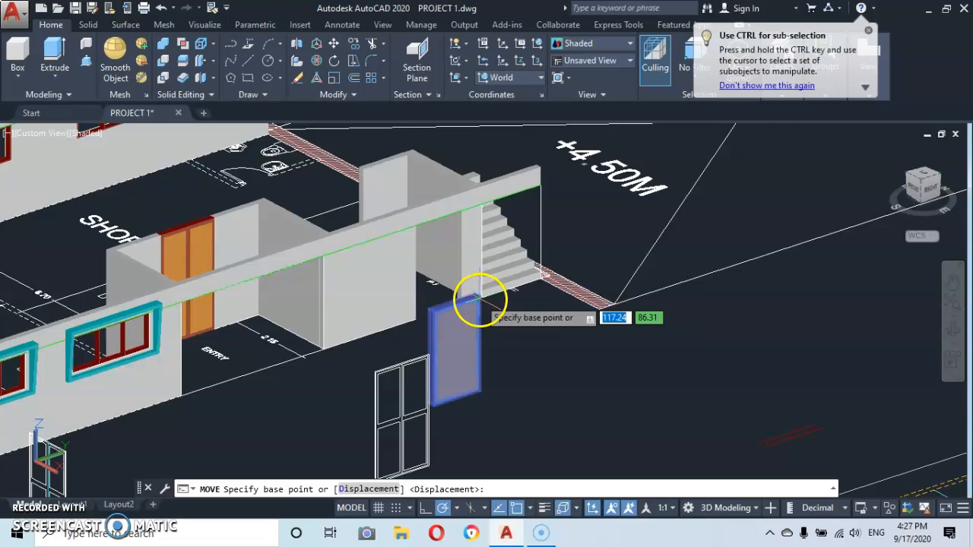
{"action": "scroll", "coordinate": [478, 298], "scroll_direction": "up", "scroll_amount": 3}
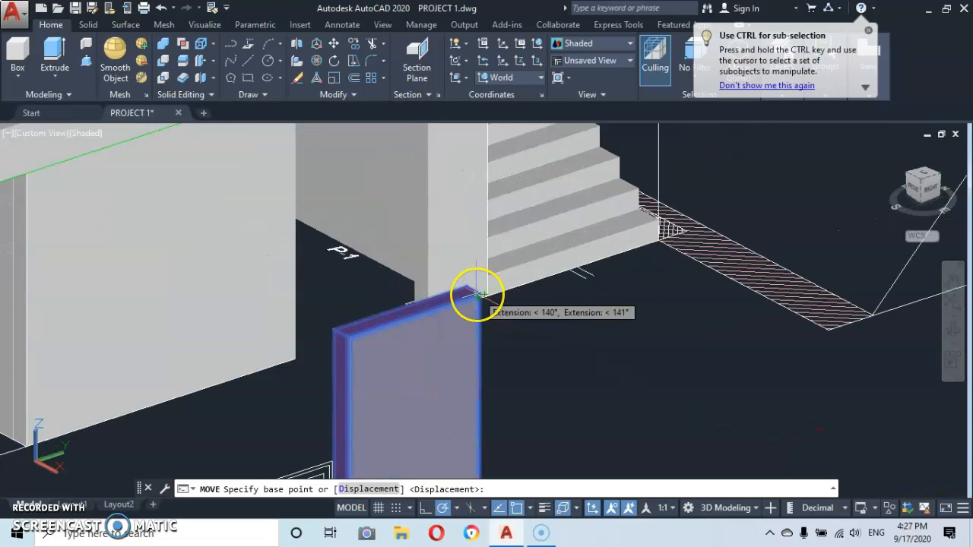
{"action": "left_click", "coordinate": [477, 295]}
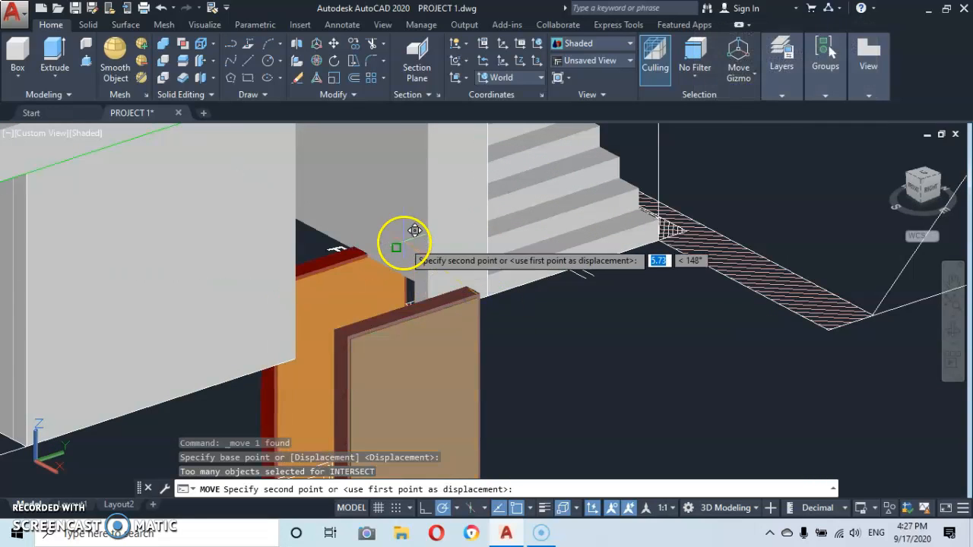
{"action": "scroll", "coordinate": [414, 231], "scroll_direction": "down", "scroll_amount": 5}
{"action": "middle_click_drag", "start_coordinate": [404, 243], "coordinate": [412, 334]}
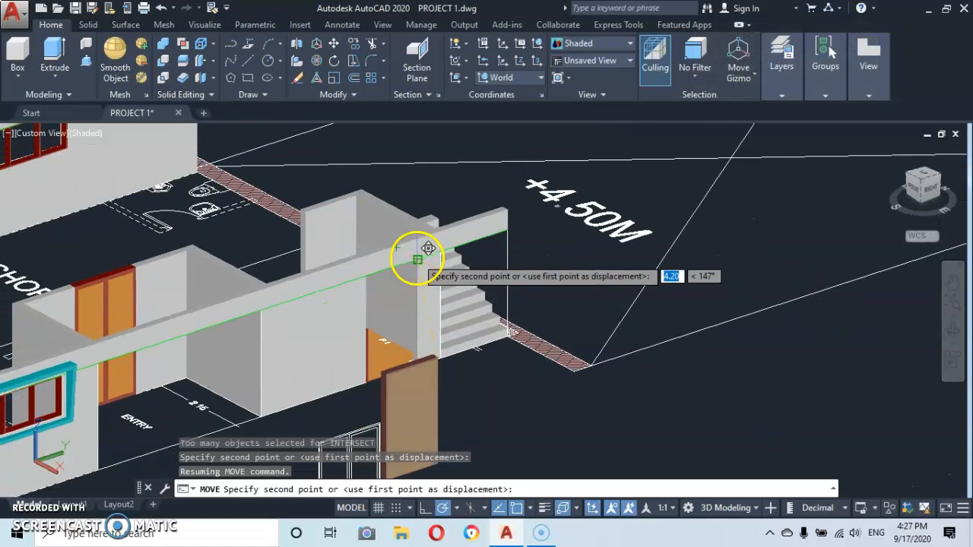
{"action": "left_click", "coordinate": [417, 258]}
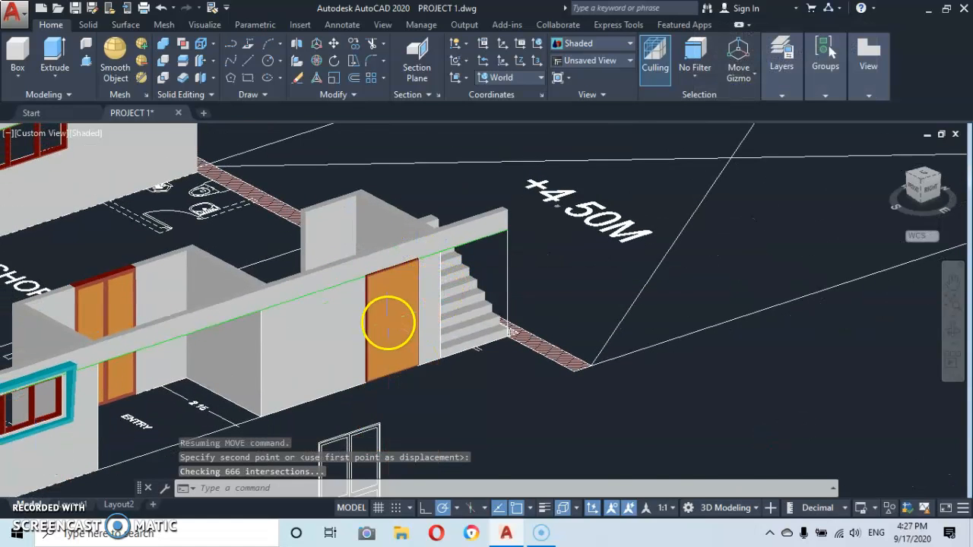
Move the stair-side door and the shop's double door together 0.1 inward into the wall thickness at 180°
{"action": "scroll", "coordinate": [388, 323], "scroll_direction": "down", "scroll_amount": 5}
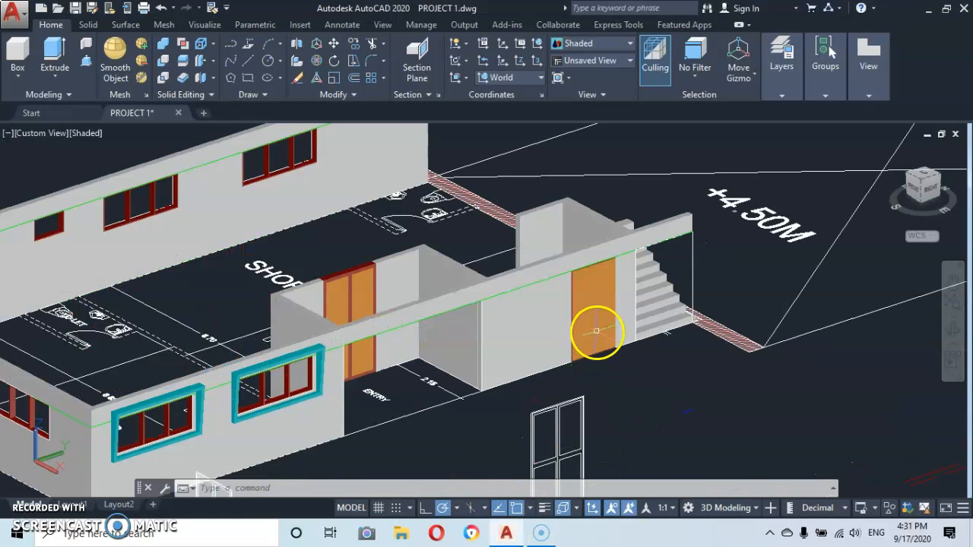
{"action": "left_click", "coordinate": [597, 331]}
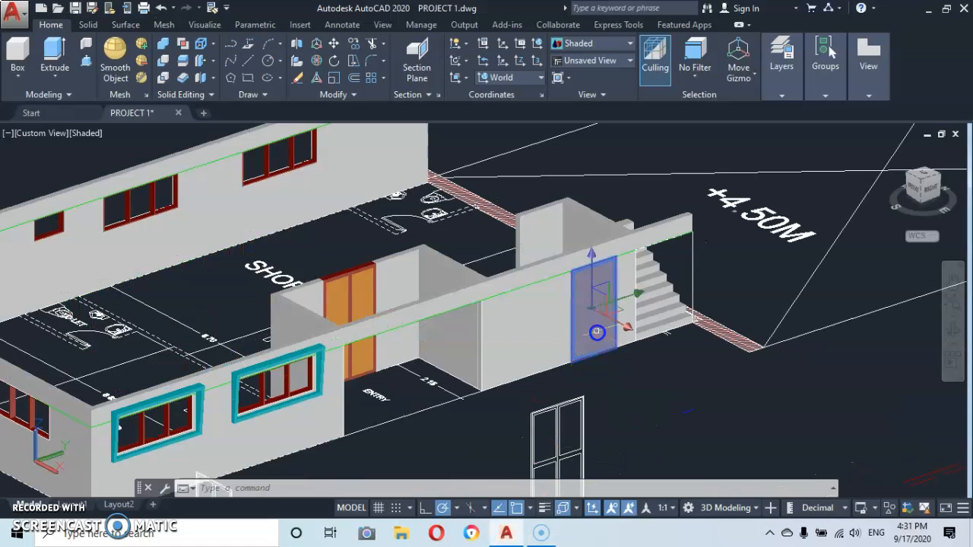
{"action": "left_click", "coordinate": [369, 357]}
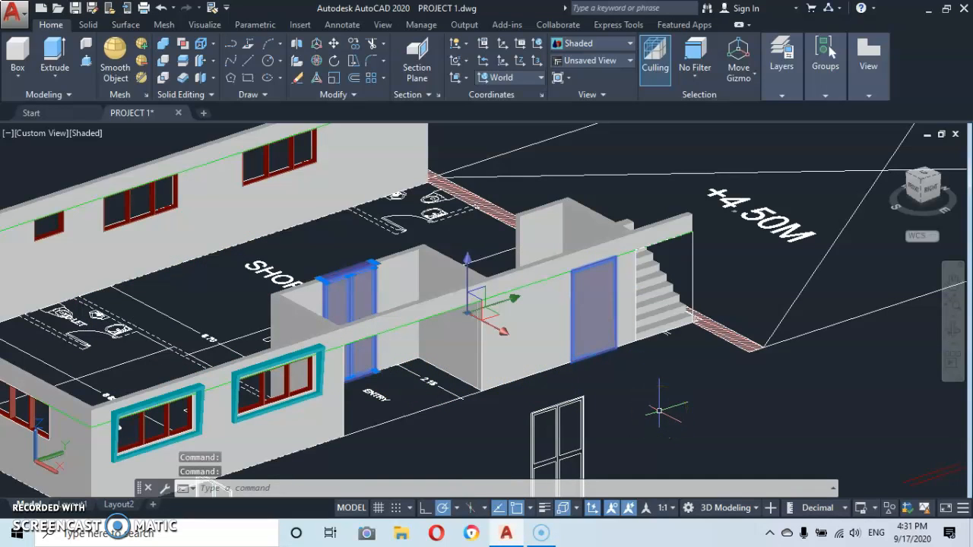
{"action": "right_click", "coordinate": [682, 430]}
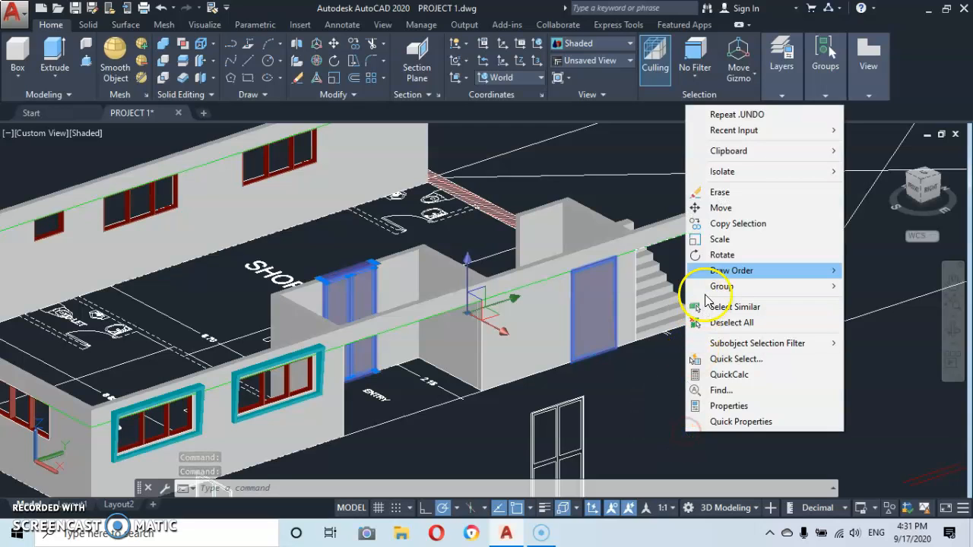
{"action": "left_click", "coordinate": [730, 209]}
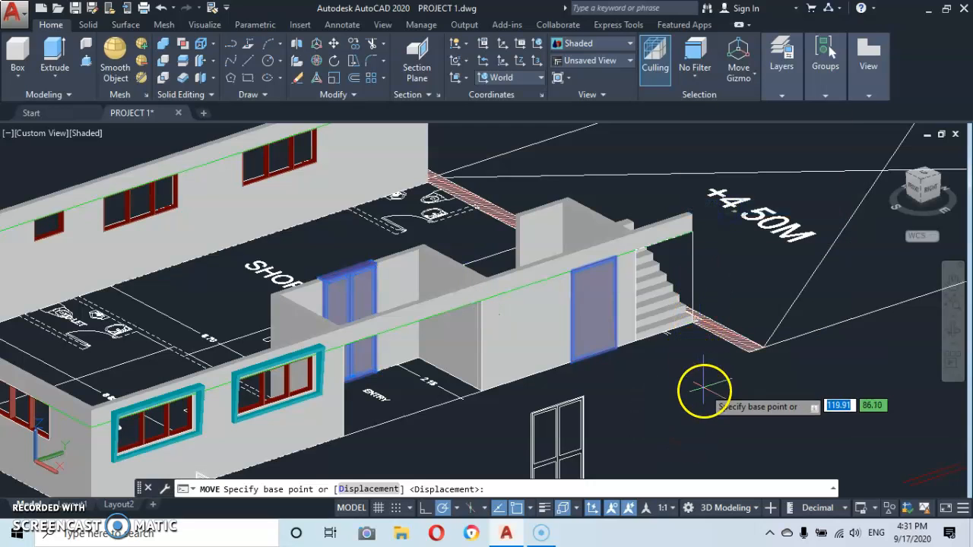
{"action": "left_click", "coordinate": [724, 408]}
{"action": "left_click", "coordinate": [686, 392]}
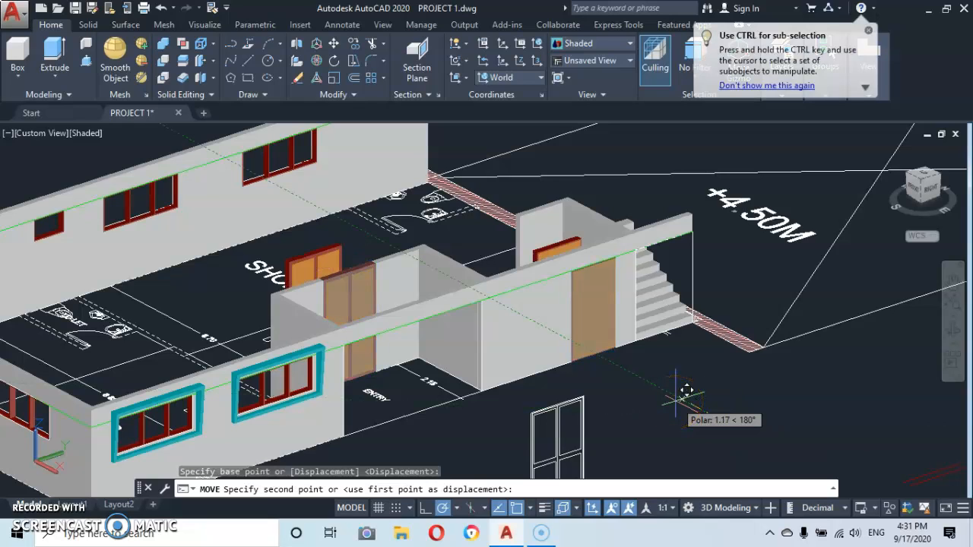
{"action": "type", "text": "."}
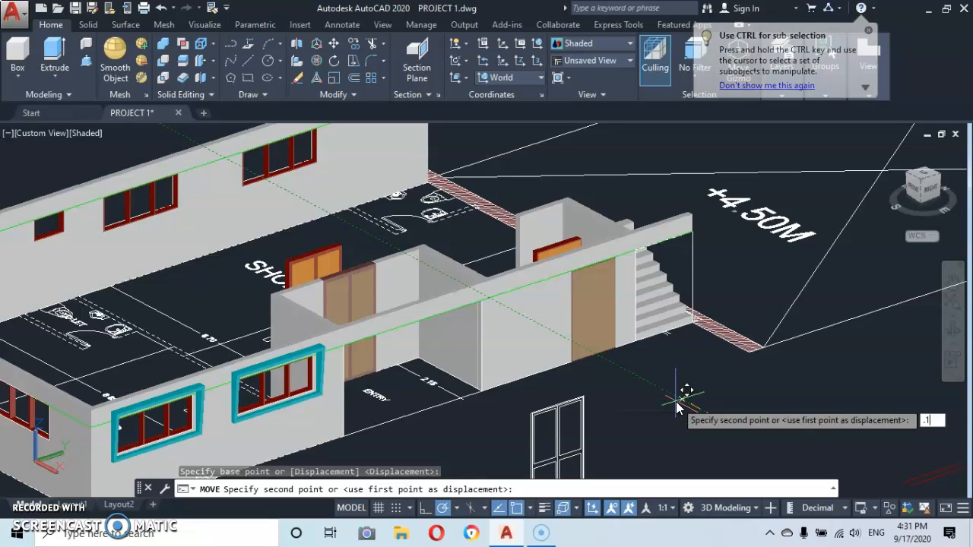
{"action": "type", "text": "1"}
{"action": "key", "text": "Return"}
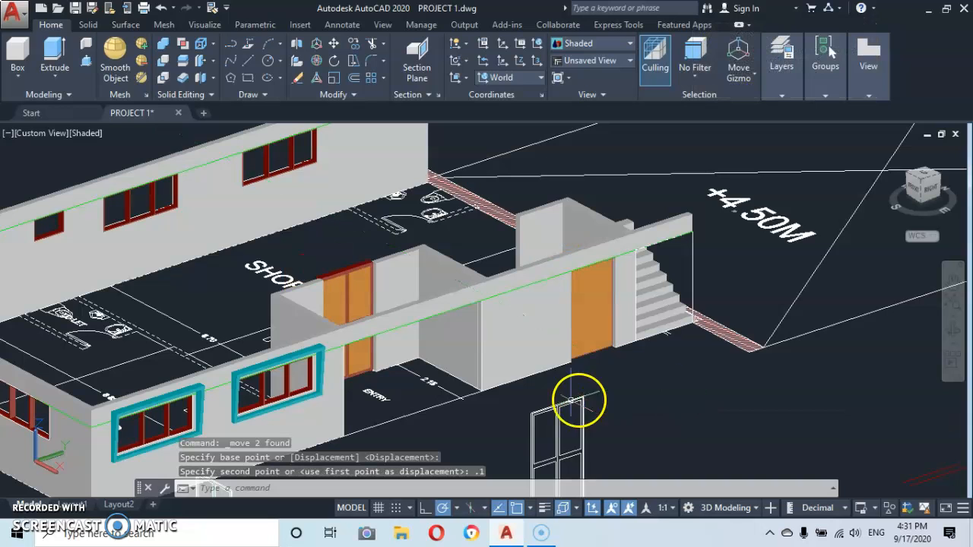
{"action": "scroll", "coordinate": [598, 357], "scroll_direction": "up", "scroll_amount": 5}
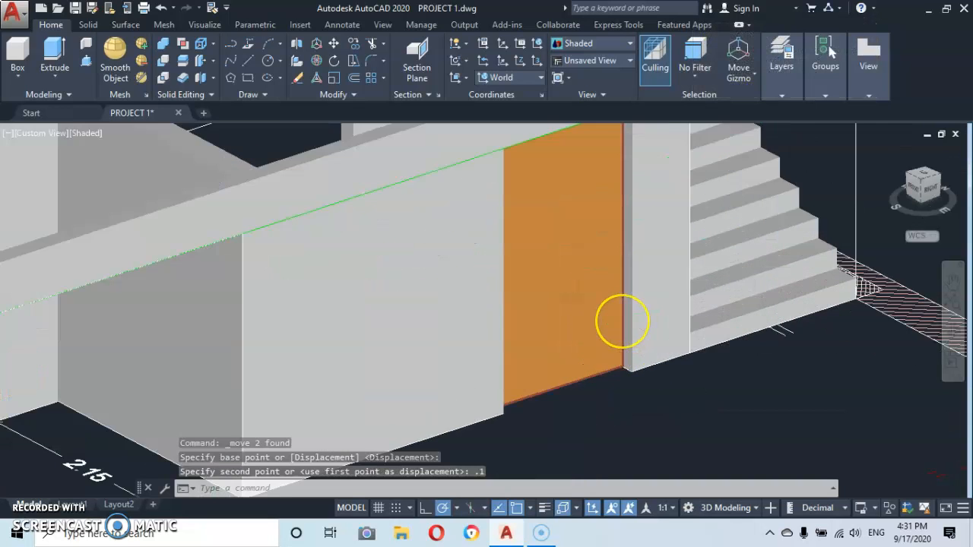
{"action": "scroll", "coordinate": [621, 320], "scroll_direction": "down", "scroll_amount": 5}
{"action": "middle_click_drag", "start_coordinate": [624, 316], "coordinate": [632, 276]}
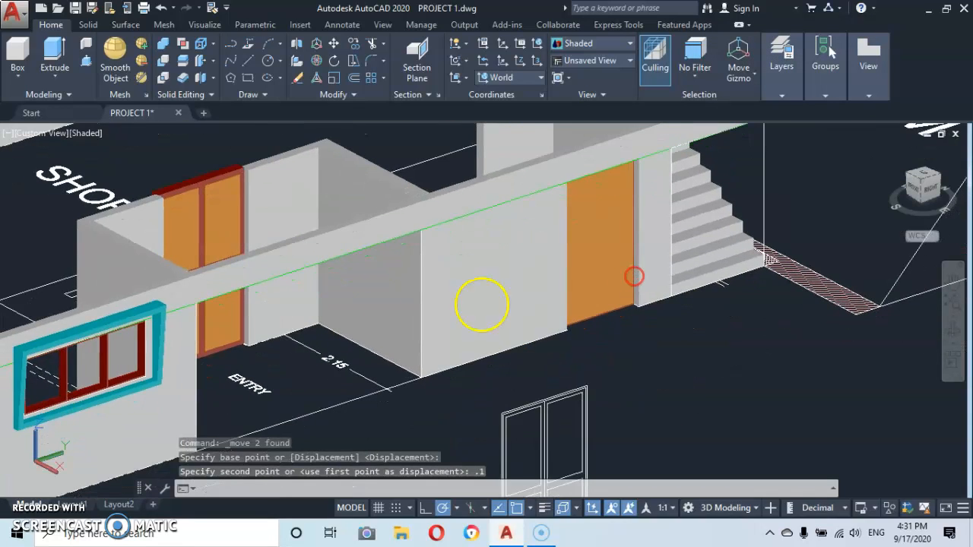
Move the veranda's four-panel double door 0.1 inward into the wall thickness at 90°
{"action": "scroll", "coordinate": [284, 340], "scroll_direction": "up", "scroll_amount": 3}
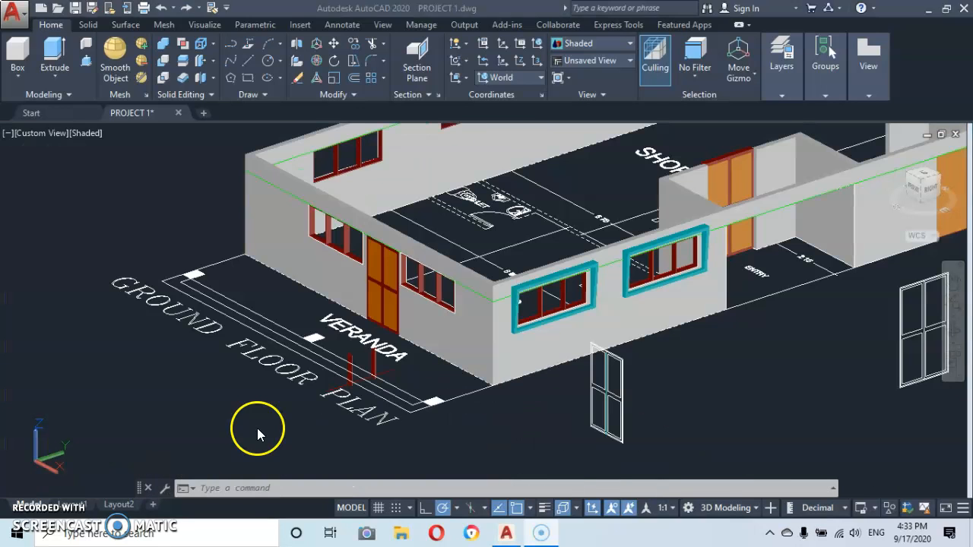
{"action": "left_click", "coordinate": [385, 304]}
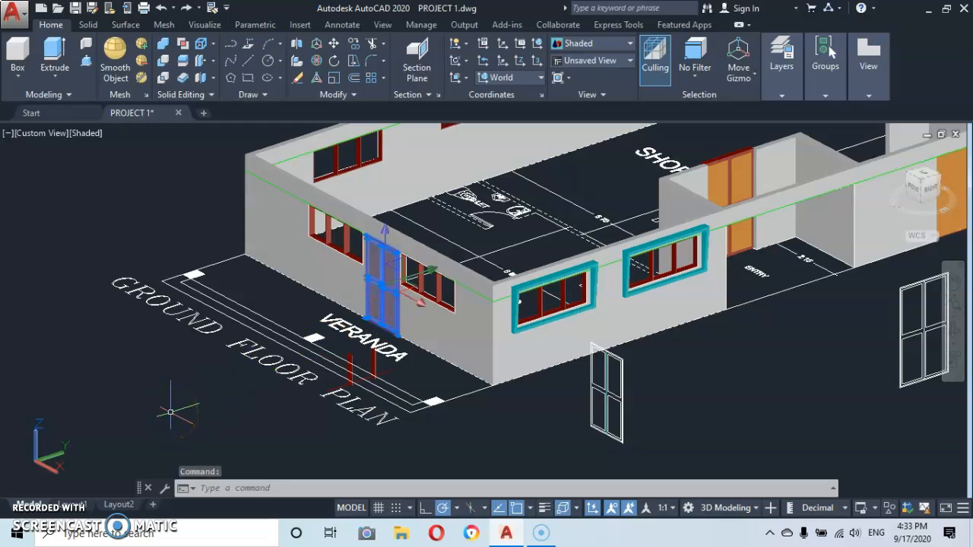
{"action": "right_click", "coordinate": [177, 330]}
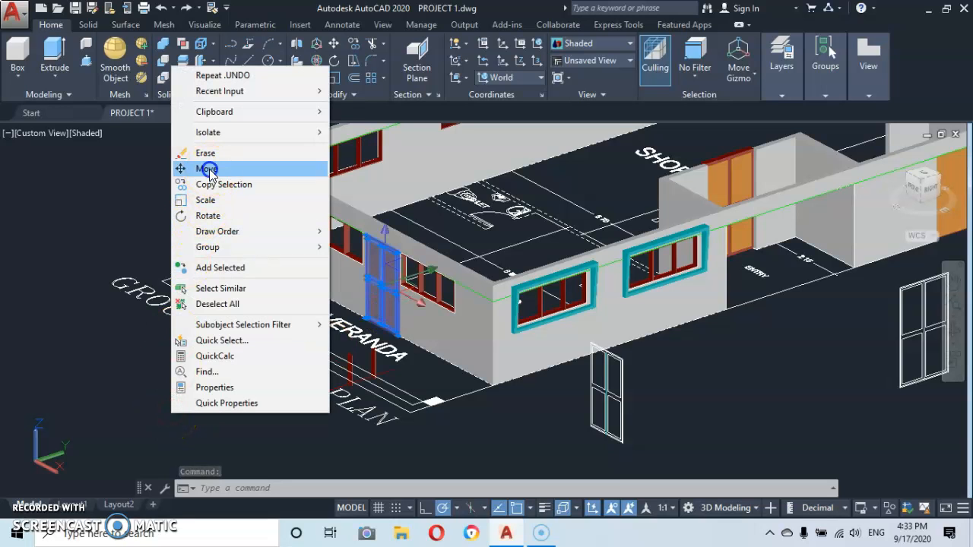
{"action": "left_click", "coordinate": [189, 163]}
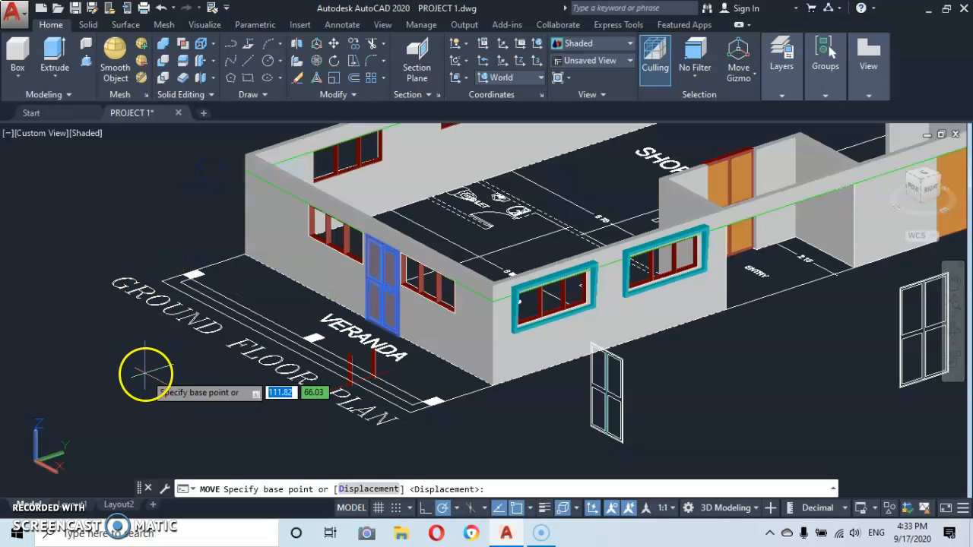
{"action": "left_click", "coordinate": [91, 427]}
{"action": "left_click", "coordinate": [116, 419]}
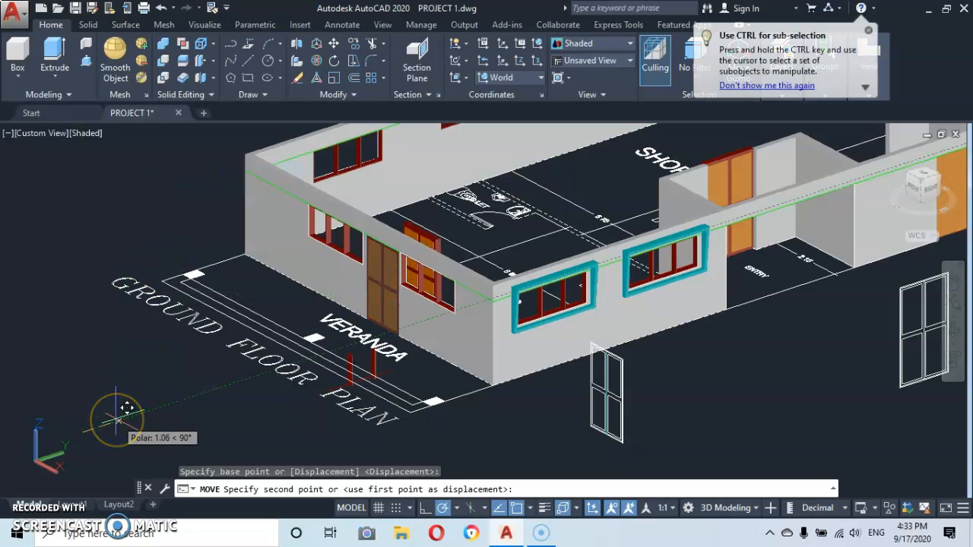
{"action": "type", "text": "."}
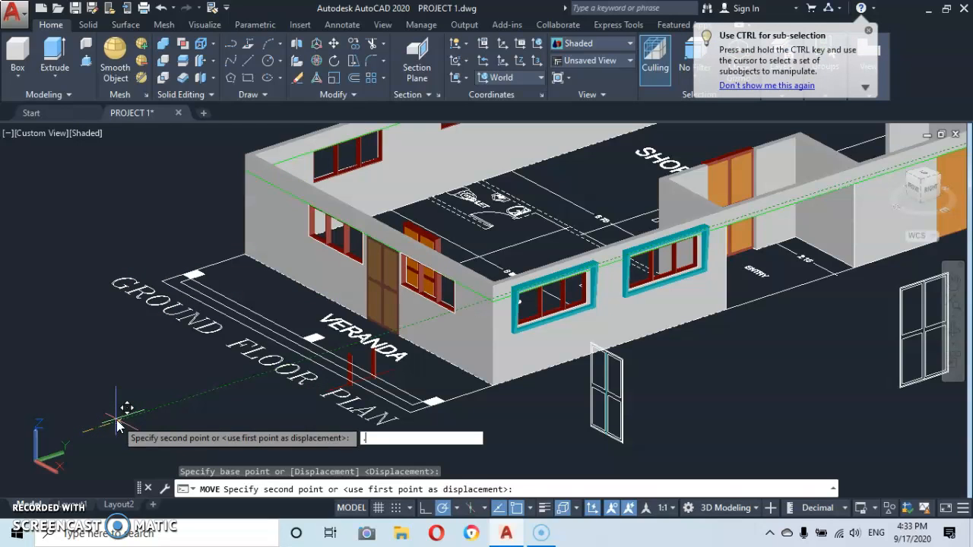
{"action": "type", "text": "1"}
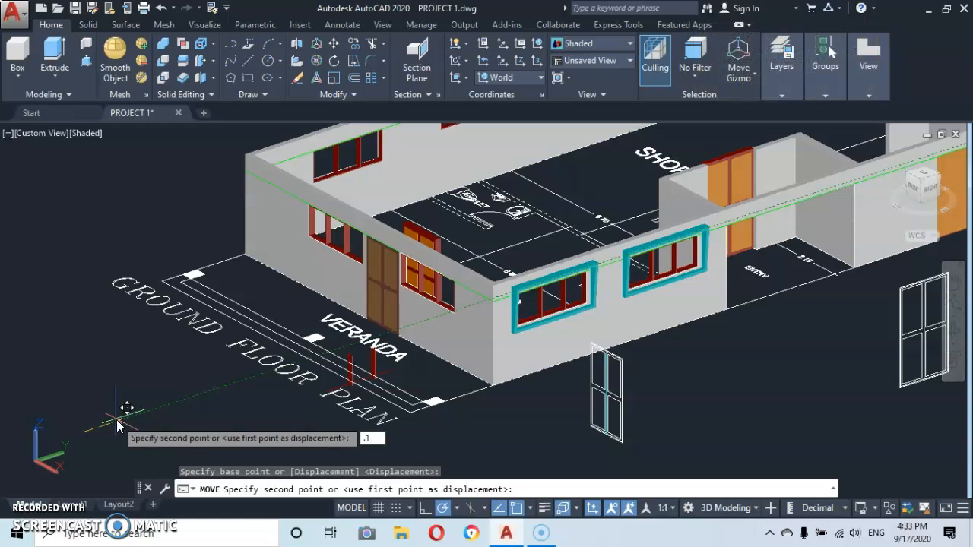
{"action": "key", "text": "Return"}
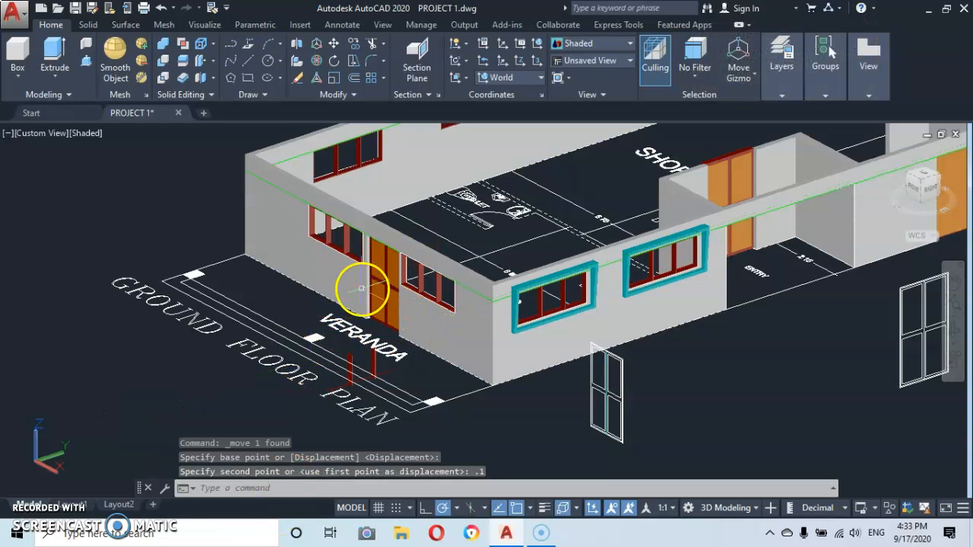
{"action": "scroll", "coordinate": [383, 291], "scroll_direction": "up", "scroll_amount": 5}
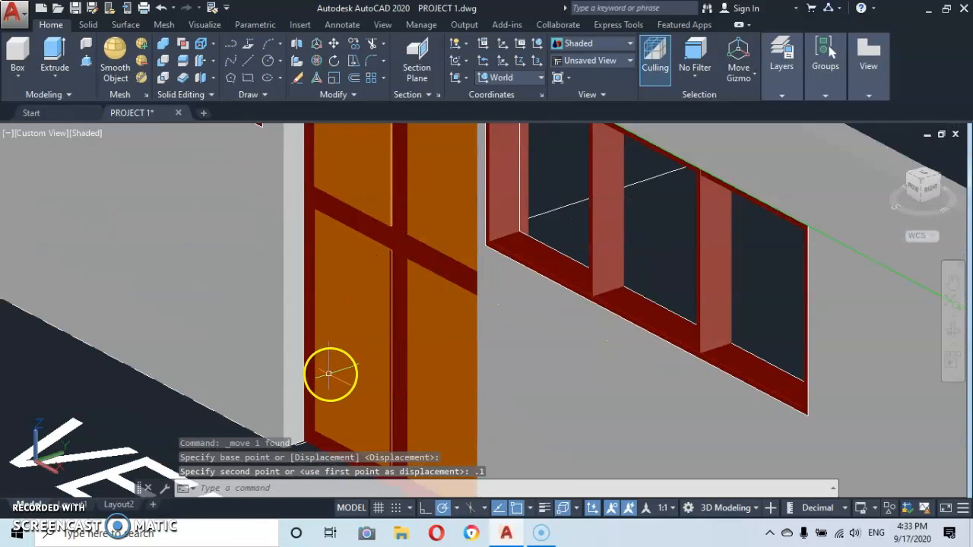
{"action": "scroll", "coordinate": [328, 374], "scroll_direction": "down", "scroll_amount": 6}
{"action": "middle_click_drag", "start_coordinate": [329, 374], "coordinate": [330, 257]}
{"action": "scroll", "coordinate": [331, 257], "scroll_direction": "up", "scroll_amount": 3}
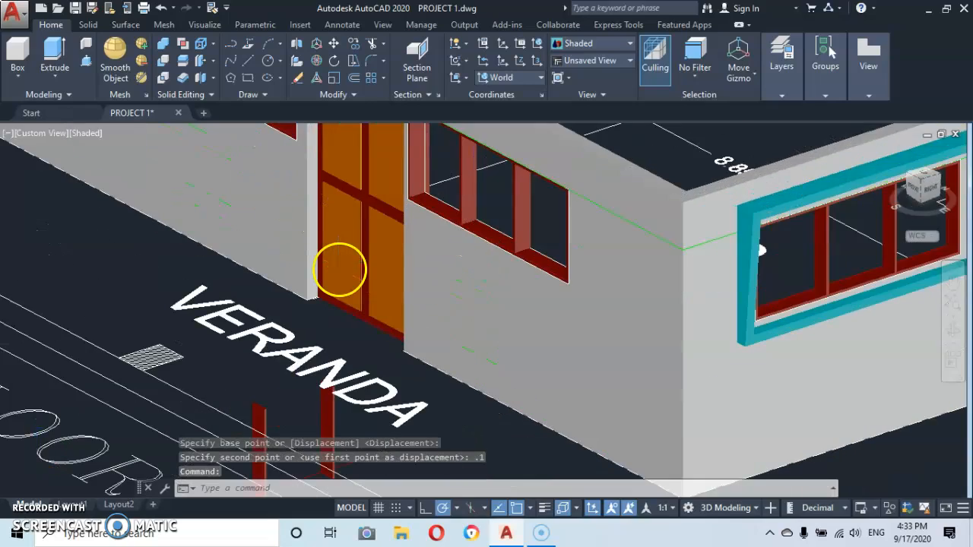
Trace the hatched footprint of the veranda's corner column beside the building's front corner with a closed polyline
{"action": "scroll", "coordinate": [339, 270], "scroll_direction": "down", "scroll_amount": 8}
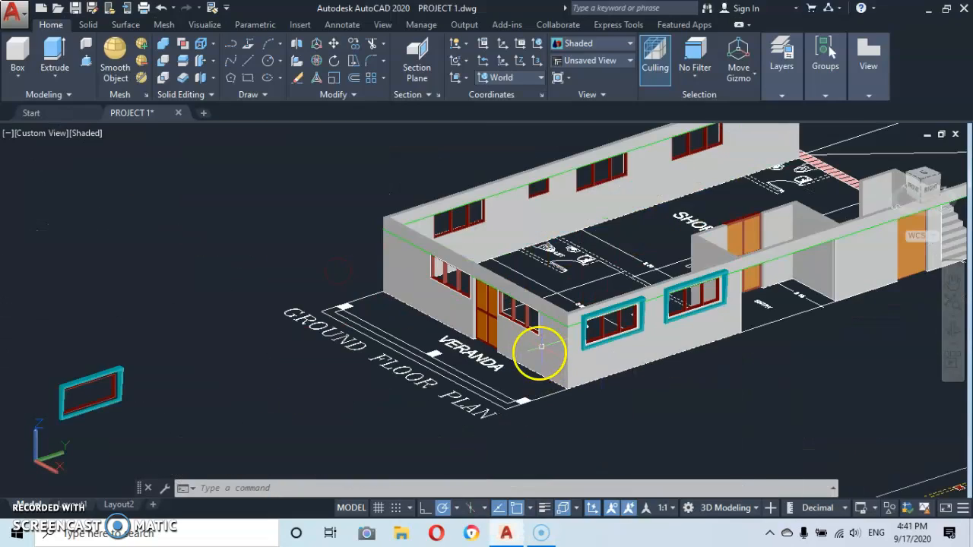
{"action": "scroll", "coordinate": [549, 335], "scroll_direction": "up", "scroll_amount": 6}
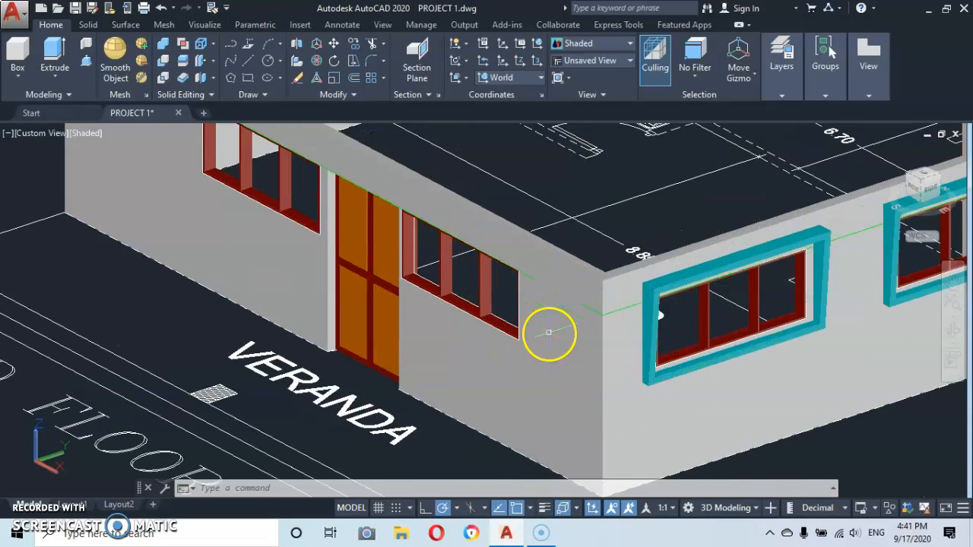
{"action": "middle_click_drag", "start_coordinate": [549, 333], "coordinate": [658, 227]}
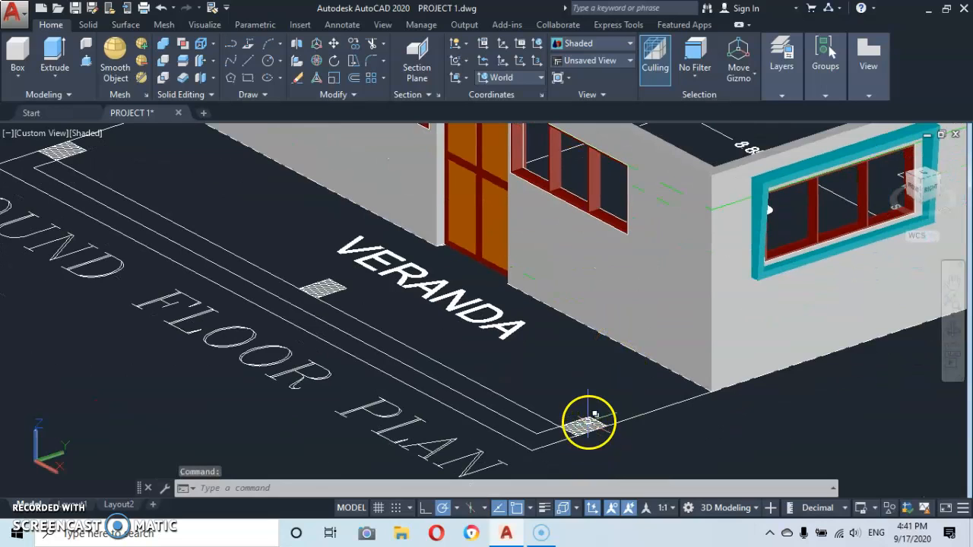
{"action": "middle_click_drag", "start_coordinate": [589, 416], "coordinate": [537, 365]}
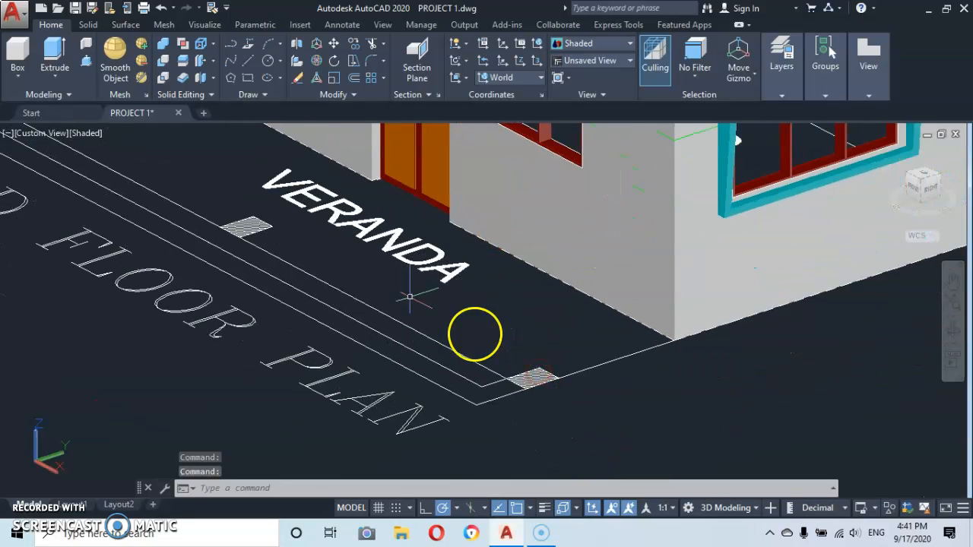
{"action": "left_click", "coordinate": [229, 49]}
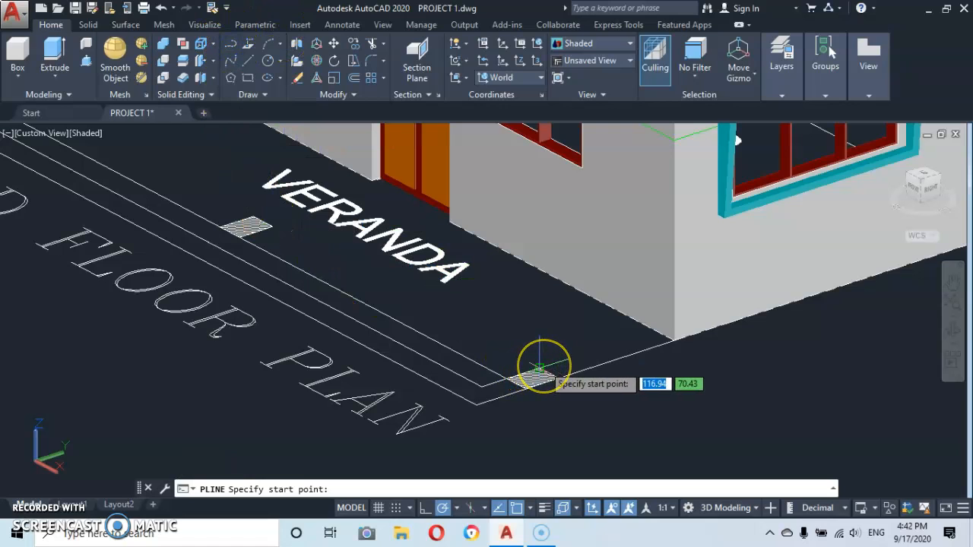
{"action": "scroll", "coordinate": [539, 369], "scroll_direction": "up", "scroll_amount": 5}
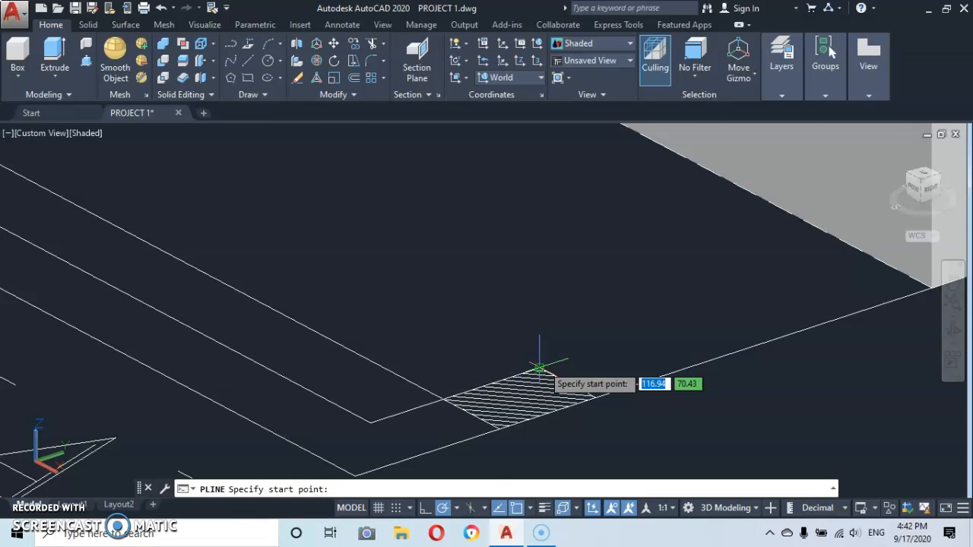
{"action": "left_click", "coordinate": [539, 368]}
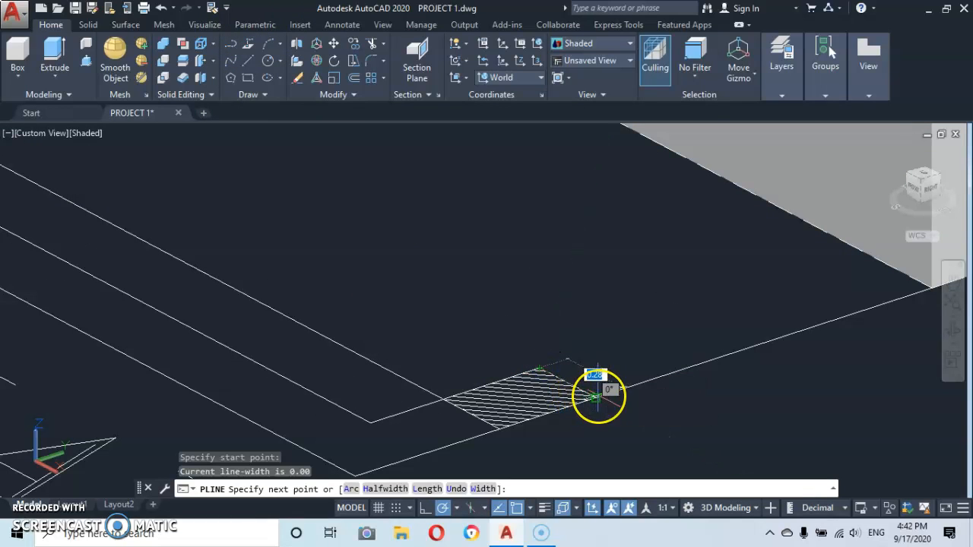
{"action": "scroll", "coordinate": [598, 395], "scroll_direction": "up", "scroll_amount": 4}
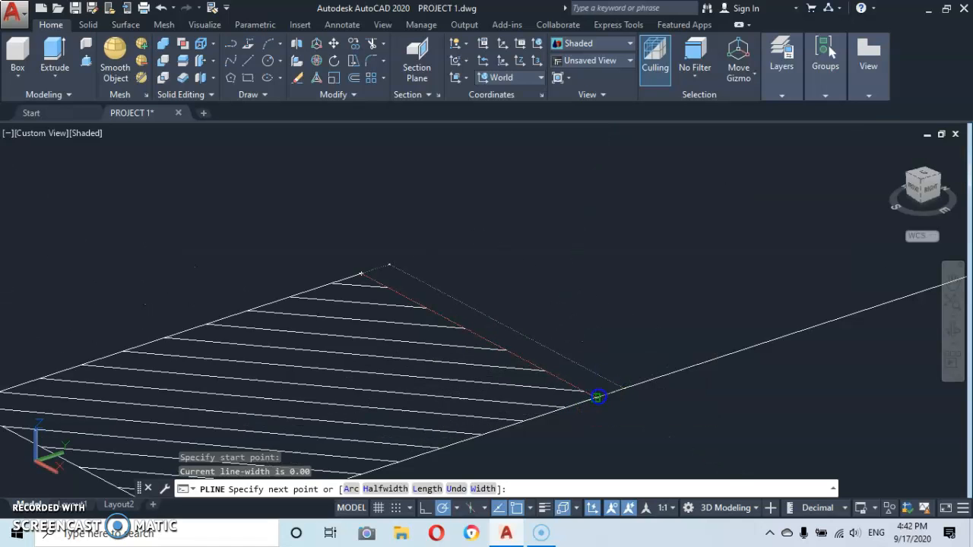
{"action": "left_click", "coordinate": [597, 396]}
{"action": "middle_click_drag", "start_coordinate": [474, 418], "coordinate": [728, 229]}
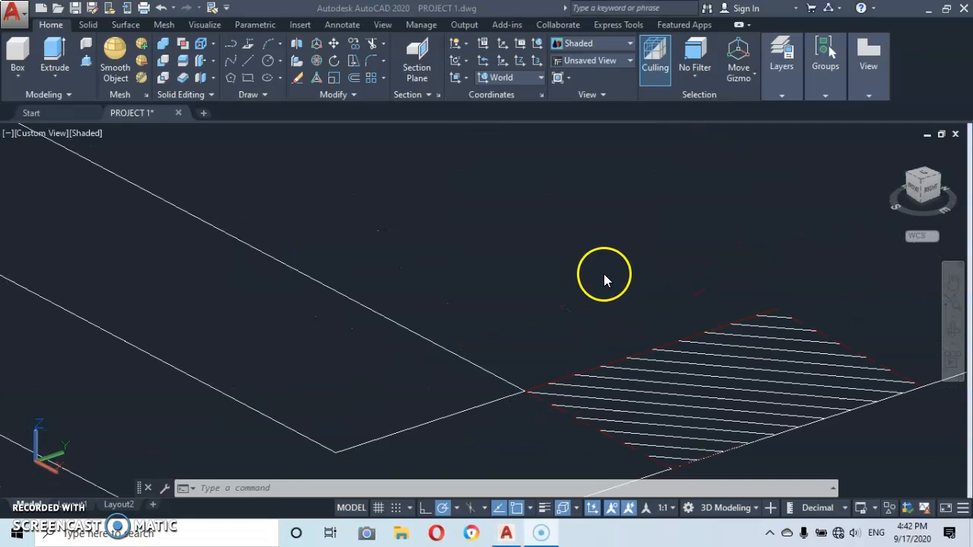
Move the red column outline off its hatch to the empty veranda floor nearby, using its corner as base point
{"action": "left_click", "coordinate": [604, 276]}
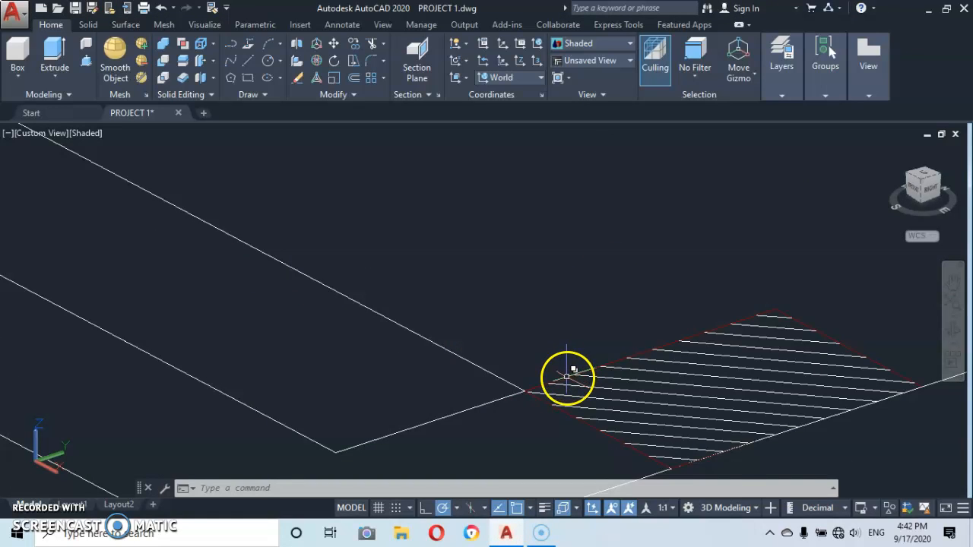
{"action": "left_click", "coordinate": [567, 376]}
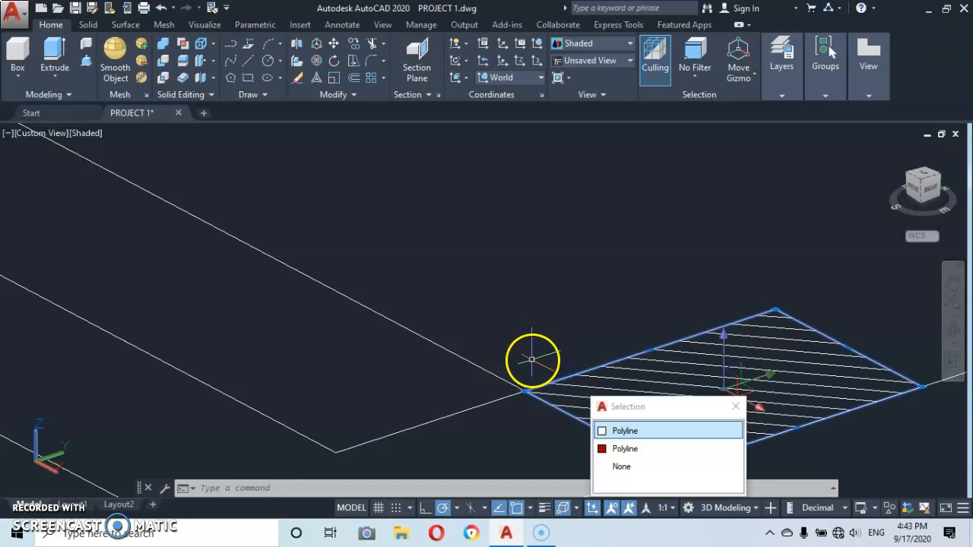
{"action": "left_click", "coordinate": [614, 448]}
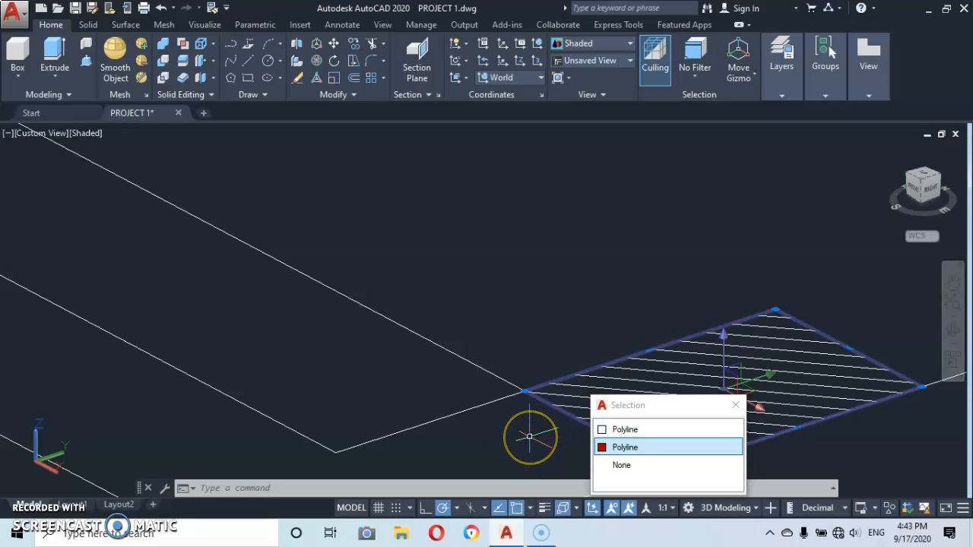
{"action": "left_click", "coordinate": [530, 435]}
{"action": "right_click", "coordinate": [530, 435]}
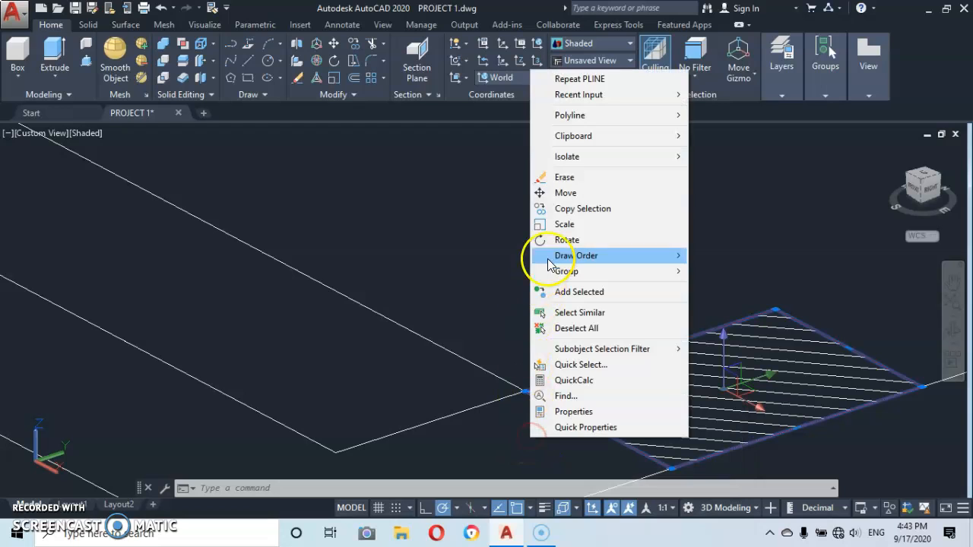
{"action": "left_click", "coordinate": [567, 193]}
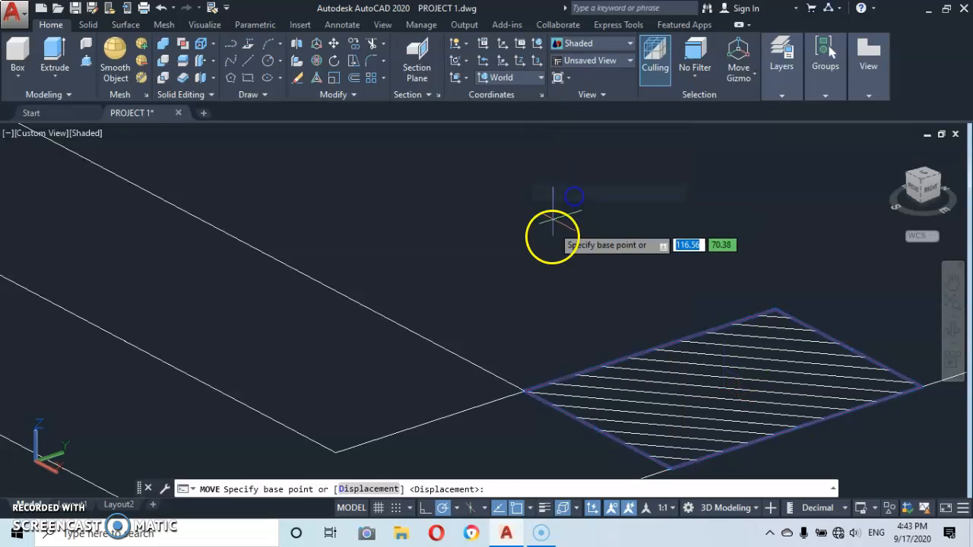
{"action": "left_click", "coordinate": [527, 389]}
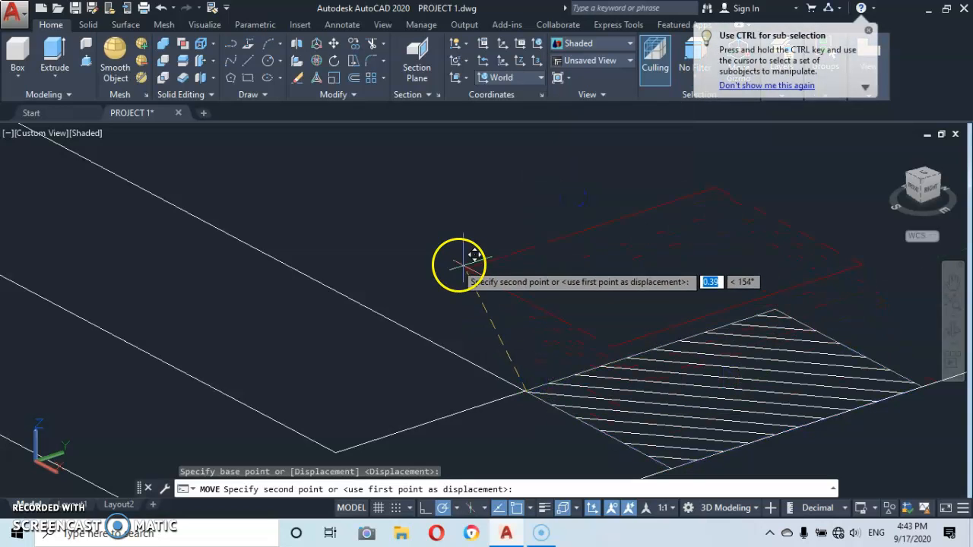
{"action": "scroll", "coordinate": [445, 254], "scroll_direction": "down", "scroll_amount": 3}
{"action": "middle_click_drag", "start_coordinate": [438, 256], "coordinate": [484, 397]}
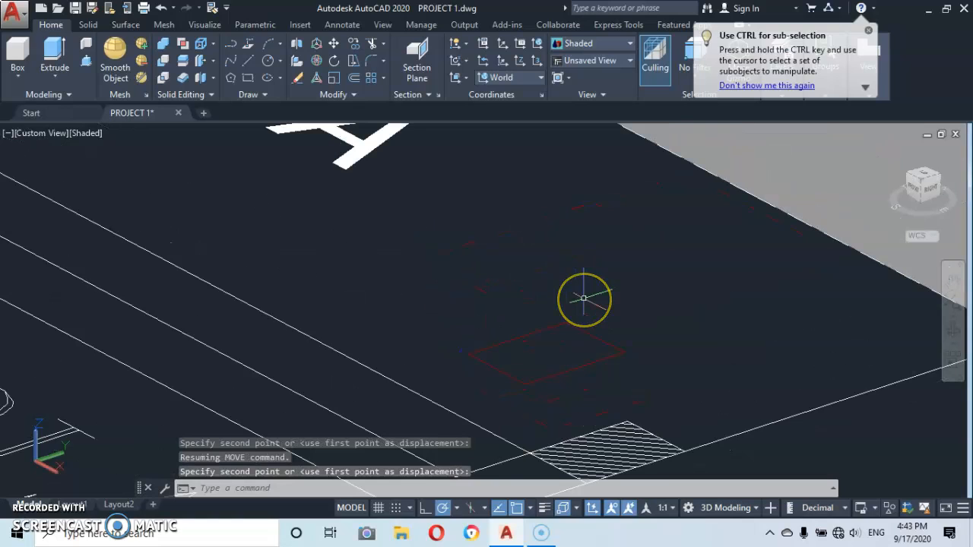
{"action": "left_click", "coordinate": [550, 308]}
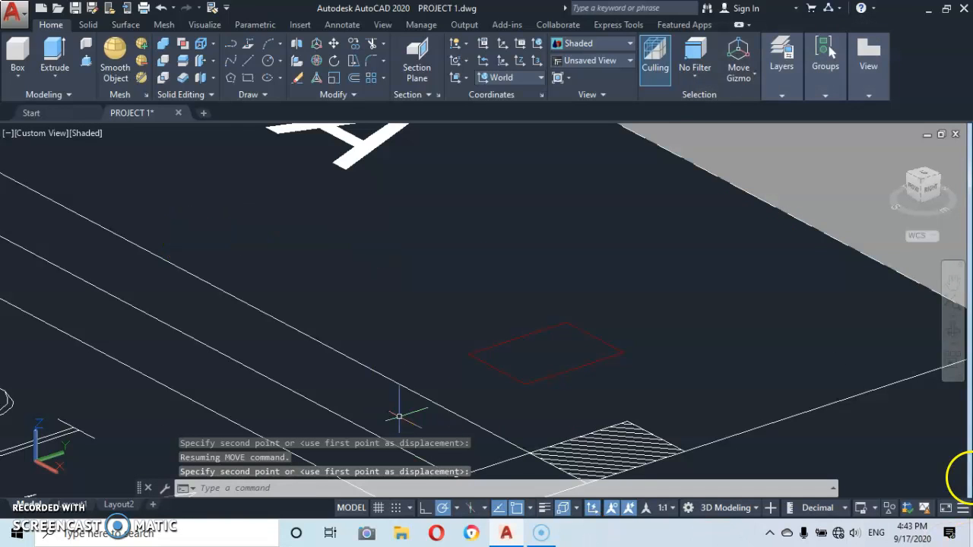
Set the current drawing color to white (index color 7)
{"action": "type", "text": "COL"}
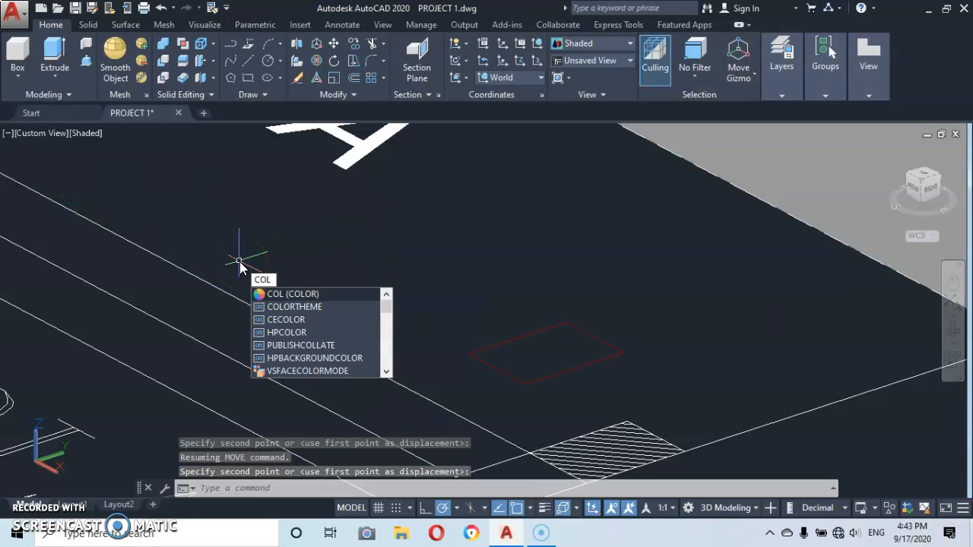
{"action": "key", "text": "Return"}
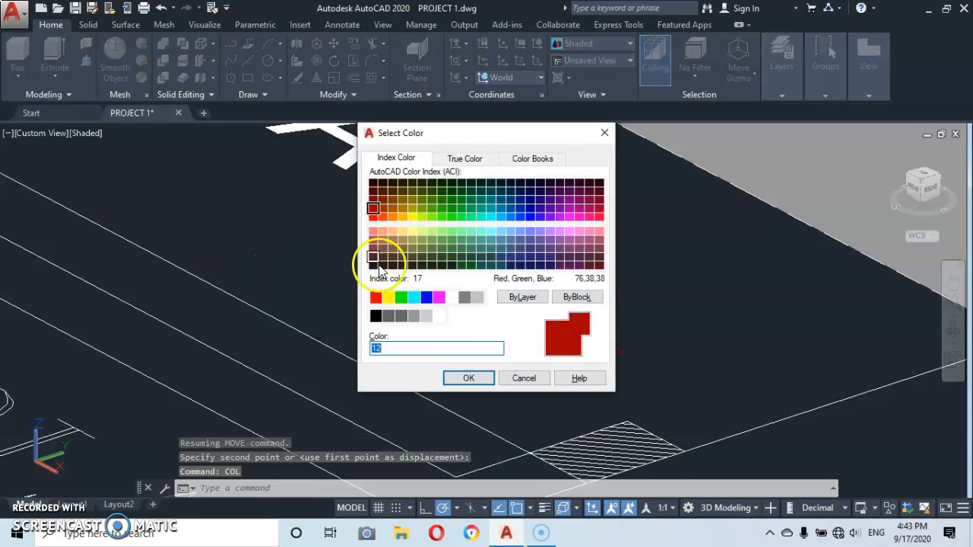
{"action": "left_click", "coordinate": [450, 298]}
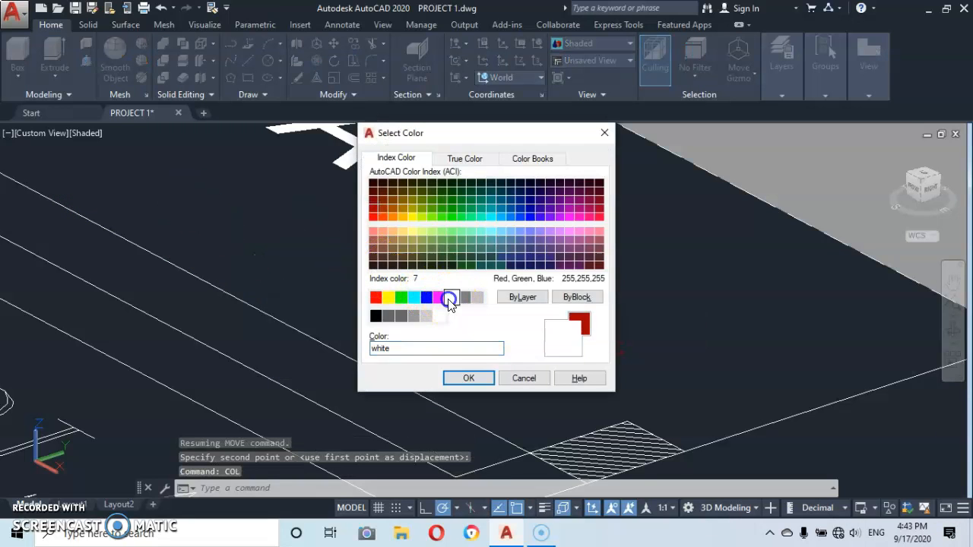
{"action": "left_click", "coordinate": [474, 379]}
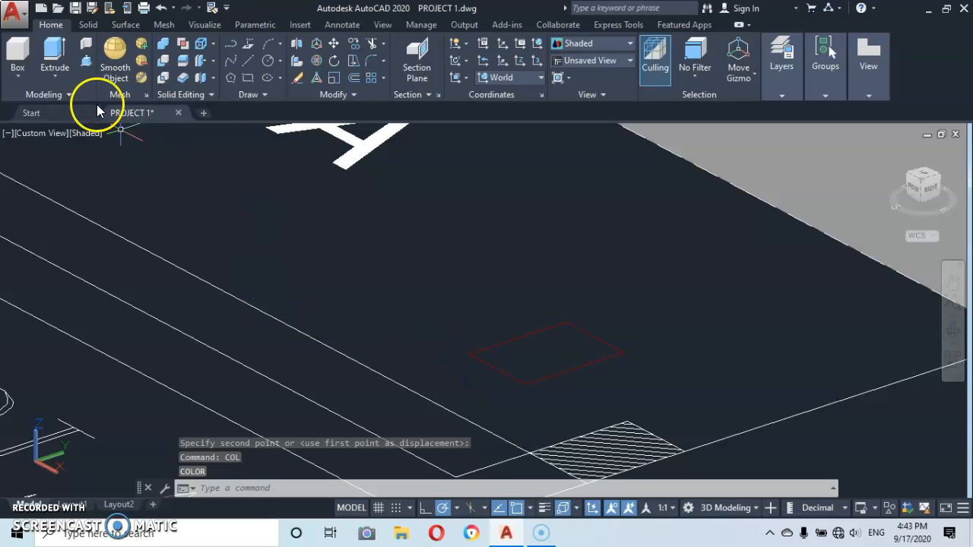
Presspull the red column outline upward to a height of 2.1
{"action": "left_click", "coordinate": [87, 61]}
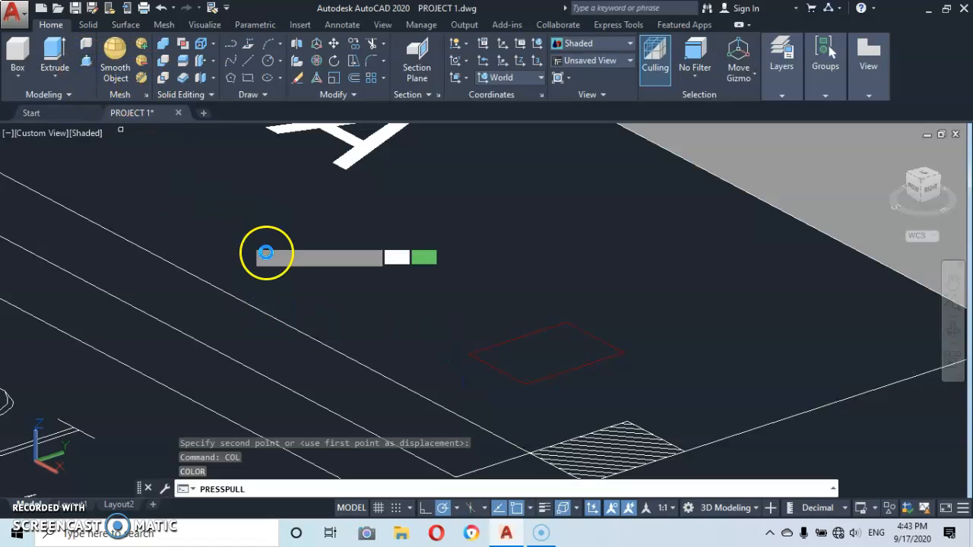
{"action": "left_click", "coordinate": [545, 366]}
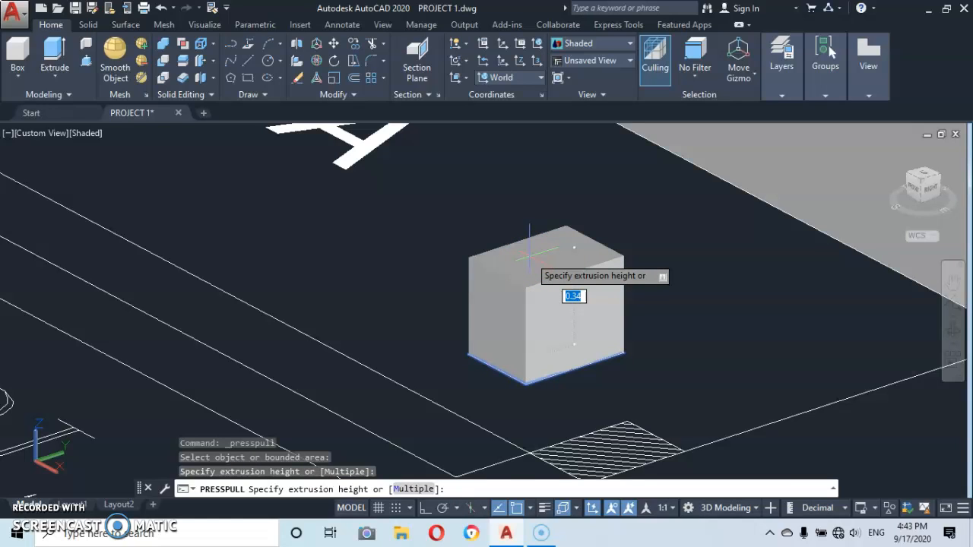
{"action": "type", "text": "2."}
{"action": "type", "text": "1"}
{"action": "key", "text": "Return"}
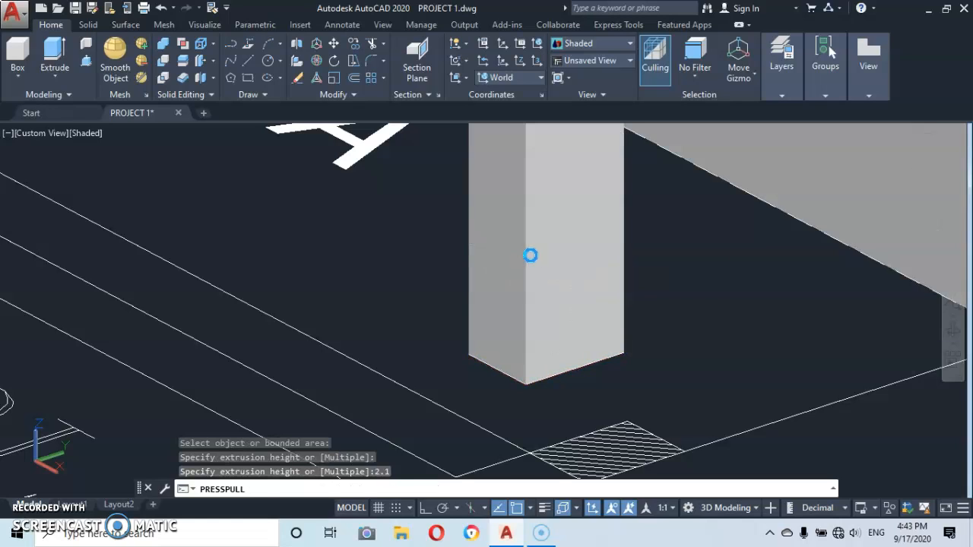
{"action": "key", "text": "Escape"}
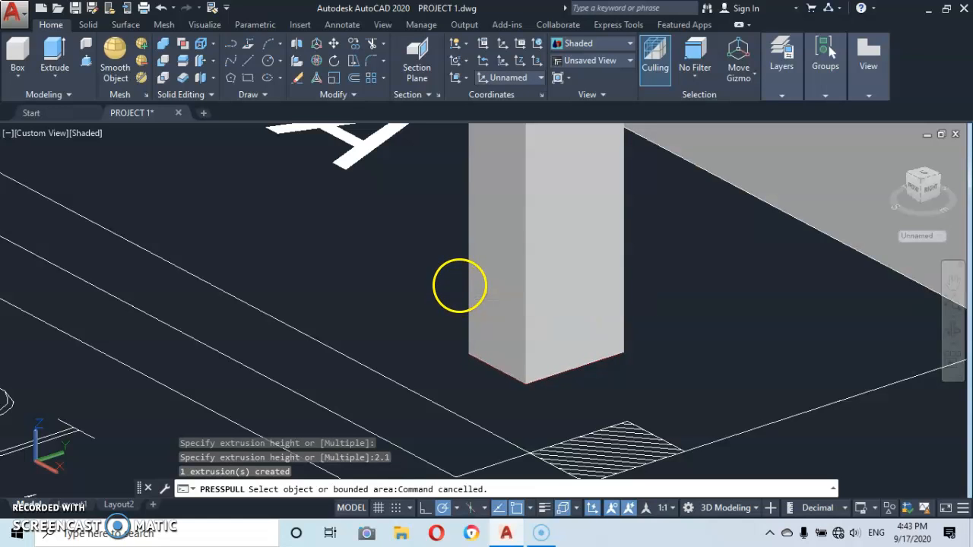
Copy the column by its lower front corner onto the hatched footprint at the veranda's near corner
{"action": "scroll", "coordinate": [459, 286], "scroll_direction": "down", "scroll_amount": 2}
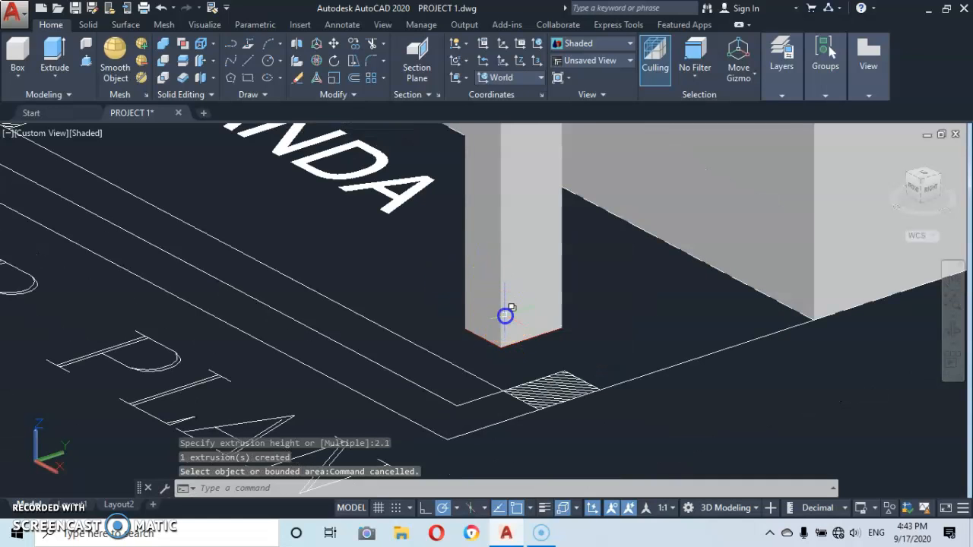
{"action": "left_click", "coordinate": [505, 315]}
{"action": "right_click", "coordinate": [602, 282]}
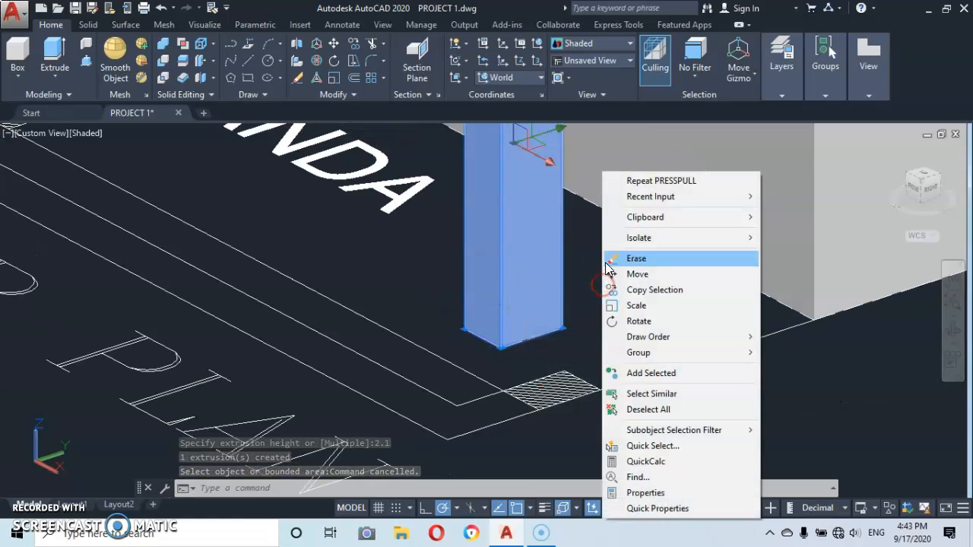
{"action": "left_click", "coordinate": [635, 295]}
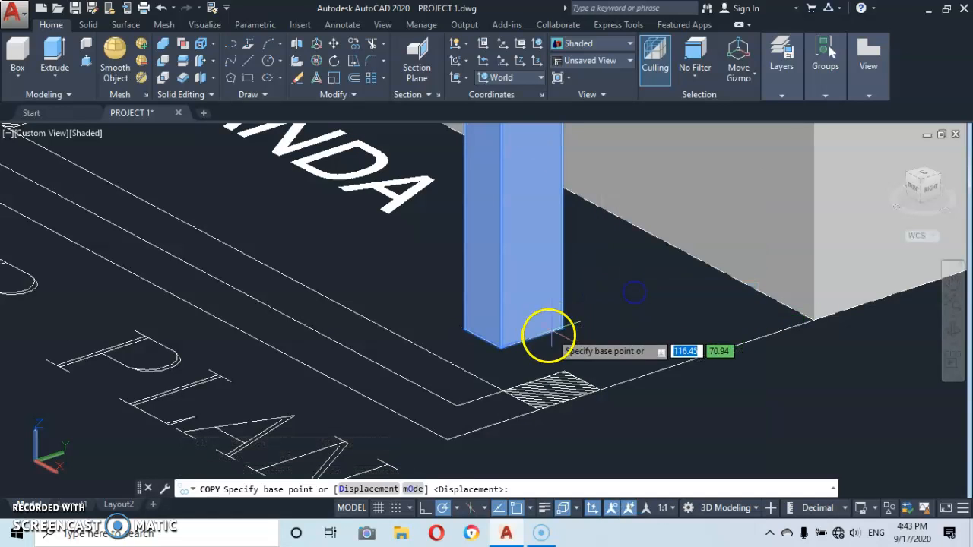
{"action": "scroll", "coordinate": [500, 351], "scroll_direction": "up", "scroll_amount": 3}
{"action": "left_click", "coordinate": [503, 347]}
{"action": "middle_click_drag", "start_coordinate": [499, 343], "coordinate": [535, 296], "text": "shift"}
{"action": "scroll", "coordinate": [536, 320], "scroll_direction": "up", "scroll_amount": 6}
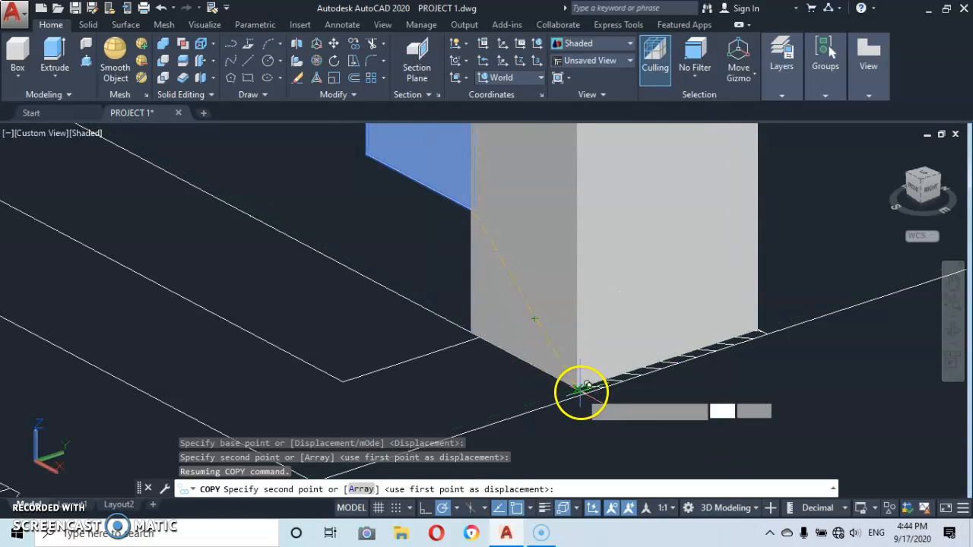
{"action": "left_click", "coordinate": [586, 389]}
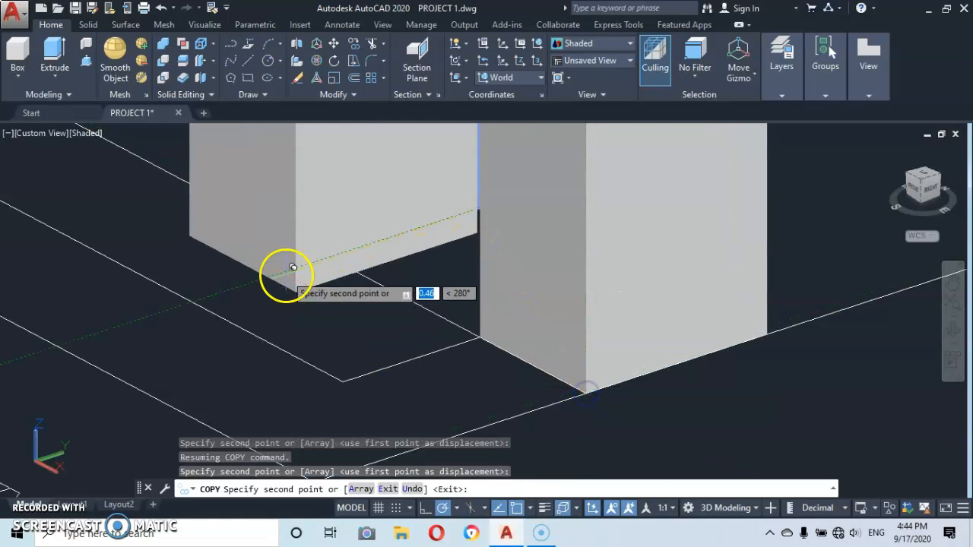
Place another copy of the column on the middle hatched footprint along the veranda edge
{"action": "scroll", "coordinate": [284, 262], "scroll_direction": "down", "scroll_amount": 5}
{"action": "middle_click_drag", "start_coordinate": [282, 261], "coordinate": [568, 458]}
{"action": "scroll", "coordinate": [314, 333], "scroll_direction": "up", "scroll_amount": 2}
{"action": "scroll", "coordinate": [266, 283], "scroll_direction": "up", "scroll_amount": 3}
{"action": "middle_click_drag", "start_coordinate": [230, 279], "coordinate": [601, 443]}
{"action": "scroll", "coordinate": [272, 322], "scroll_direction": "down", "scroll_amount": 3}
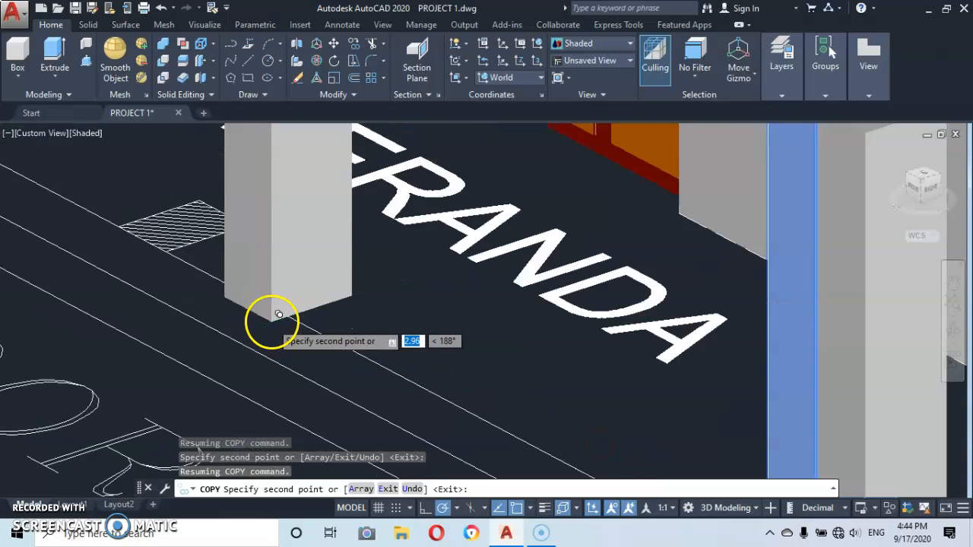
{"action": "scroll", "coordinate": [272, 322], "scroll_direction": "down", "scroll_amount": 4}
{"action": "middle_click_drag", "start_coordinate": [272, 322], "coordinate": [502, 413]}
{"action": "scroll", "coordinate": [282, 323], "scroll_direction": "up", "scroll_amount": 3}
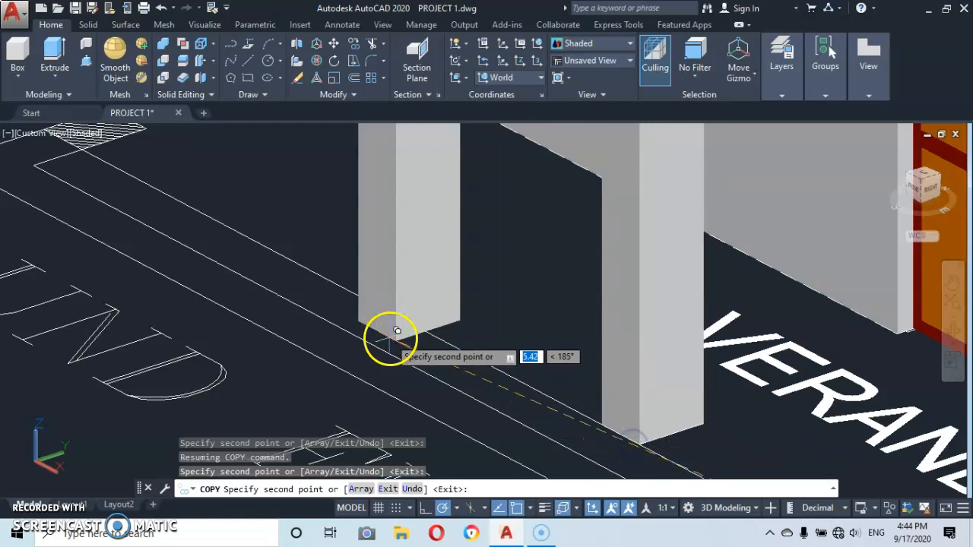
Place a further column copy on the hatched footprint at the veranda's far end and finish copying
{"action": "scroll", "coordinate": [337, 289], "scroll_direction": "down", "scroll_amount": 3}
{"action": "scroll", "coordinate": [291, 266], "scroll_direction": "up", "scroll_amount": 5}
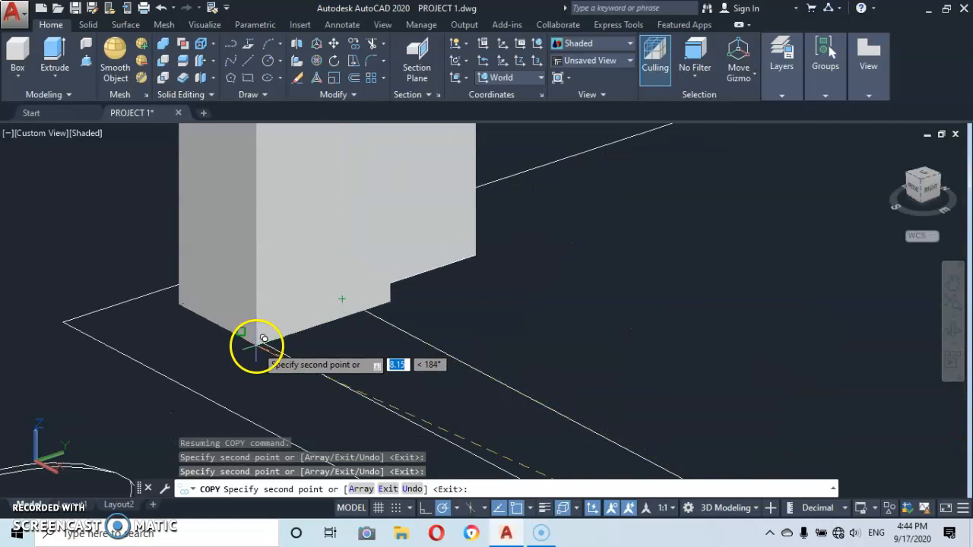
{"action": "key", "text": "Escape"}
{"action": "scroll", "coordinate": [350, 323], "scroll_direction": "down", "scroll_amount": 3}
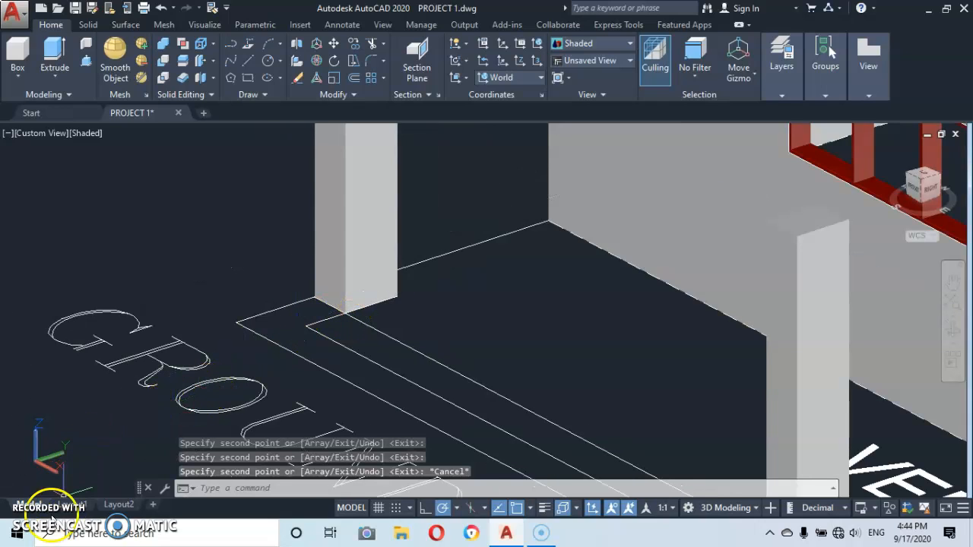